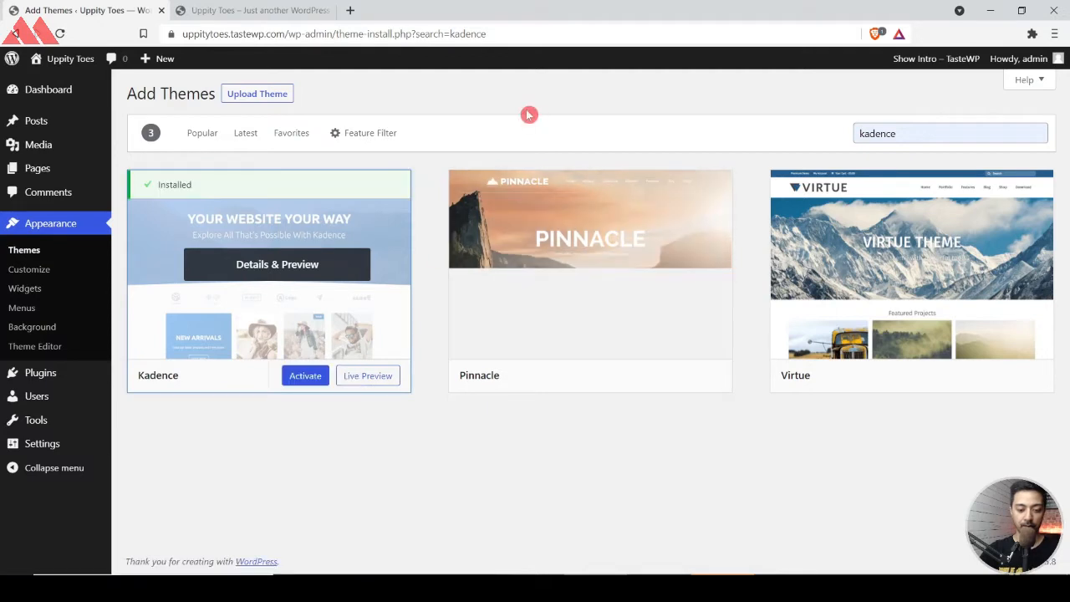
Activate the installed Kadence theme and reload the site's front end to check its new look.
click(301, 378)
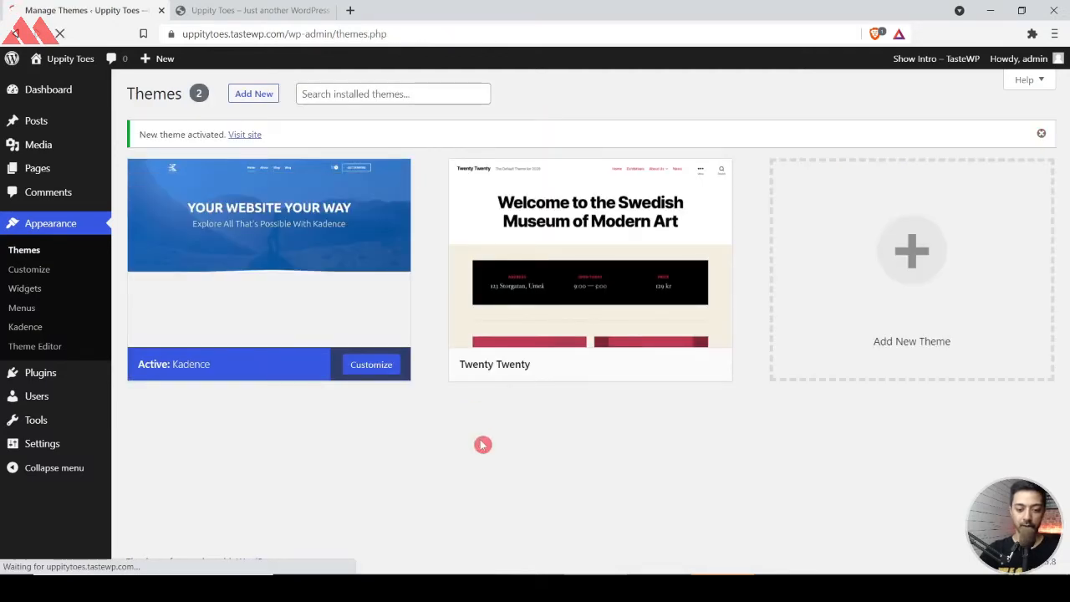
click(264, 9)
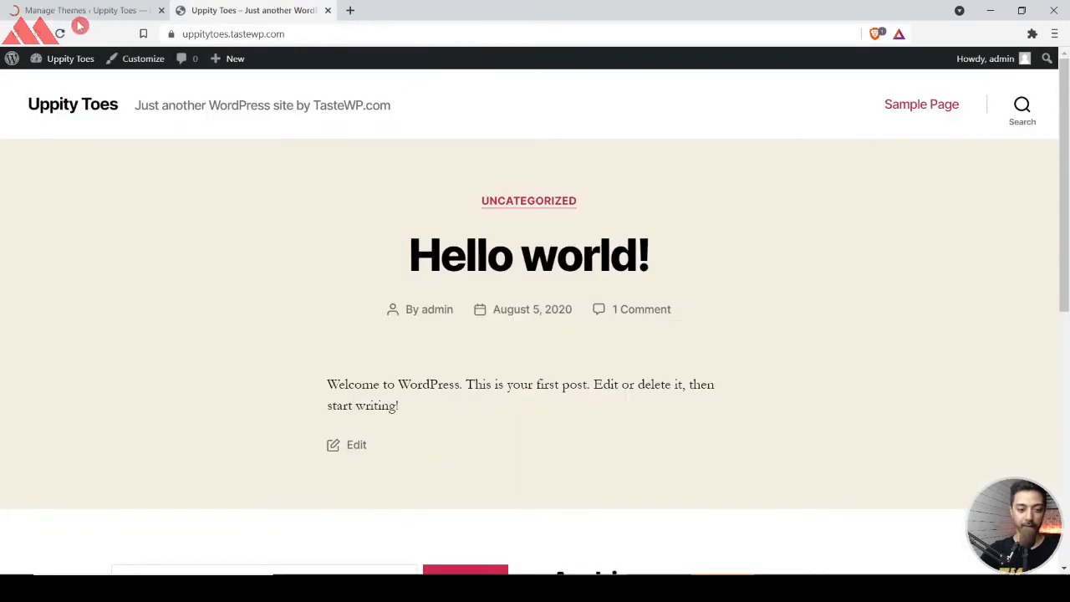
click(61, 35)
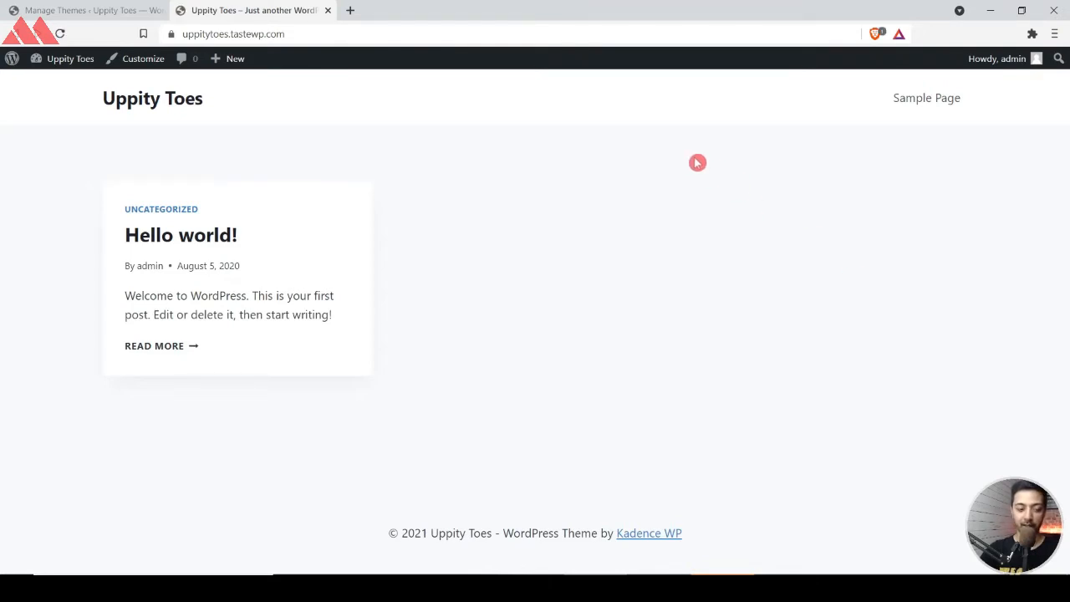
Find the Gutenberg Blocks by Kadence Blocks plugin by searching for "kadence", then install and activate it.
click(84, 10)
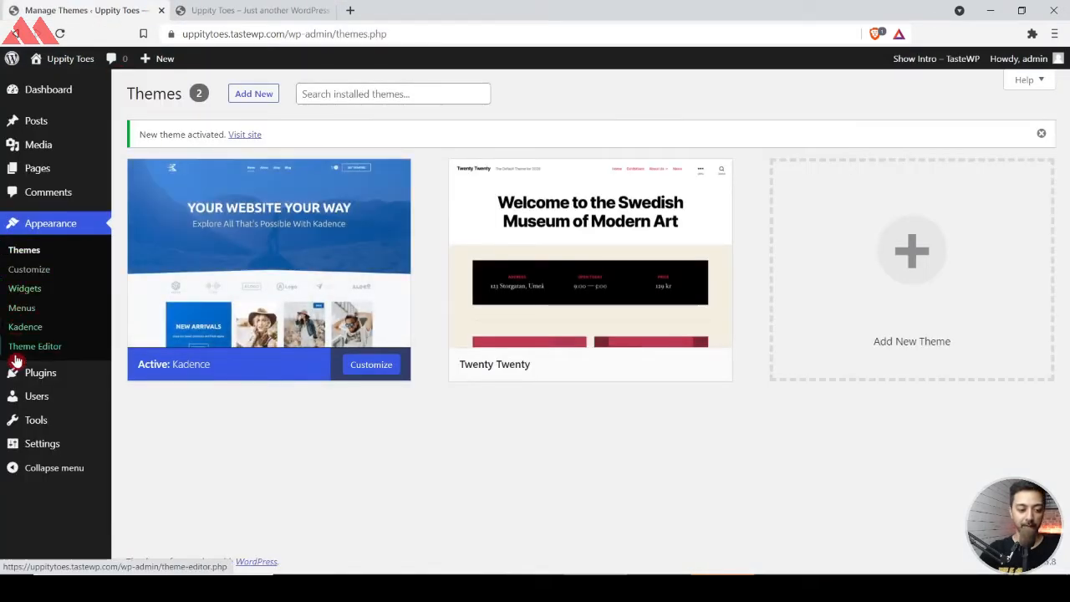
mouse_move(13, 376)
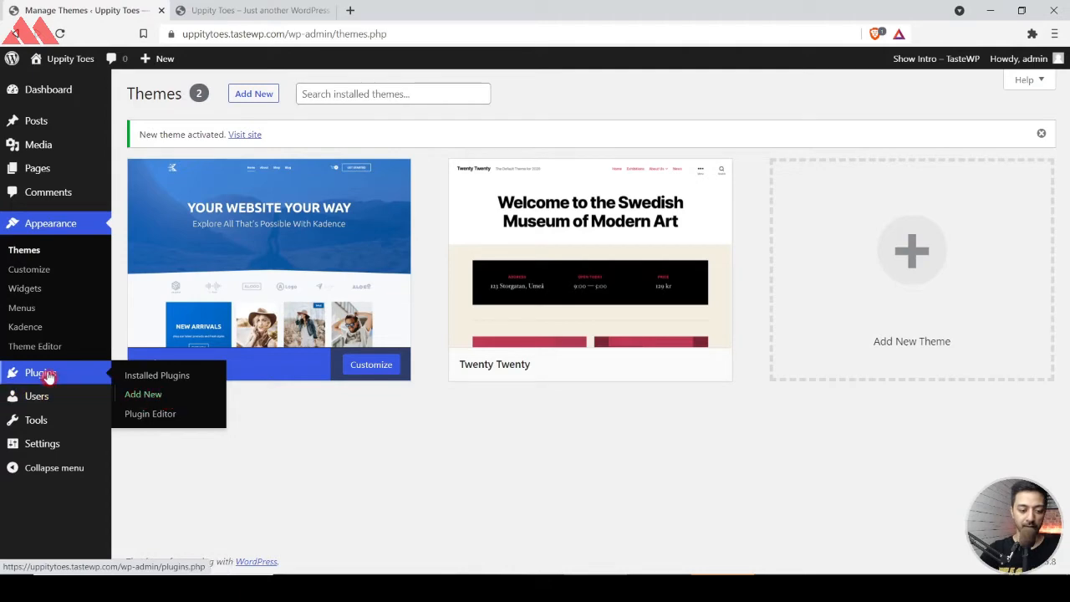
click(149, 396)
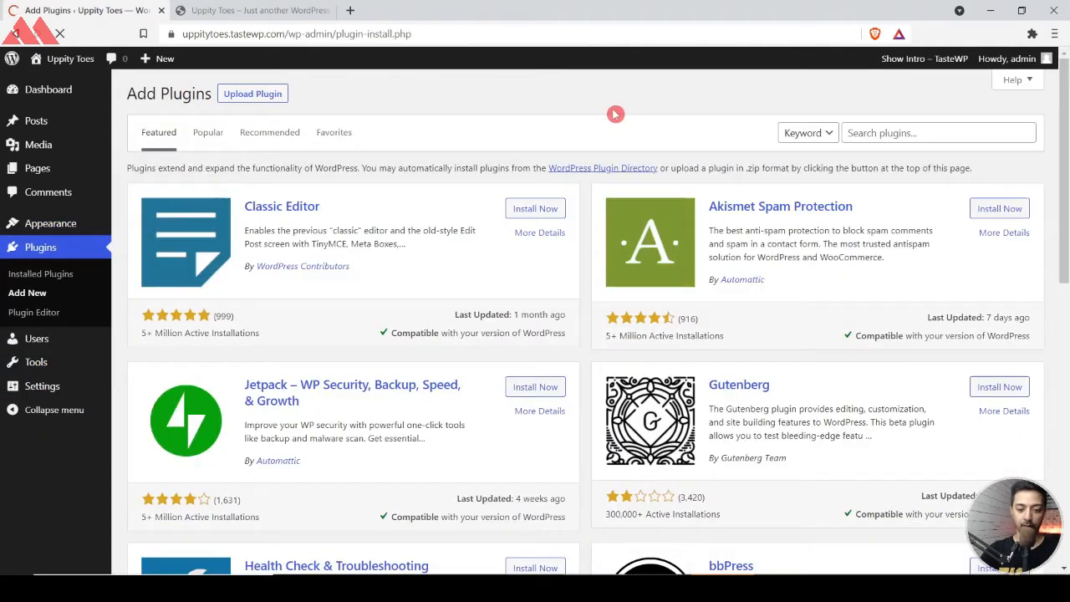
click(878, 134)
text(ka)
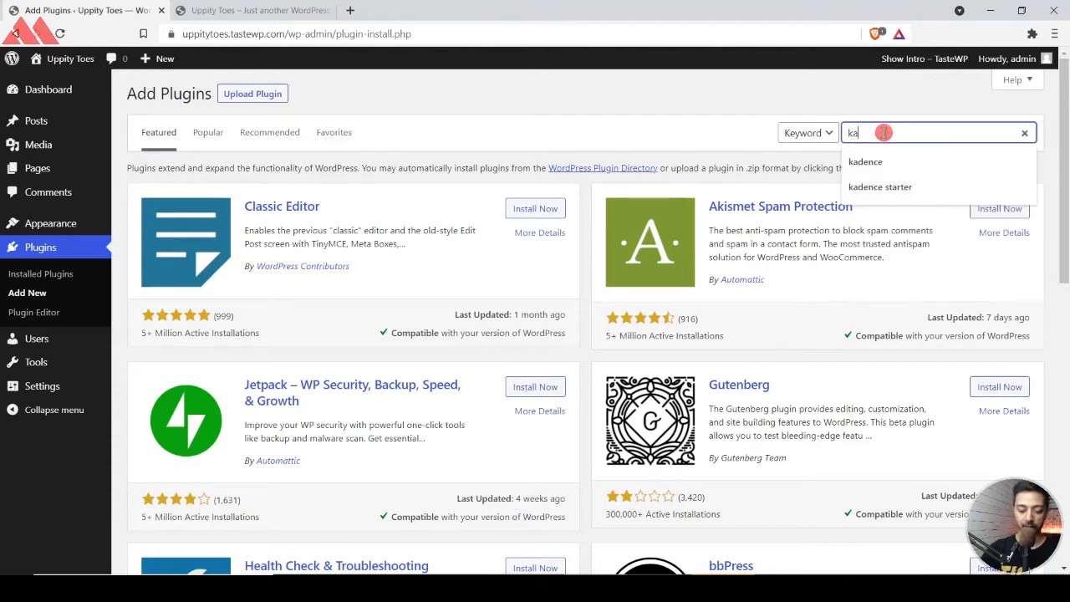
text(dence)
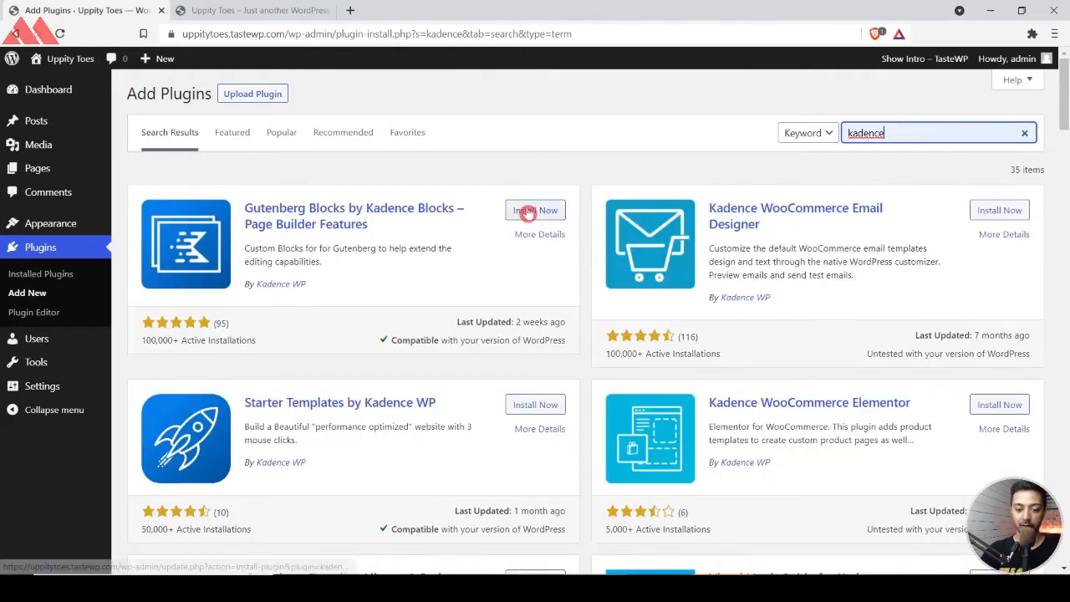
click(527, 210)
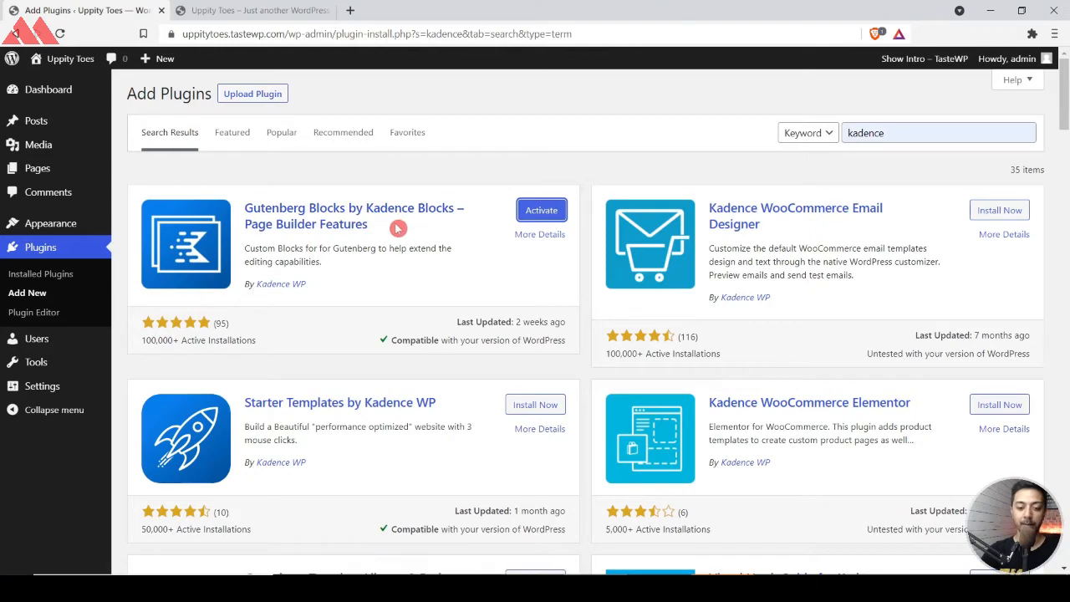
click(546, 208)
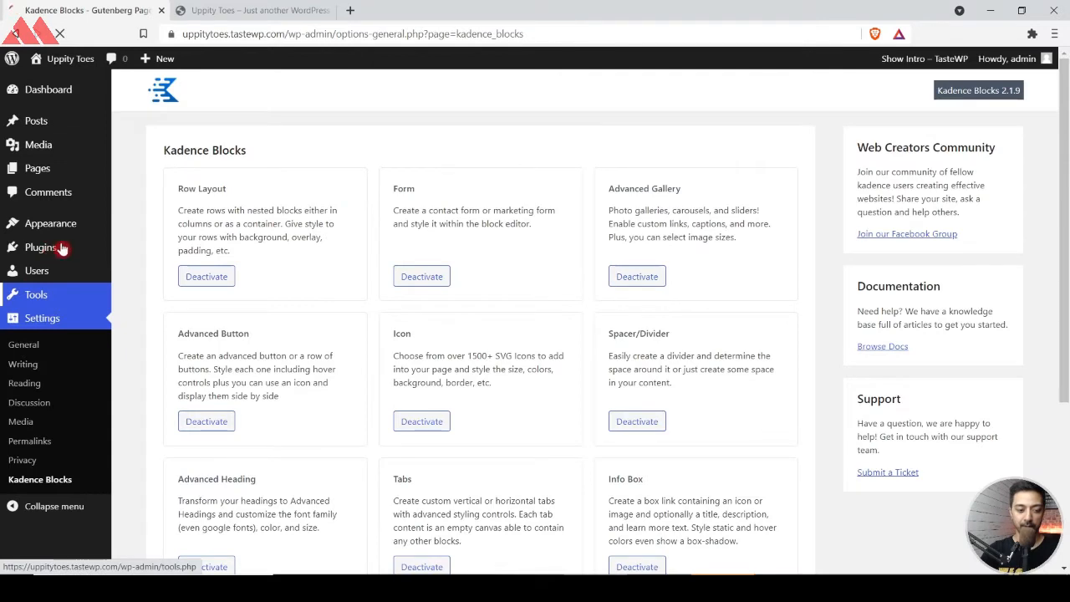
Find the WooCommerce plugin by searching for "woocommerce", then install and activate it.
mouse_move(45, 253)
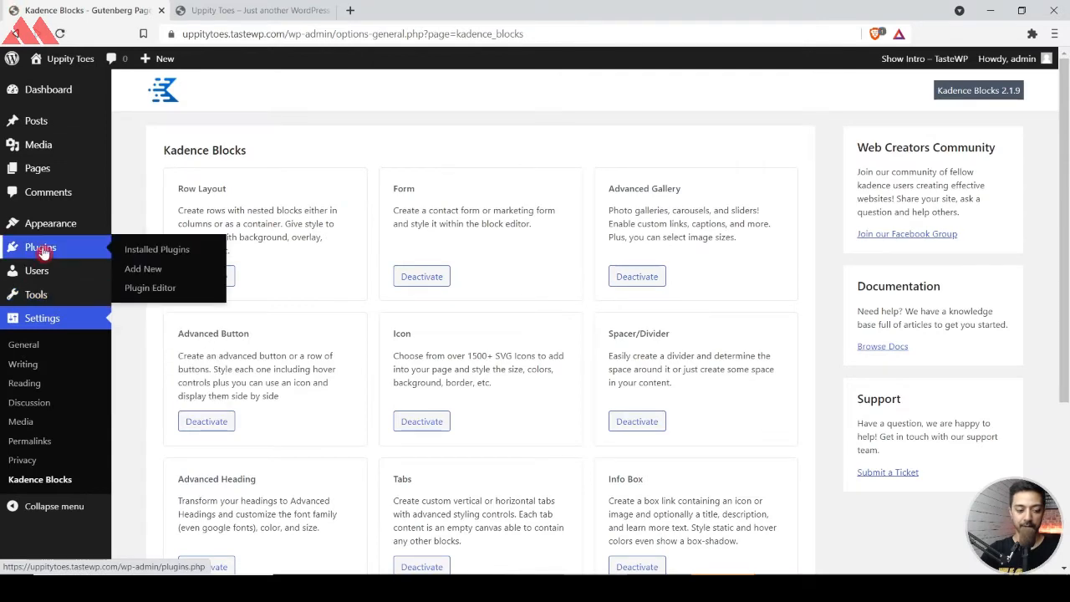
click(156, 271)
click(928, 136)
text(wo)
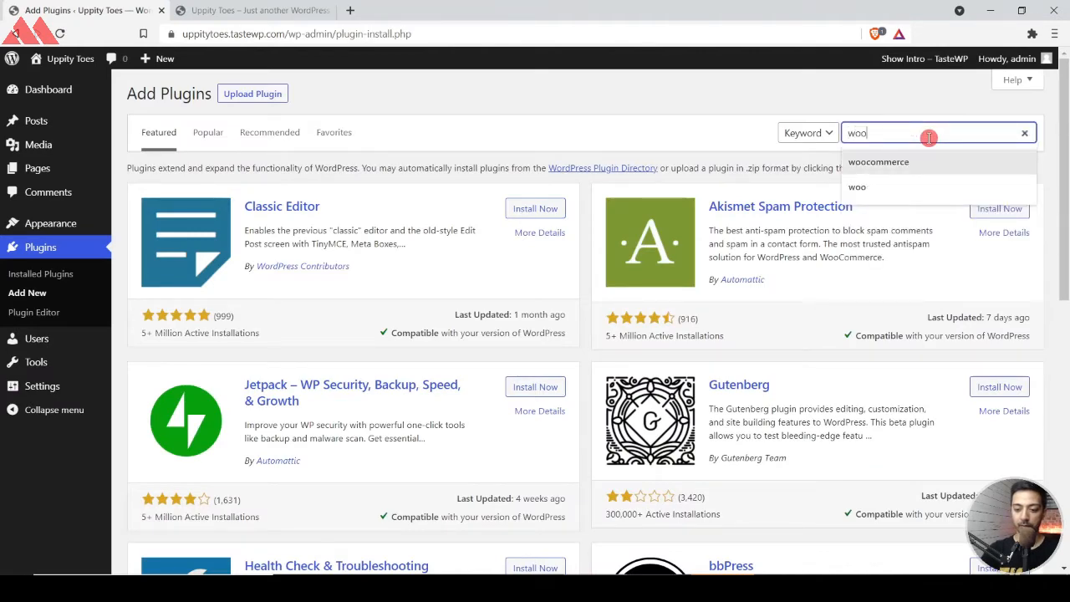
text(o)
click(877, 161)
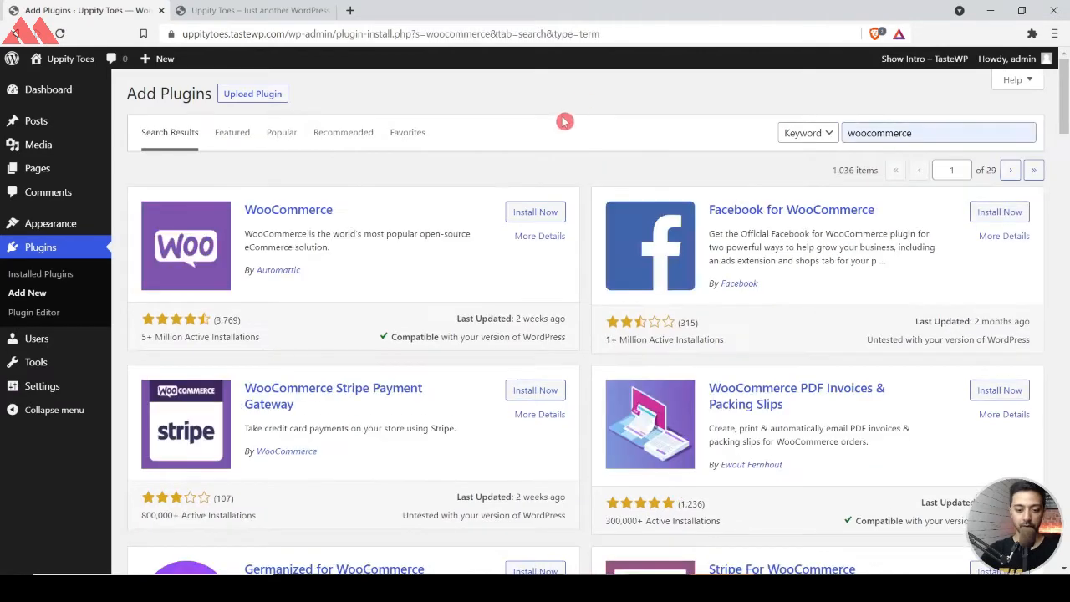
click(541, 214)
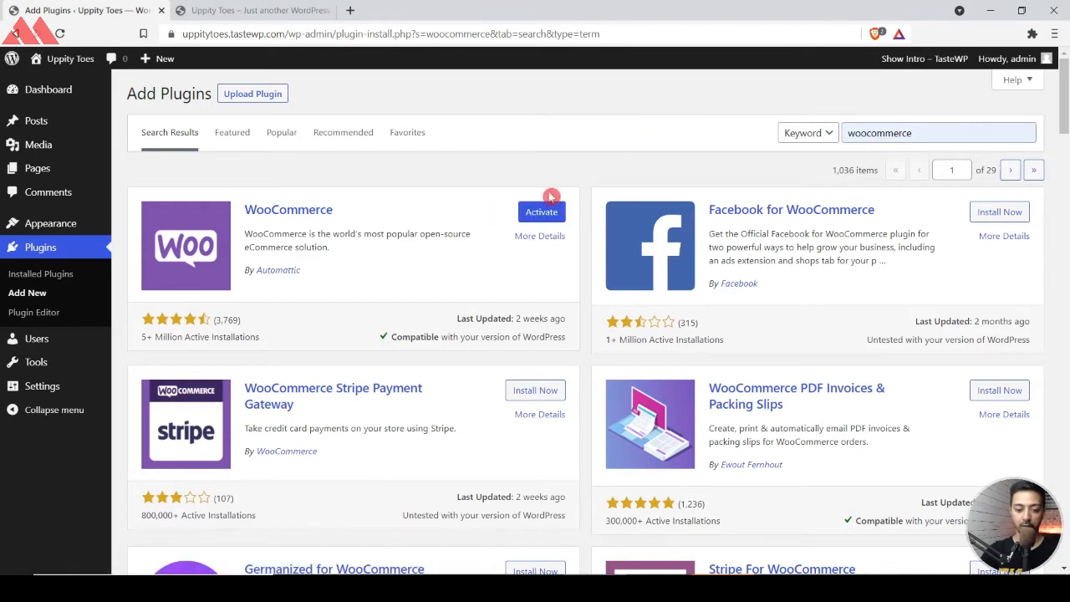
click(543, 215)
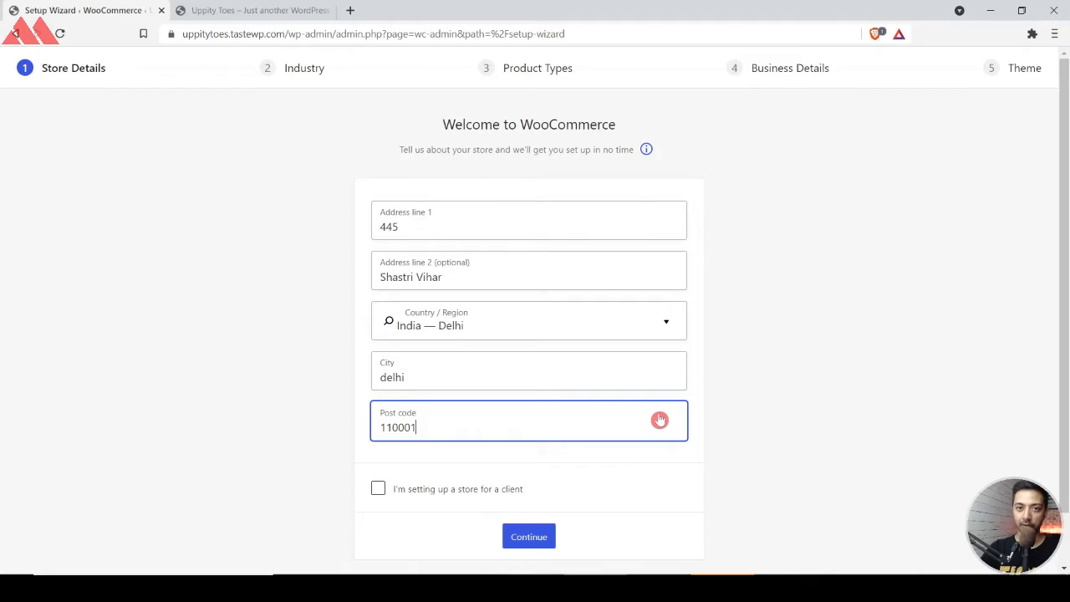
Submit the completed store details in the WooCommerce setup wizard and decline usage tracking.
click(528, 539)
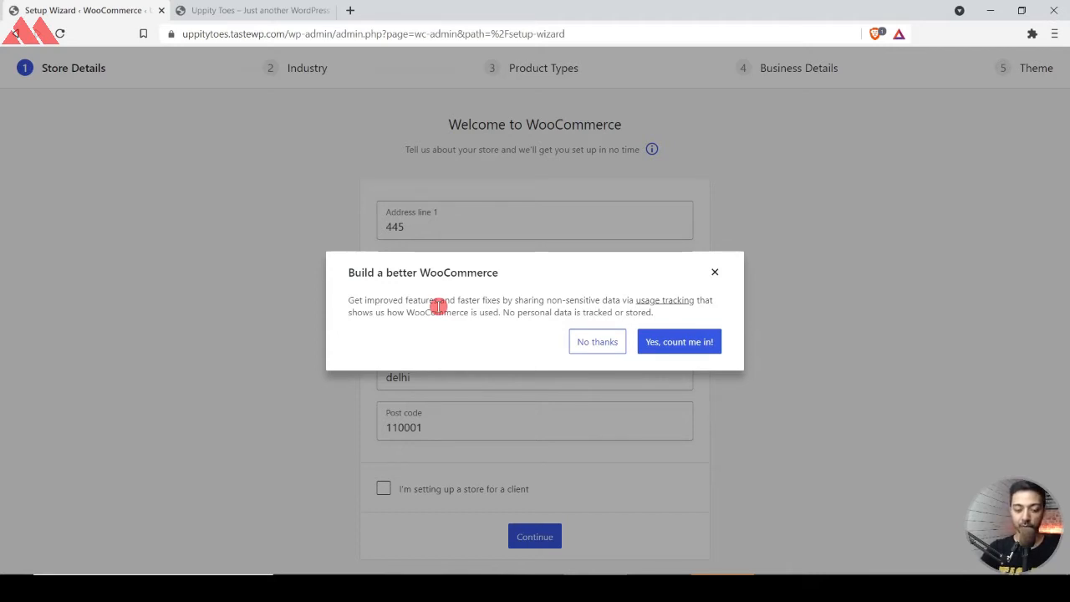
click(588, 342)
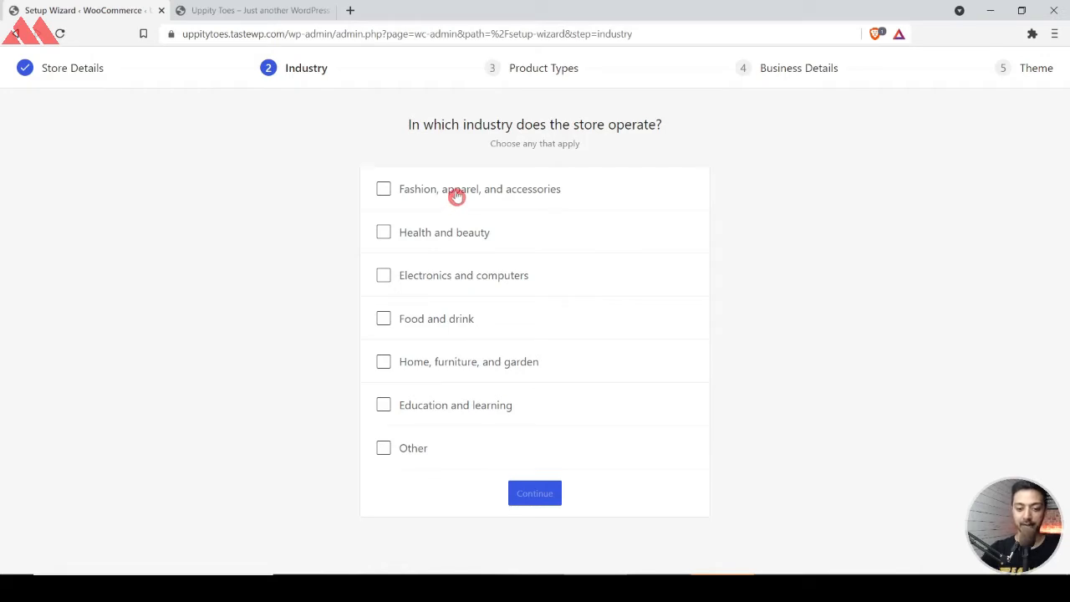
Set the store's industry to Fashion, apparel, and accessories and keep only Physical products as the product type.
click(383, 191)
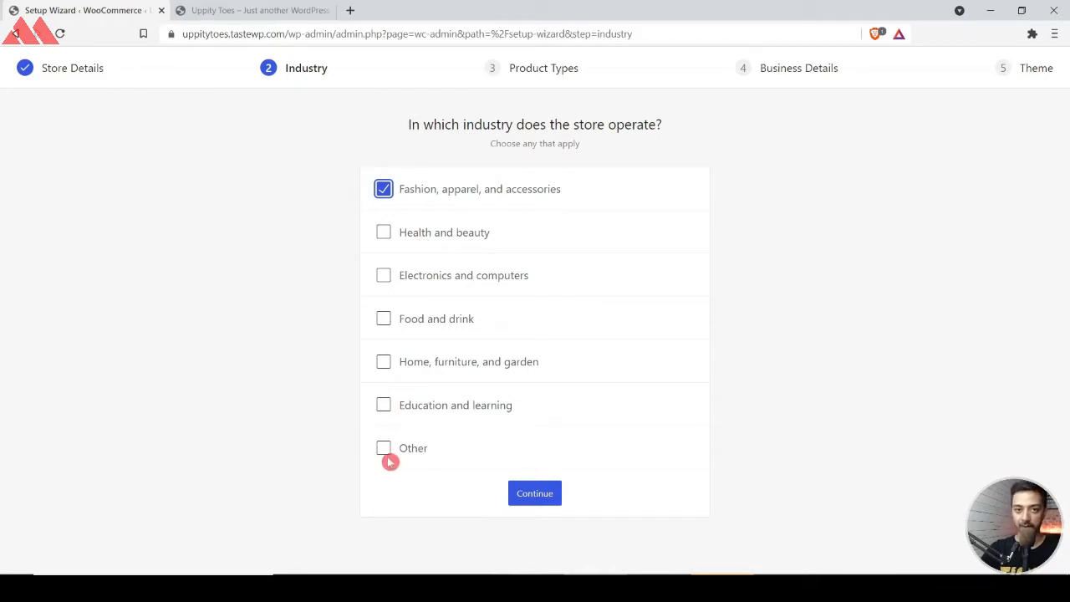
click(534, 494)
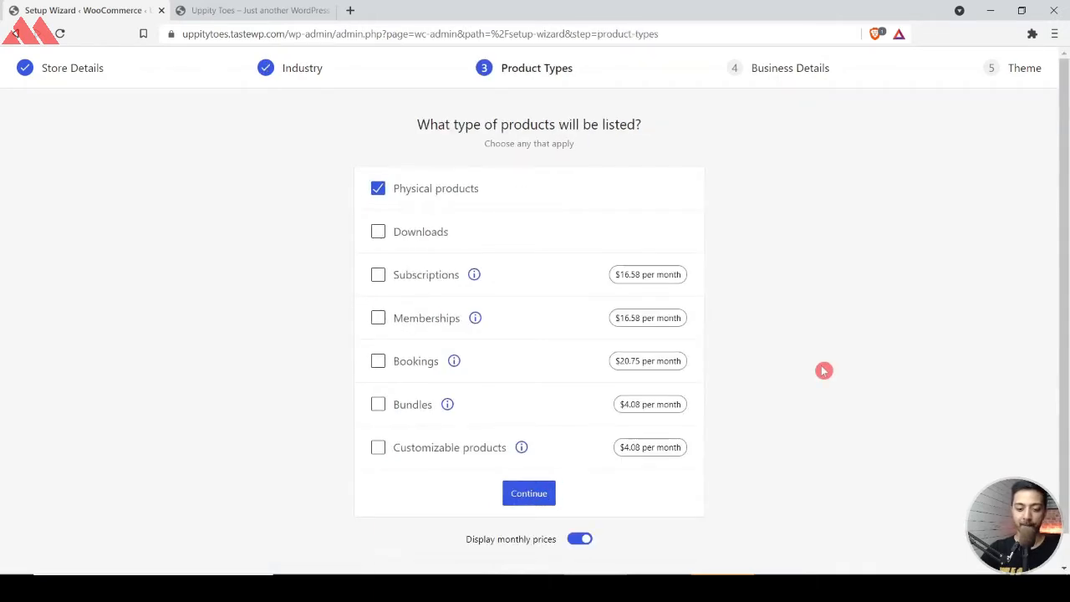
click(378, 190)
click(378, 190)
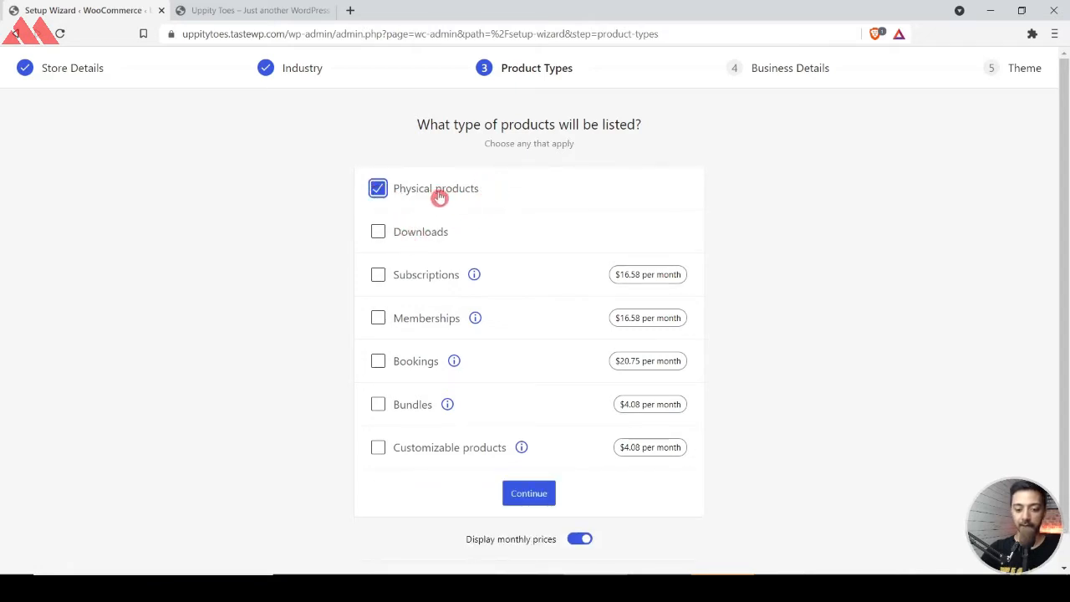
scroll(898, 329, down, 1)
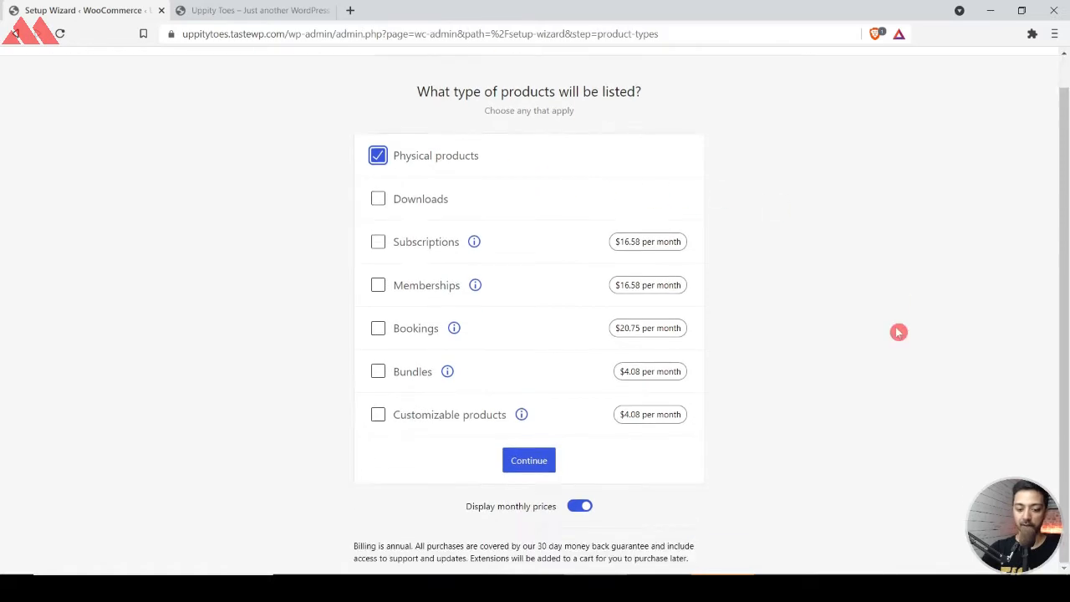
click(535, 462)
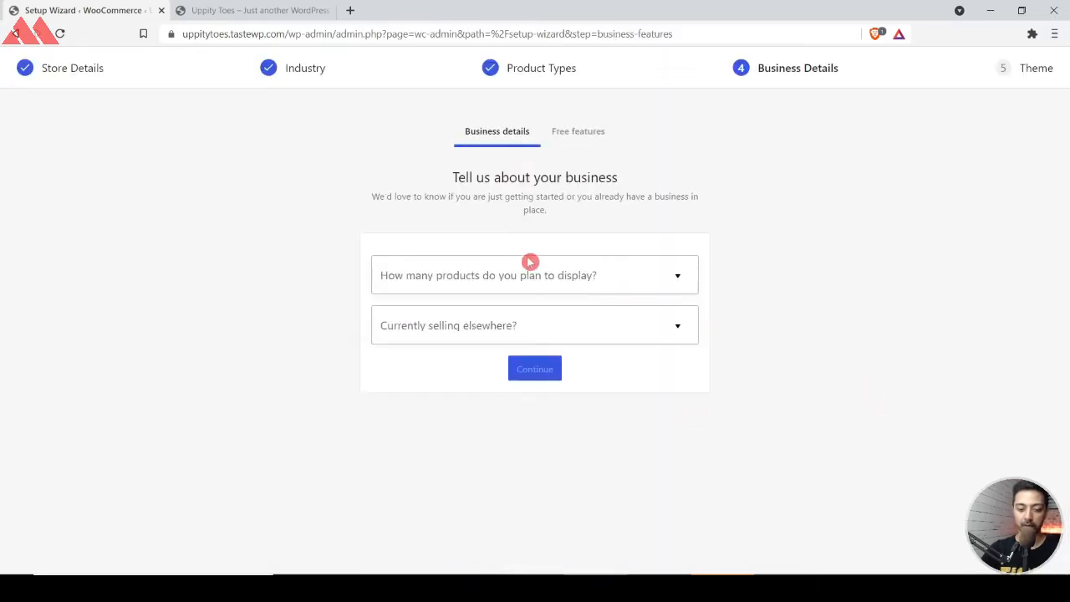
Complete the business details with 11 - 100 planned products and No for currently selling elsewhere.
click(512, 284)
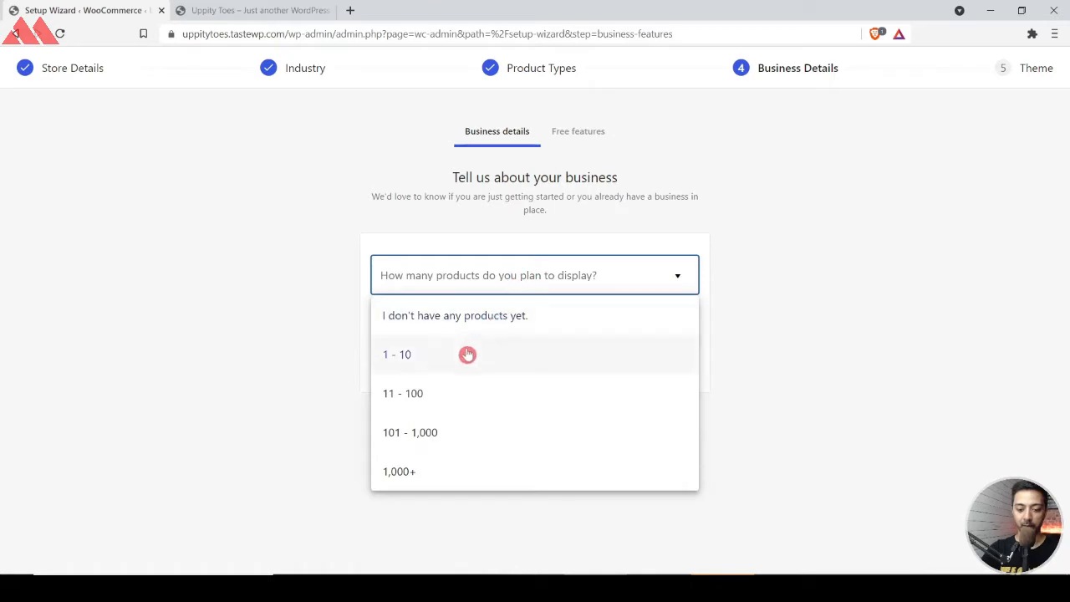
click(433, 401)
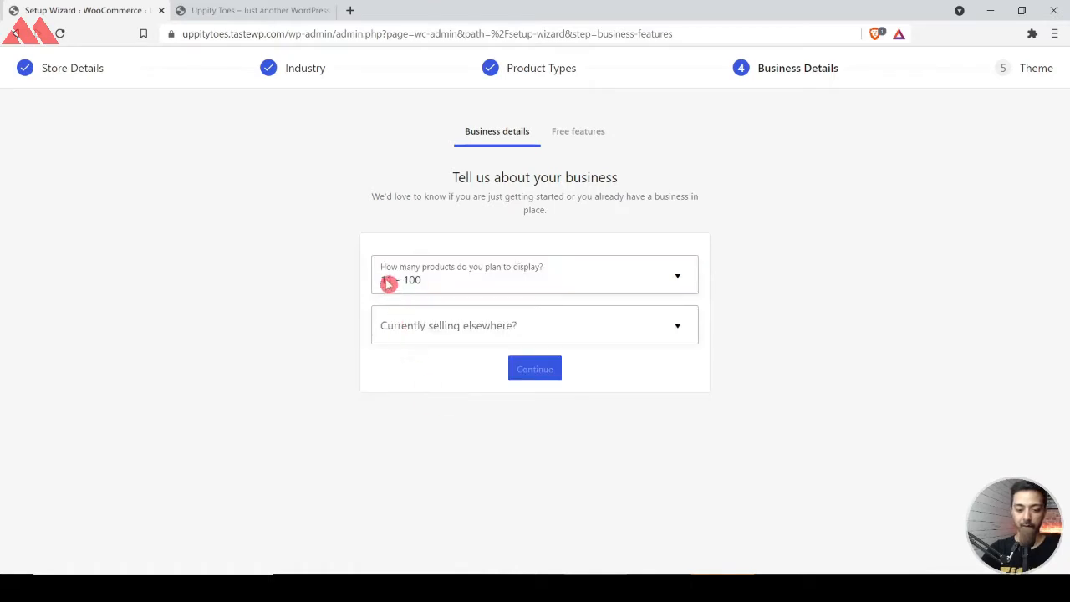
click(489, 330)
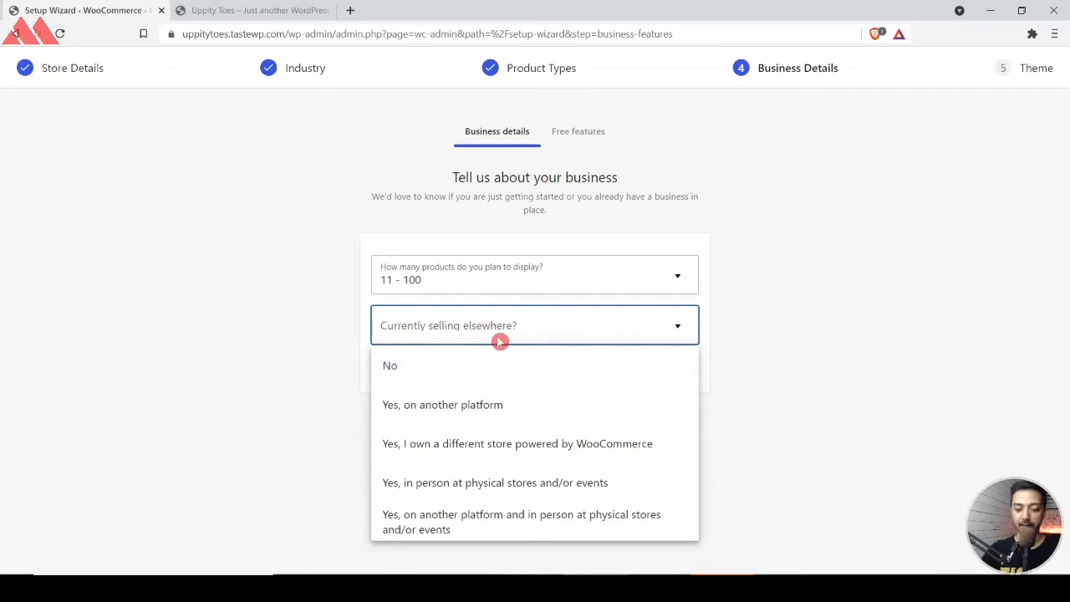
click(406, 373)
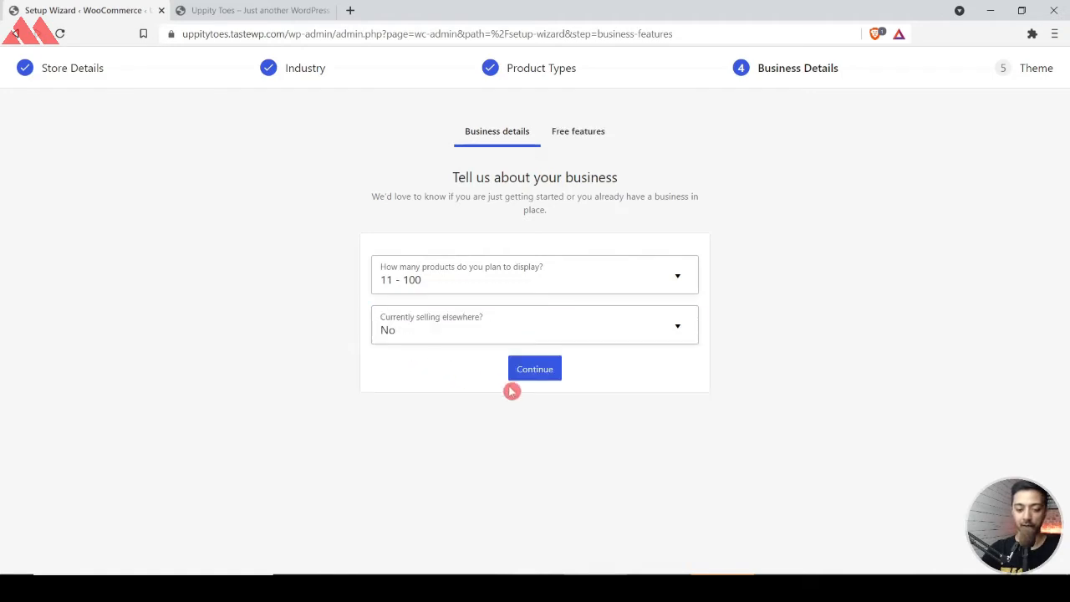
click(555, 376)
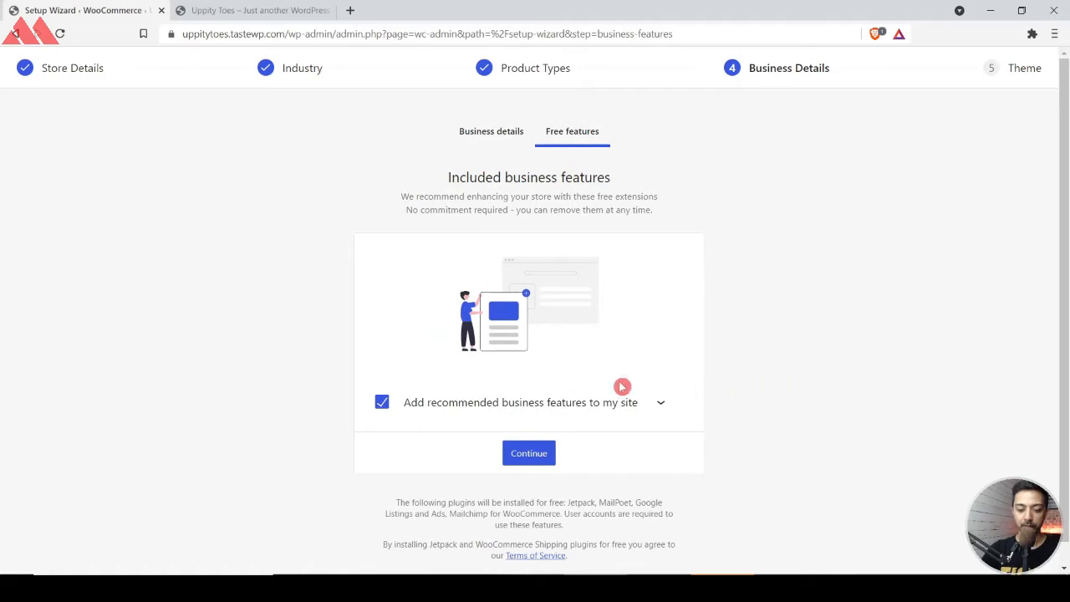
Expand the recommended business features, deselect all of them, and continue to the theme choice.
click(660, 406)
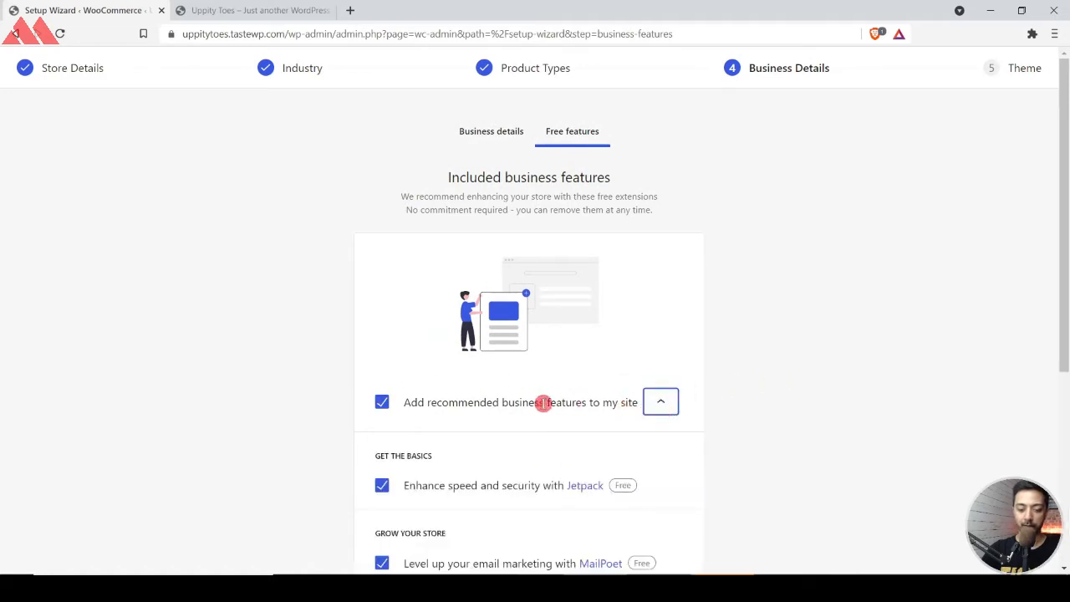
click(382, 402)
scroll(879, 404, down, 3)
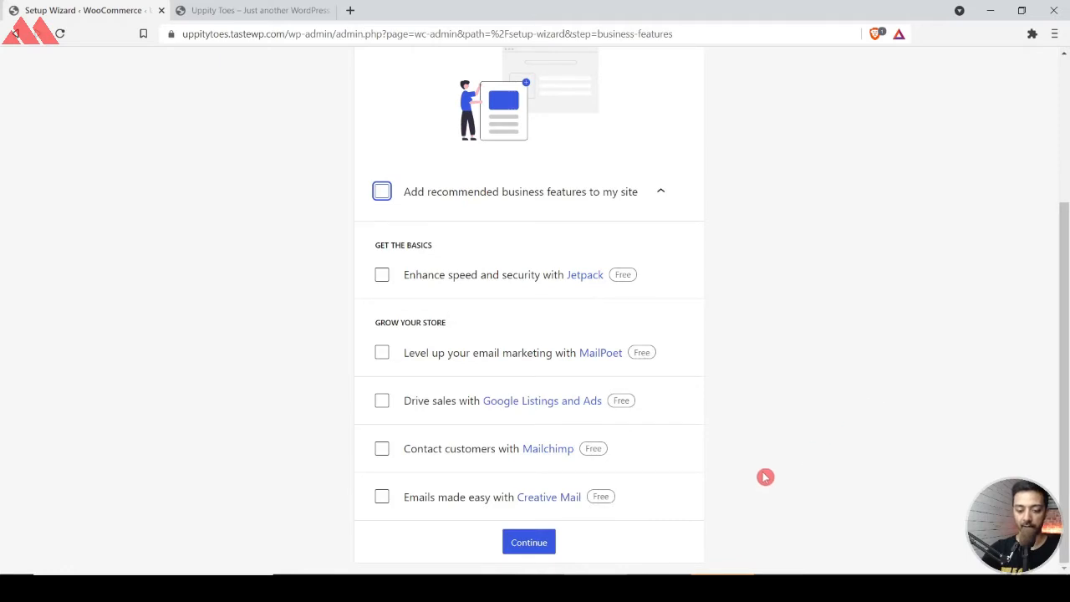
click(529, 544)
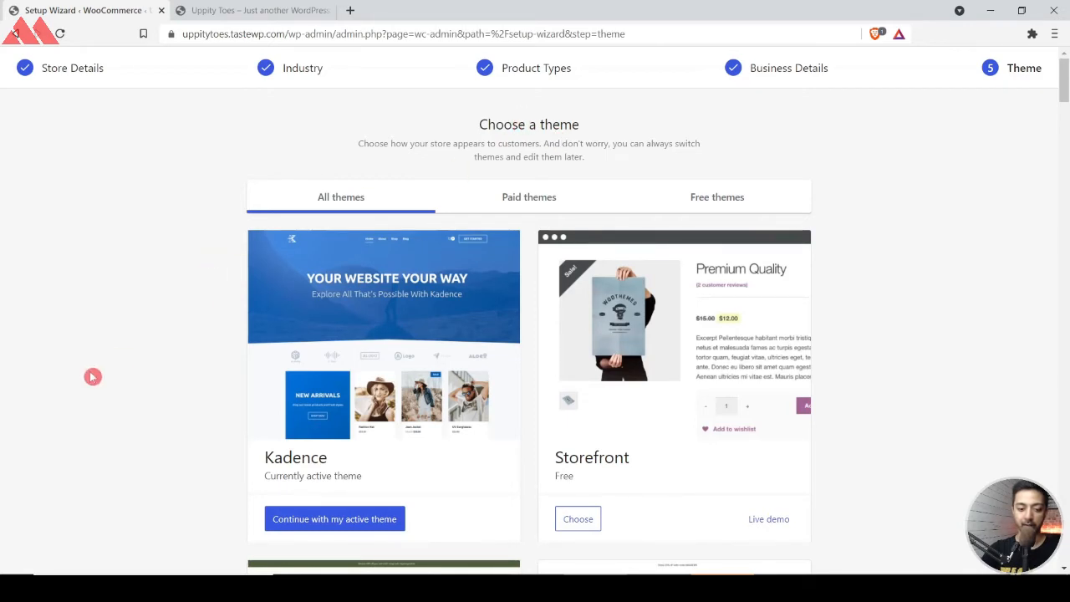
Finish the setup wizard with the active Kadence theme and dismiss the WooCommerce welcome dialog.
scroll(91, 375, down, 2)
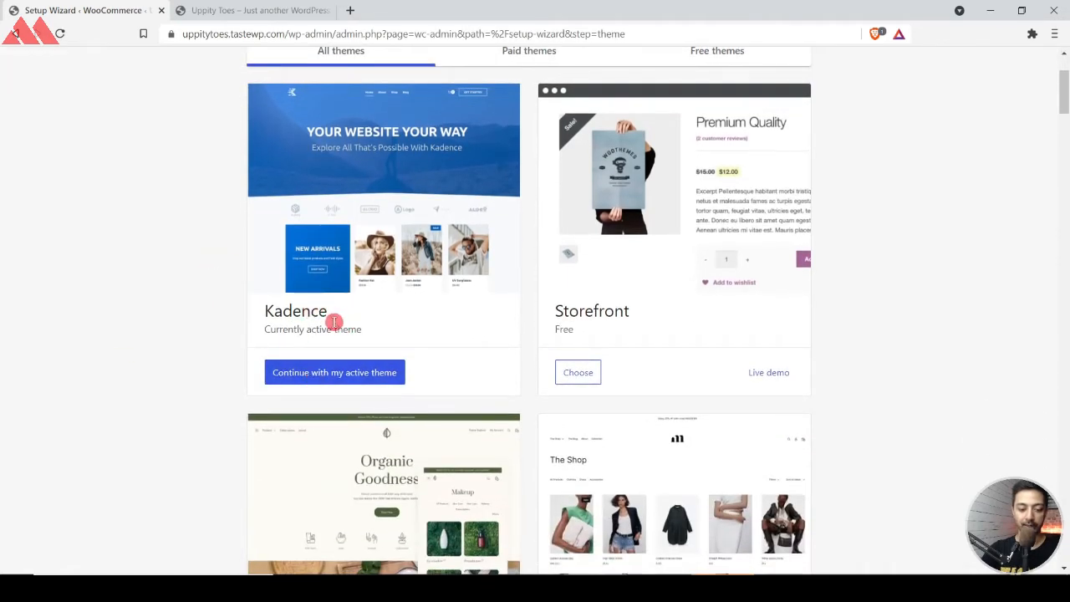
click(292, 375)
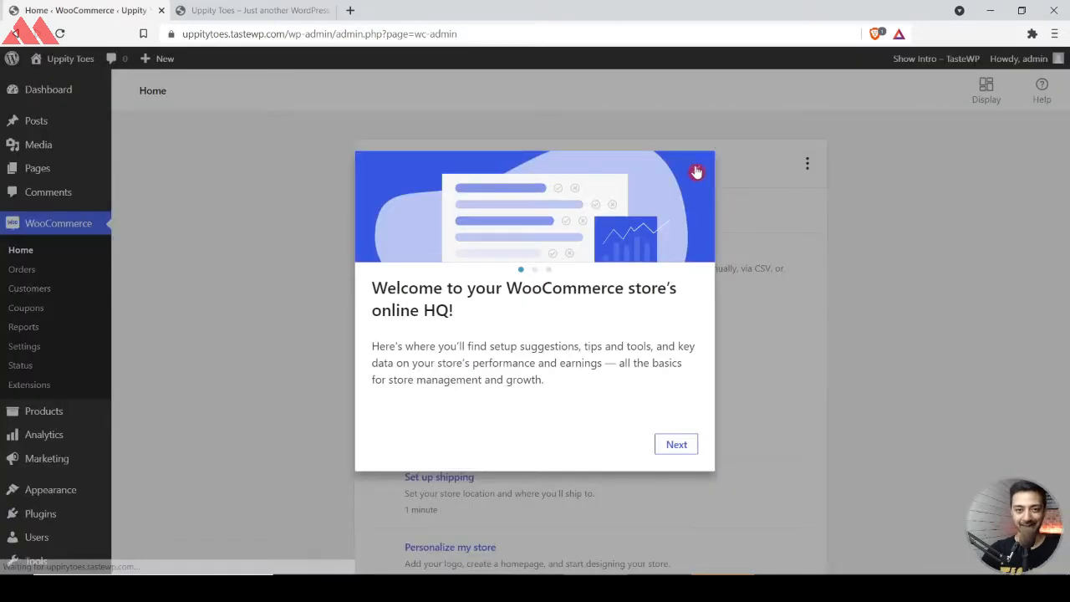
click(696, 172)
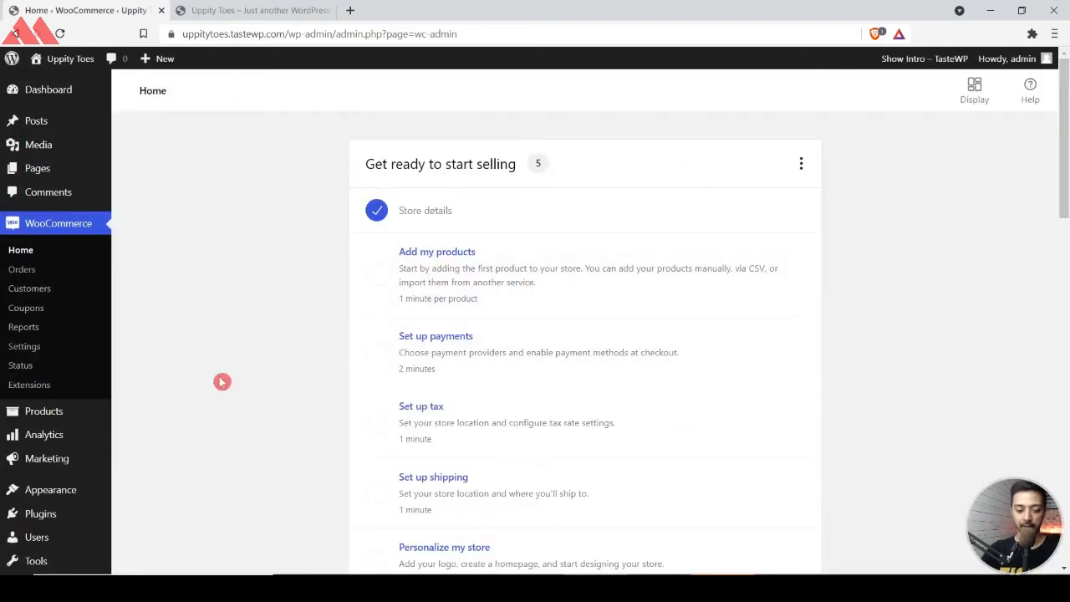
Reload the site's front end to examine it after the WooCommerce setup.
click(219, 10)
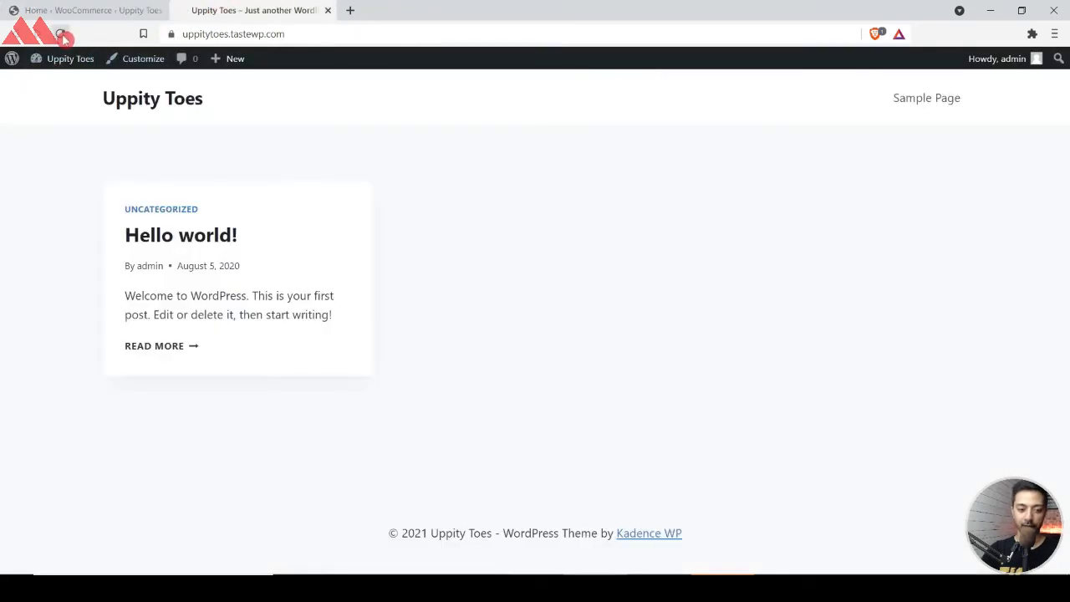
click(61, 35)
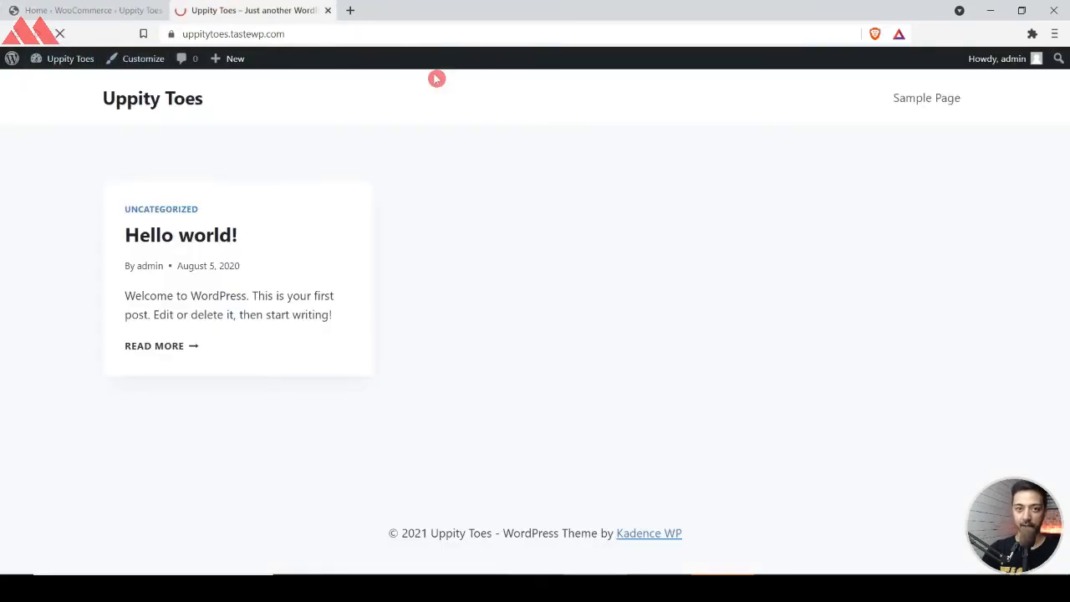
Search the plugin directory for "kadence starter", then install and activate Starter Templates by Kadence WP.
click(115, 8)
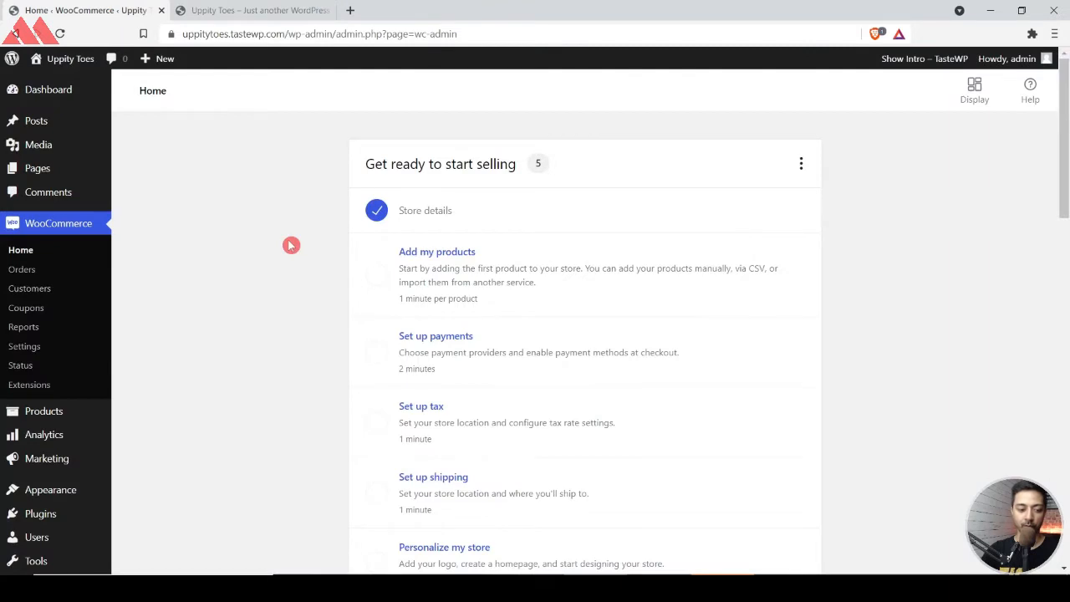
mouse_move(17, 510)
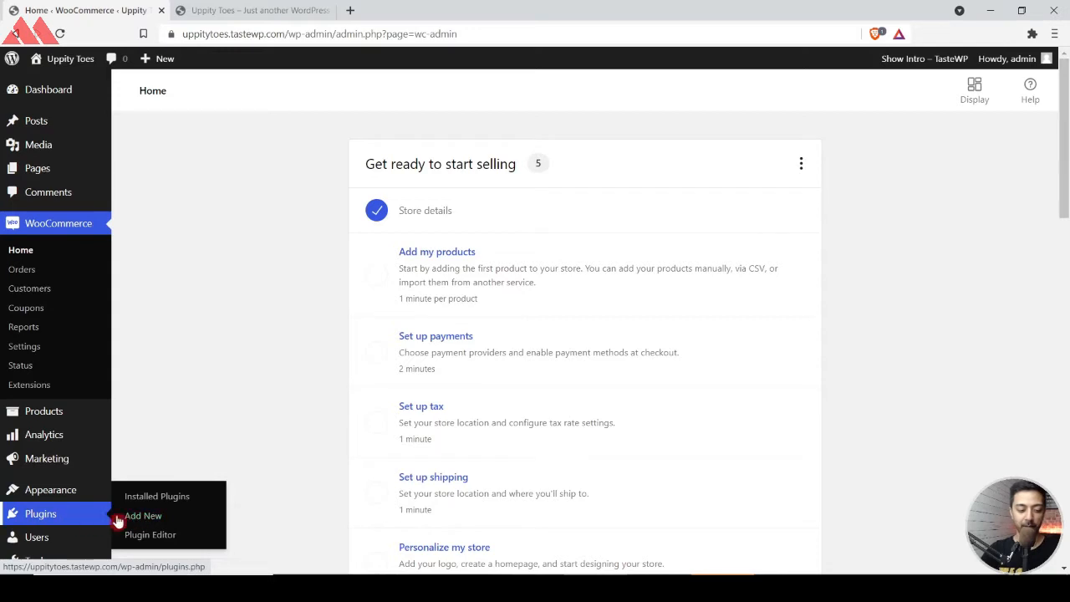
click(157, 519)
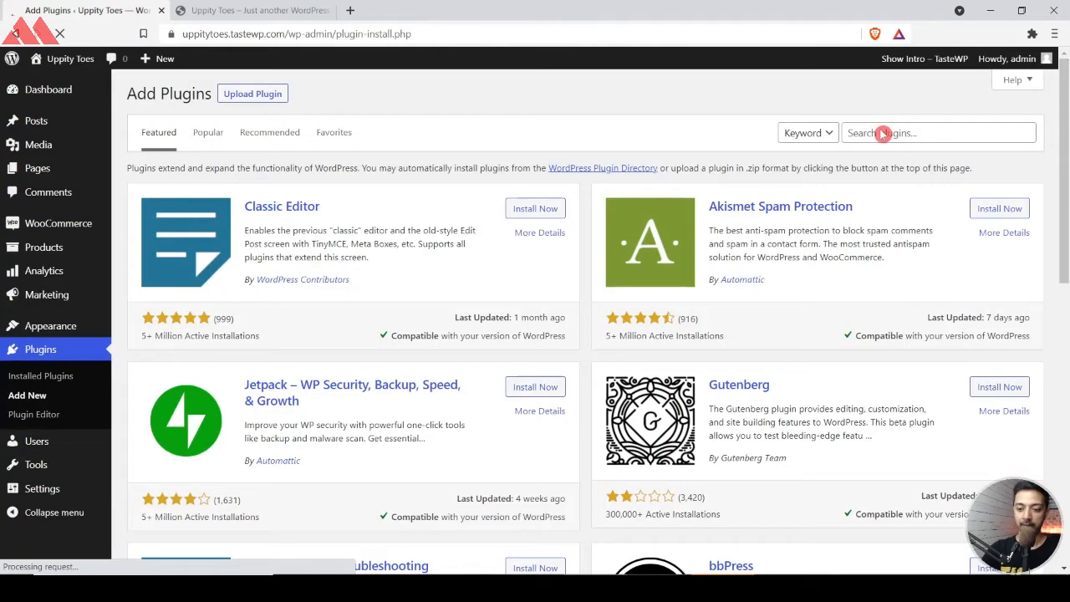
click(883, 134)
text(kadence starter)
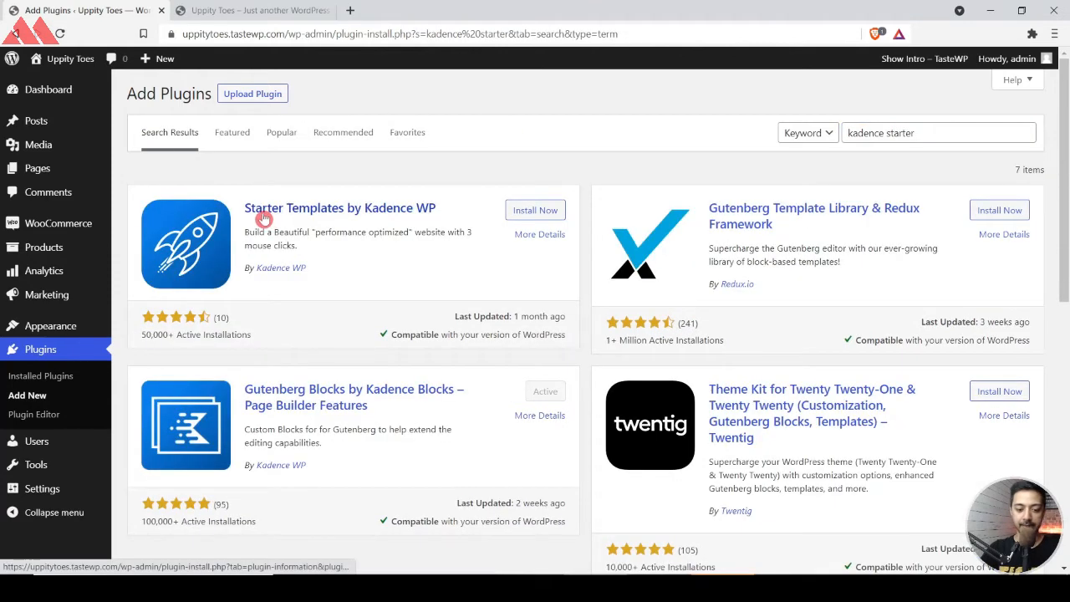
click(533, 211)
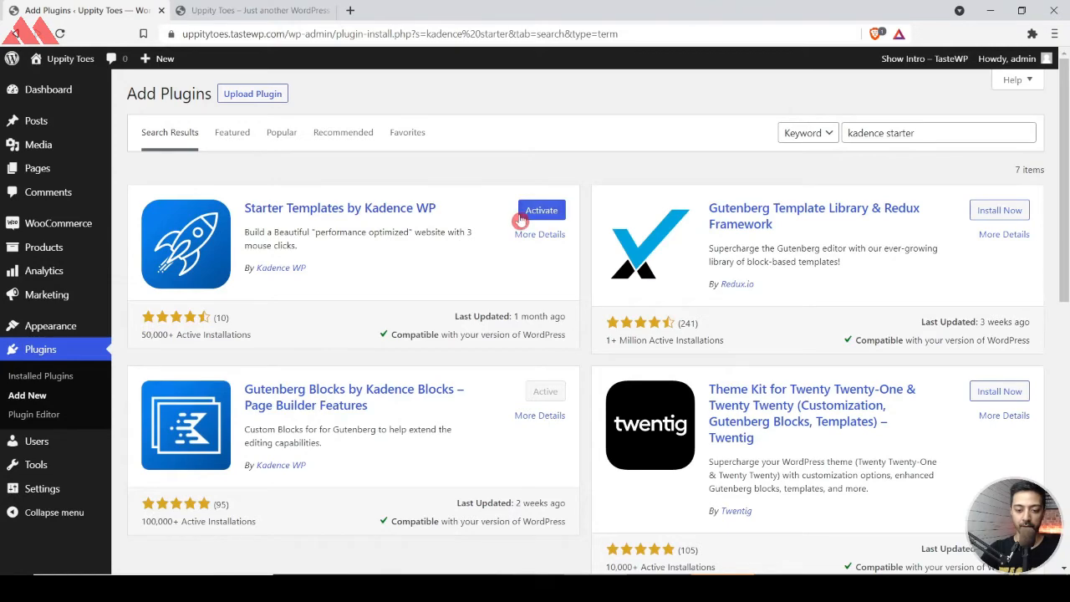
click(534, 211)
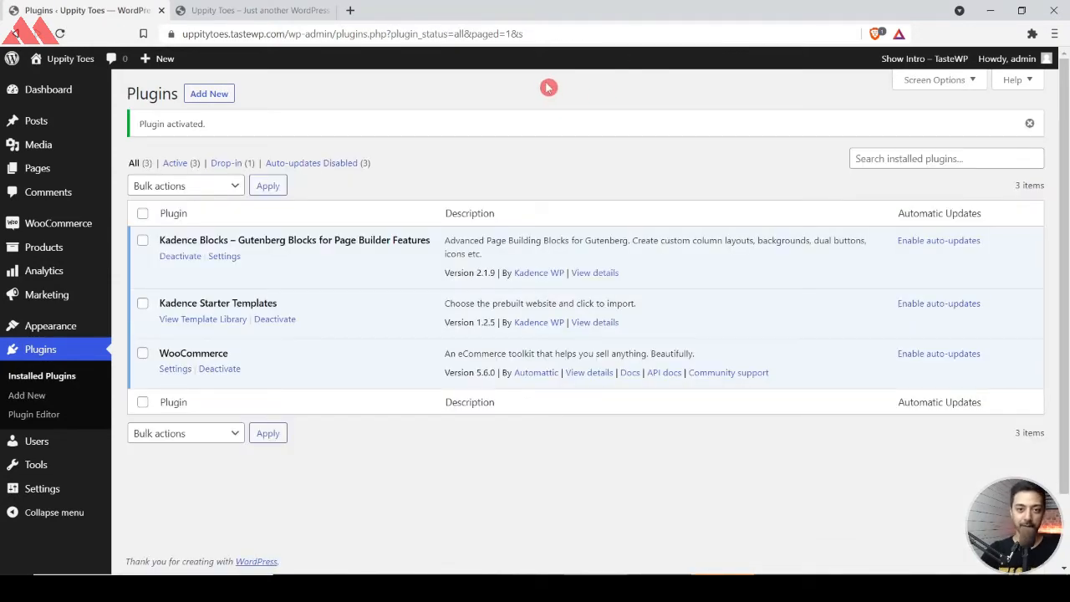
Open the Kadence Starter Templates library from the installed plugins and choose Gutenberg as the builder.
click(213, 9)
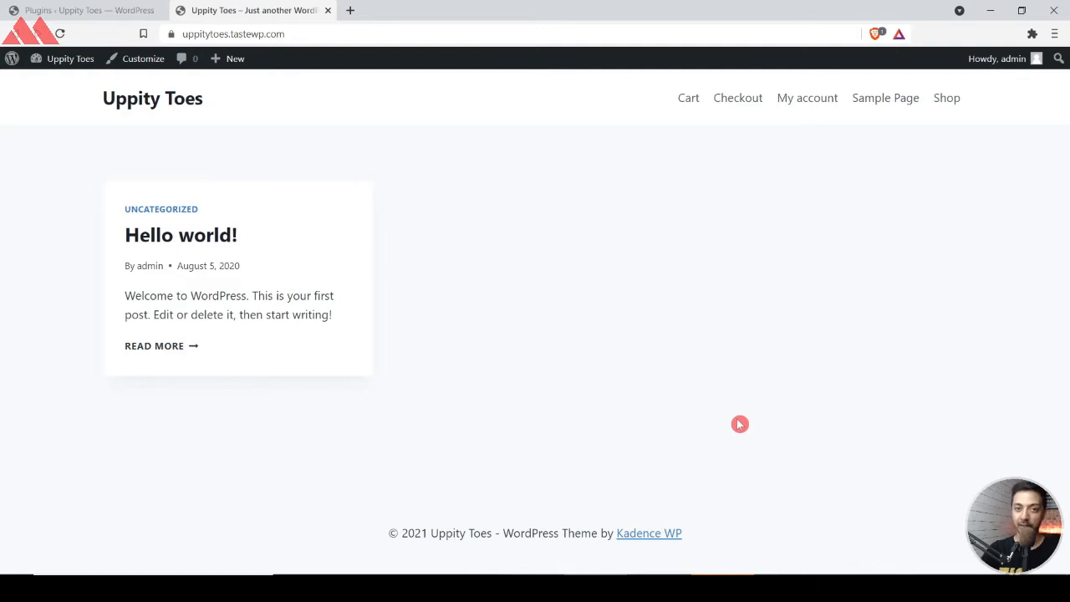
click(46, 9)
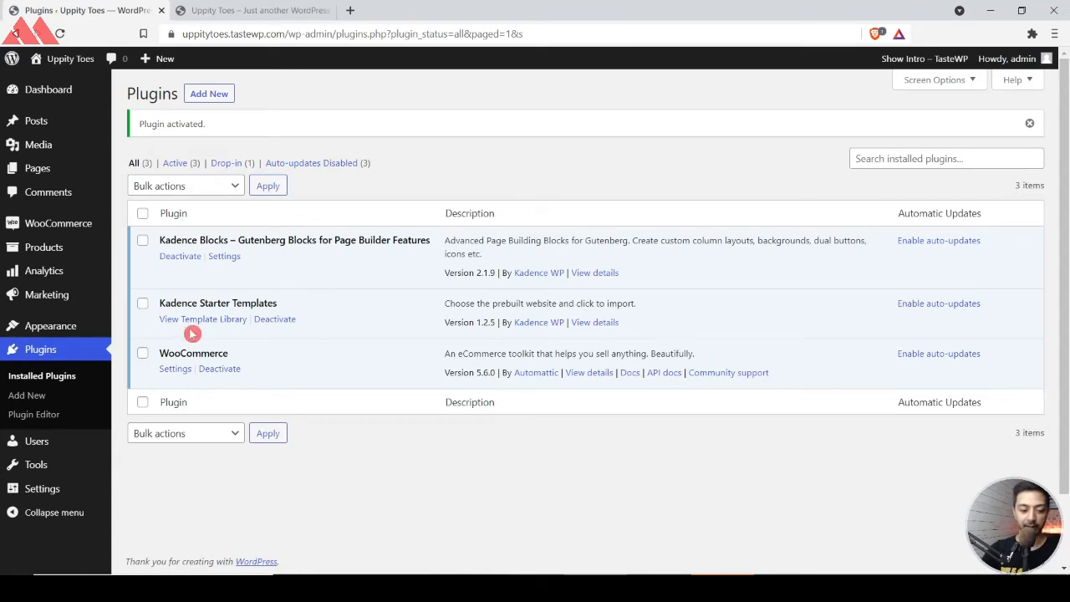
click(219, 324)
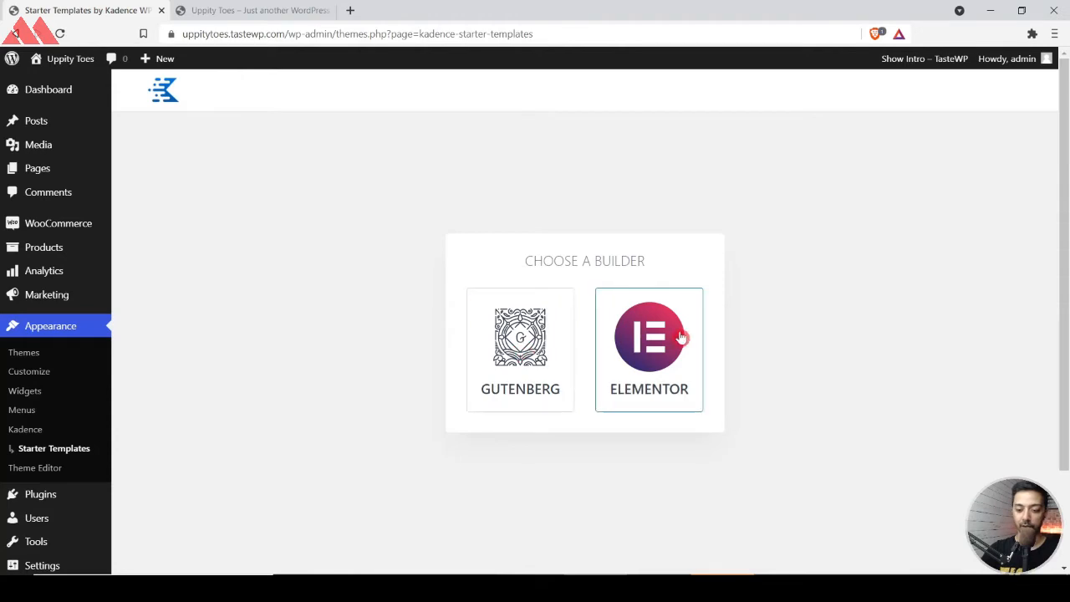
click(520, 334)
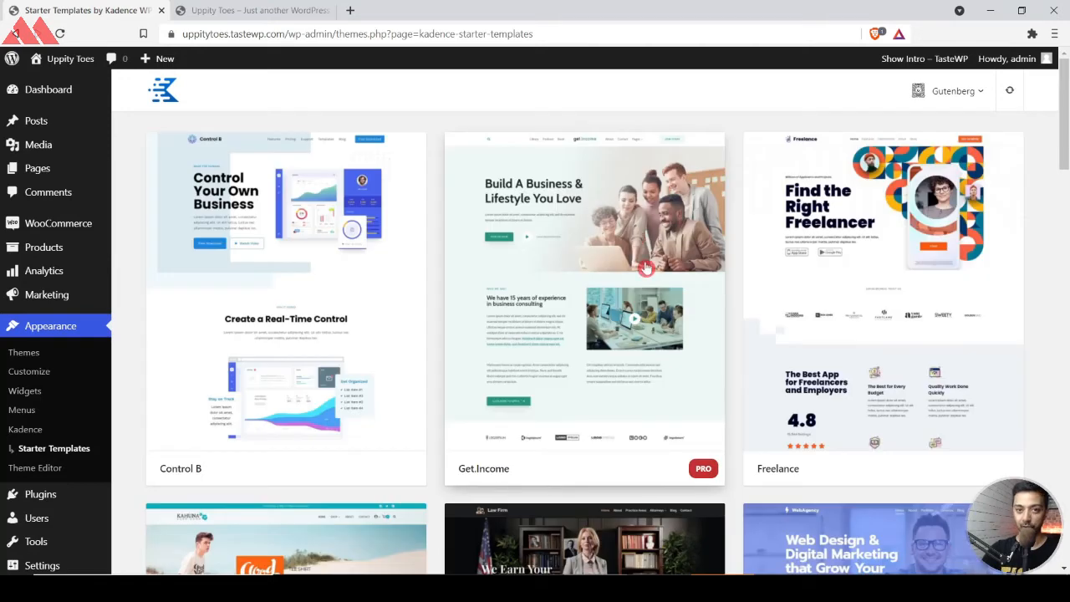
Browse the starter templates and open the Print Shop template's preview.
scroll(645, 267, down, 2)
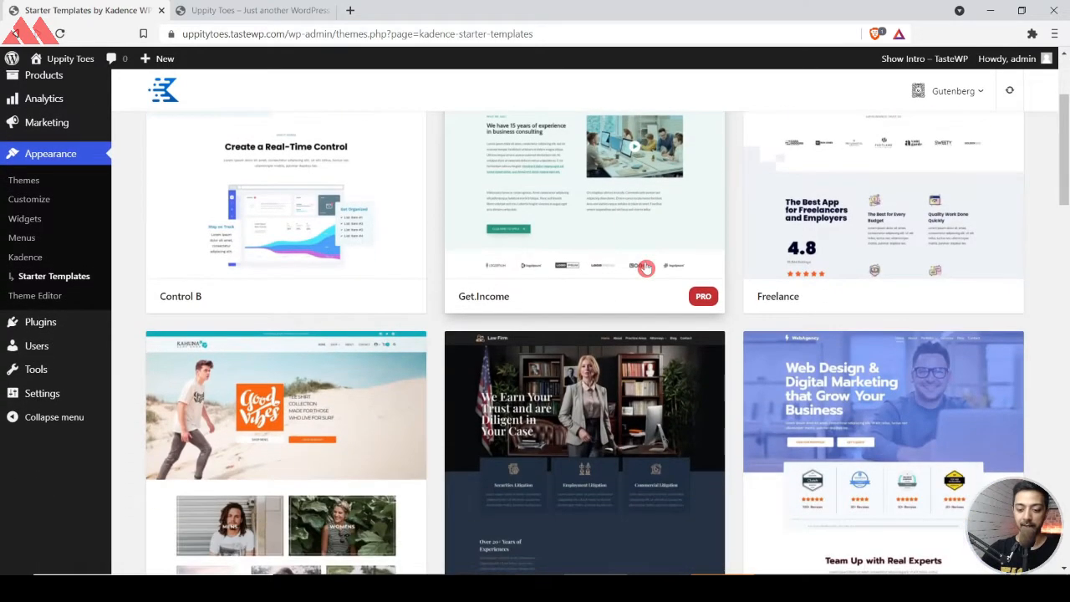
scroll(645, 268, up, 2)
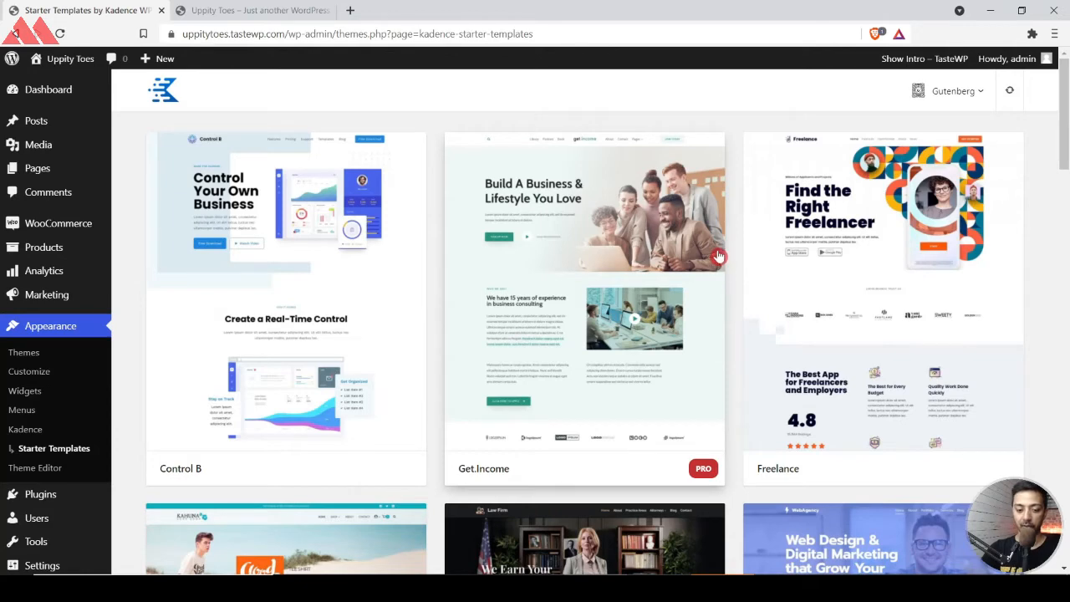
scroll(718, 256, down, 1)
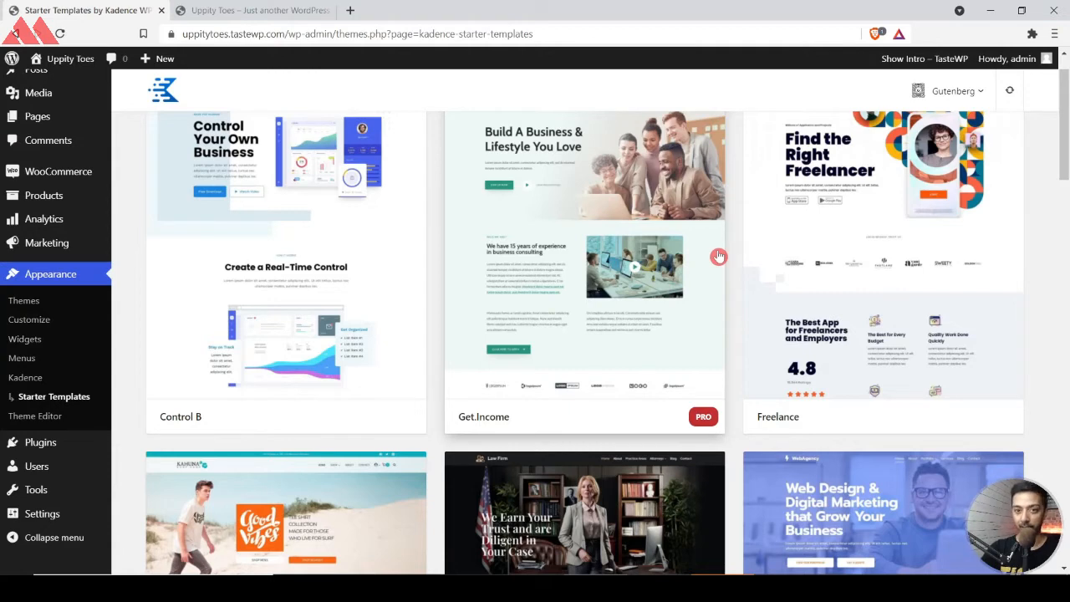
scroll(718, 255, down, 8)
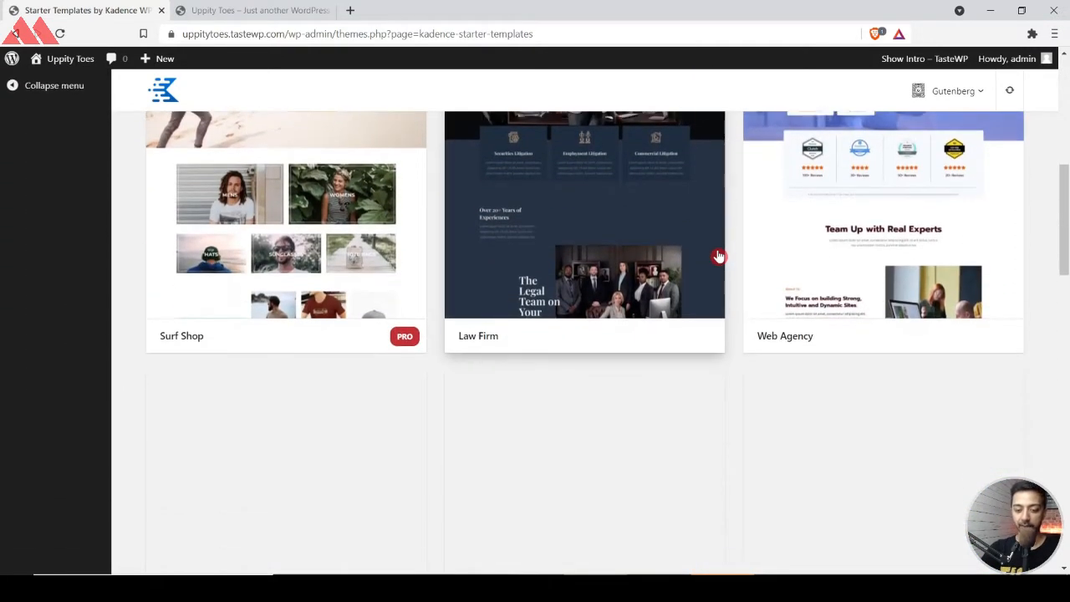
scroll(986, 311, down, 5)
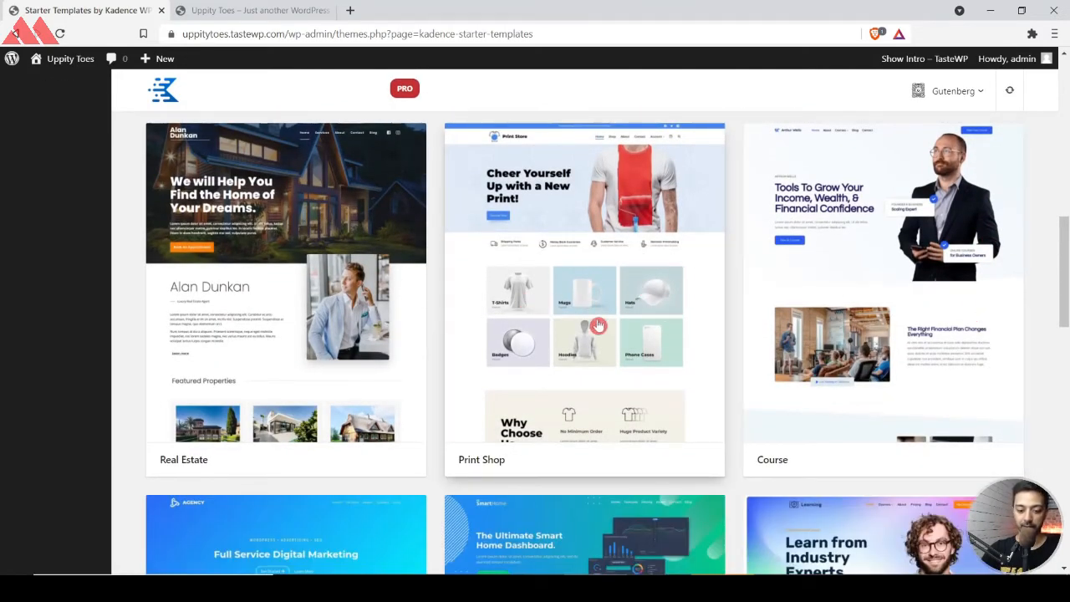
click(574, 278)
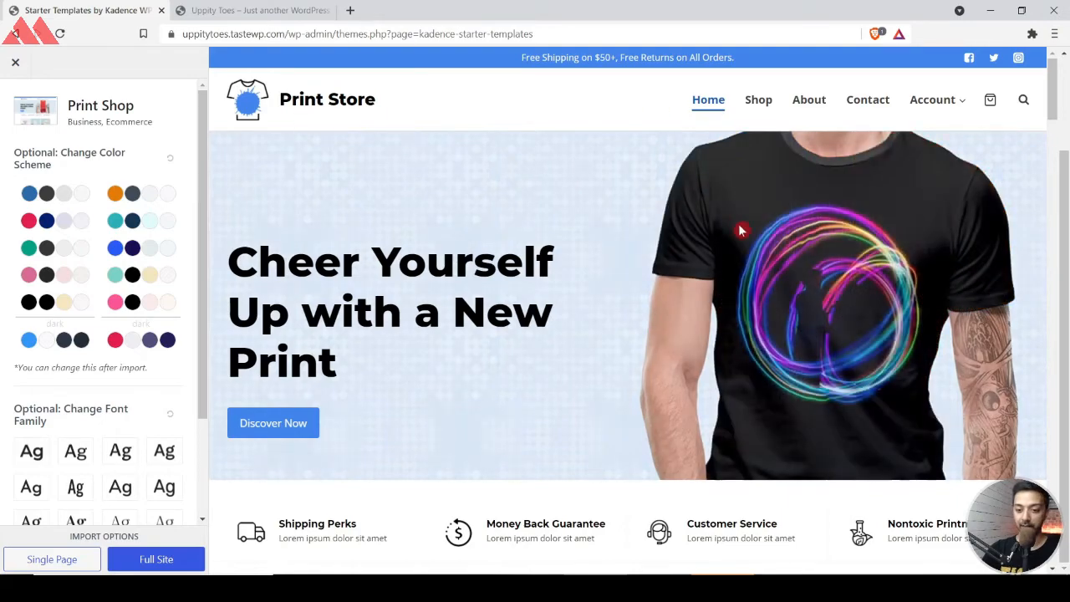
Review the Print Shop template preview and import it as a full site with its default colors and fonts.
scroll(739, 229, down, 5)
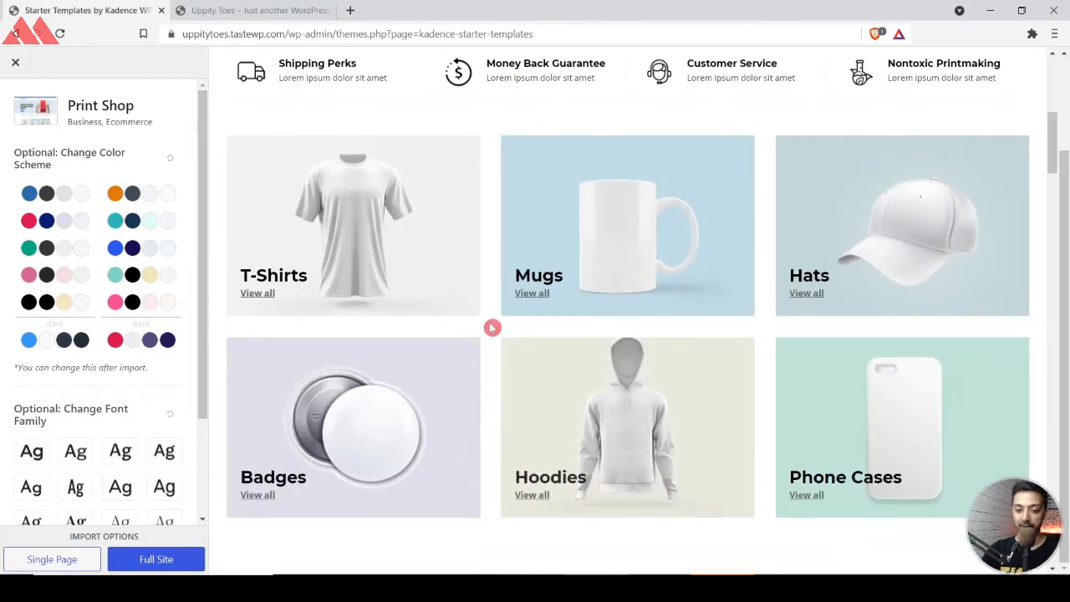
scroll(576, 276, down, 15)
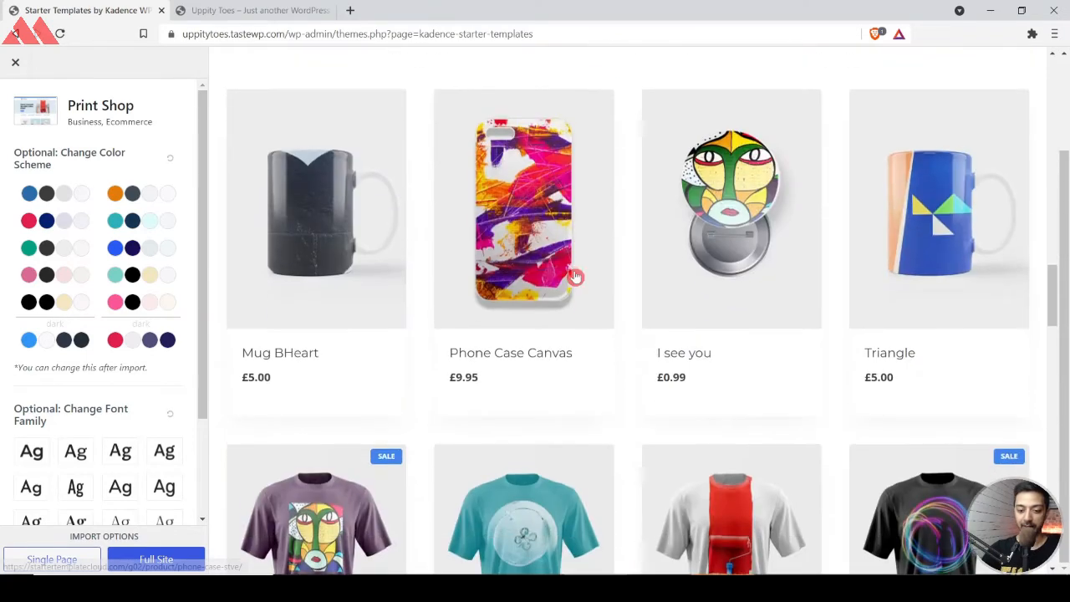
mouse_move(804, 392)
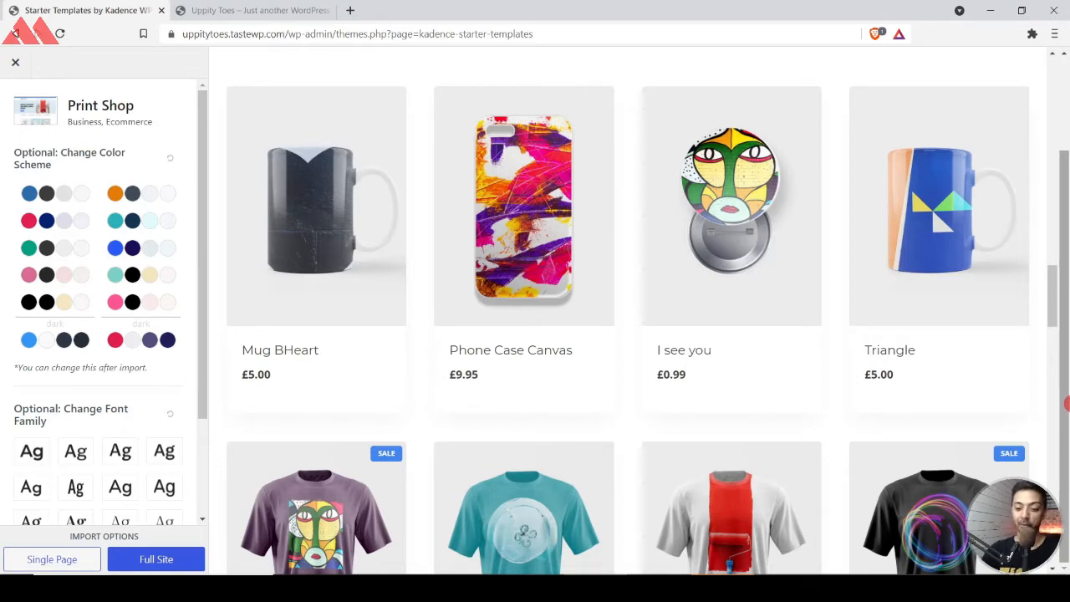
scroll(520, 184, up, 5)
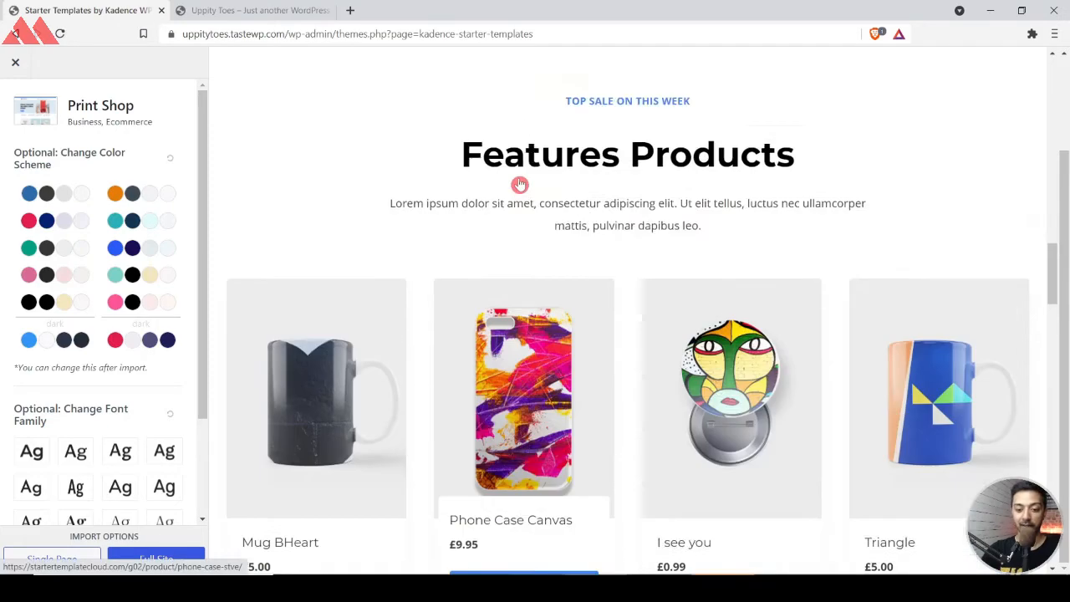
scroll(520, 184, up, 10)
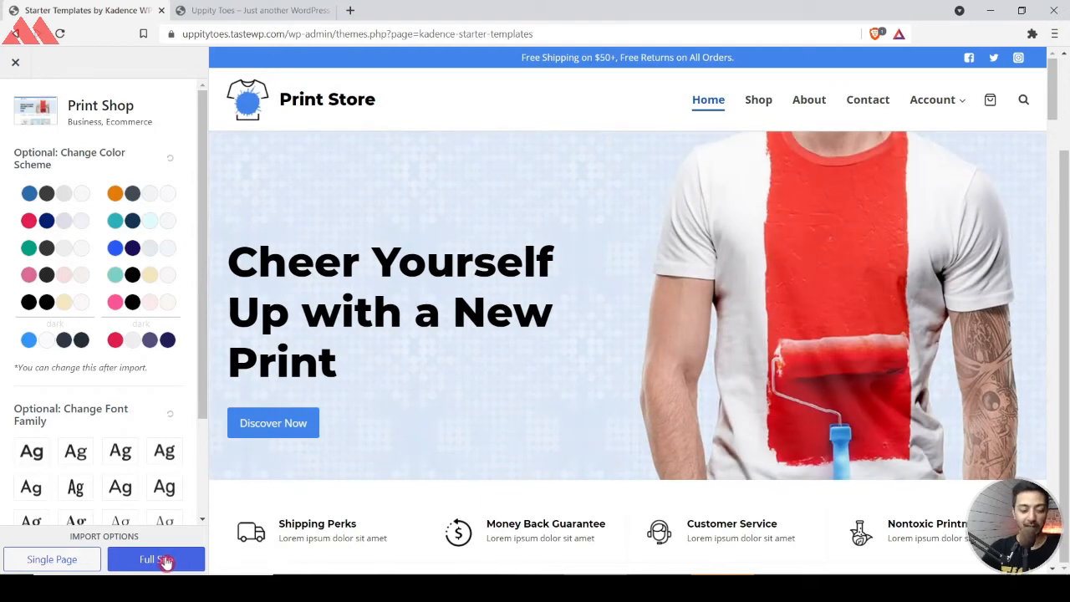
click(166, 561)
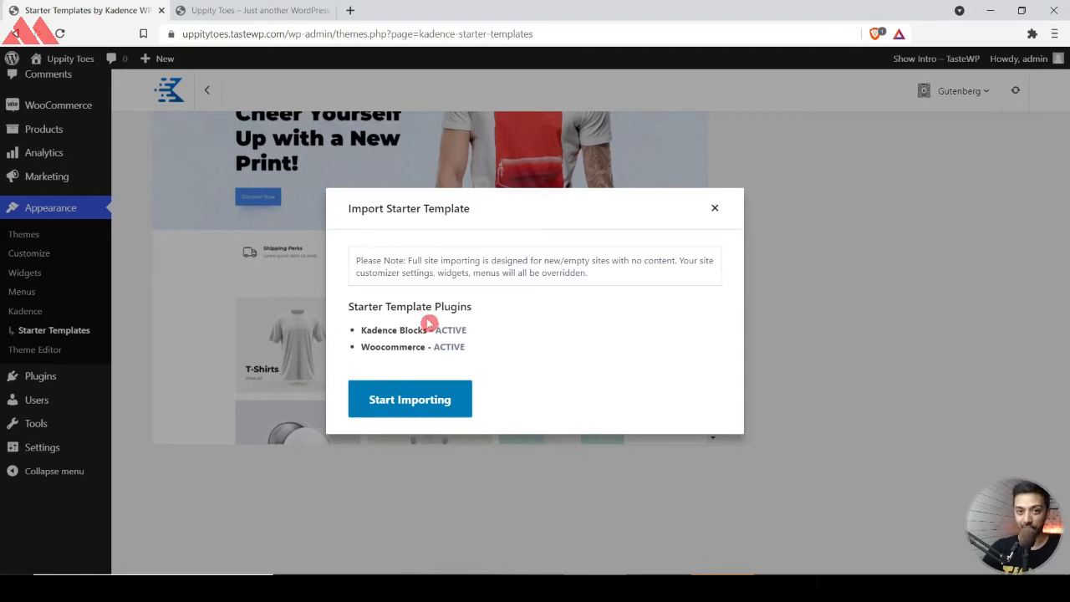
triple_click(404, 303)
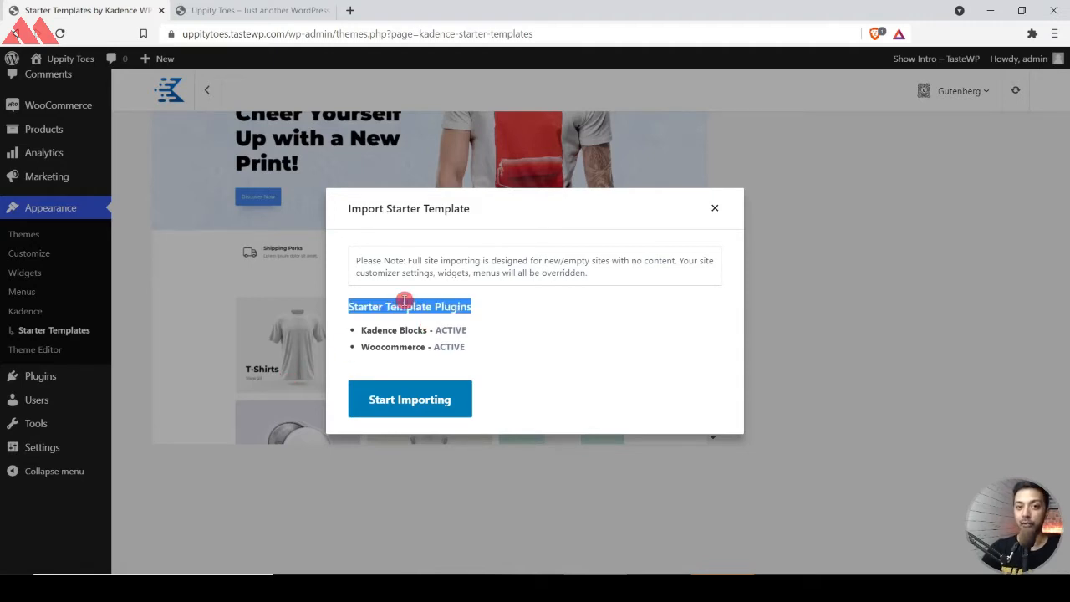
triple_click(405, 343)
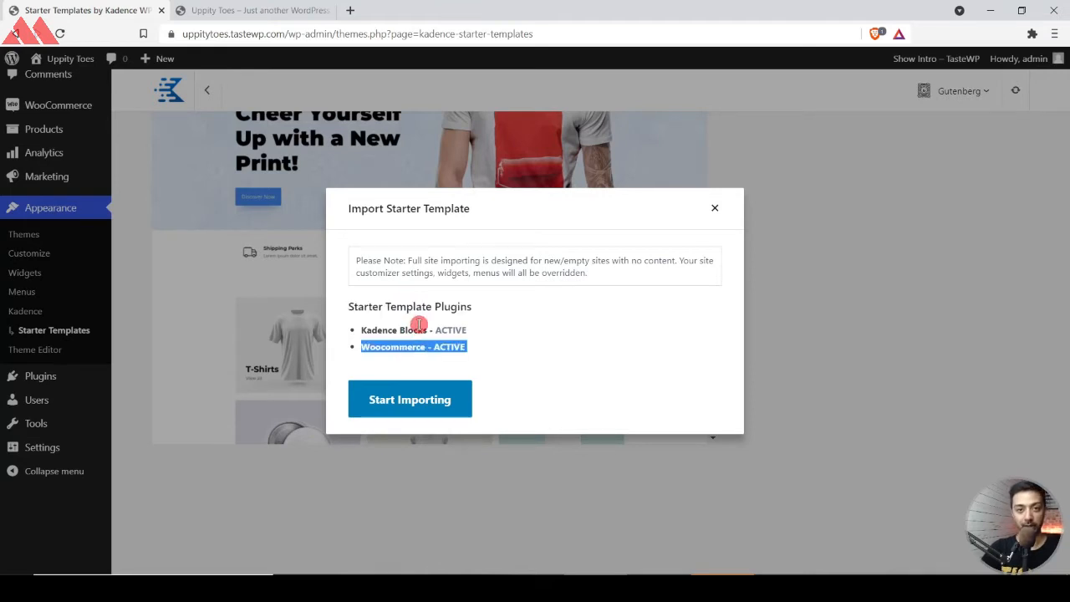
click(415, 402)
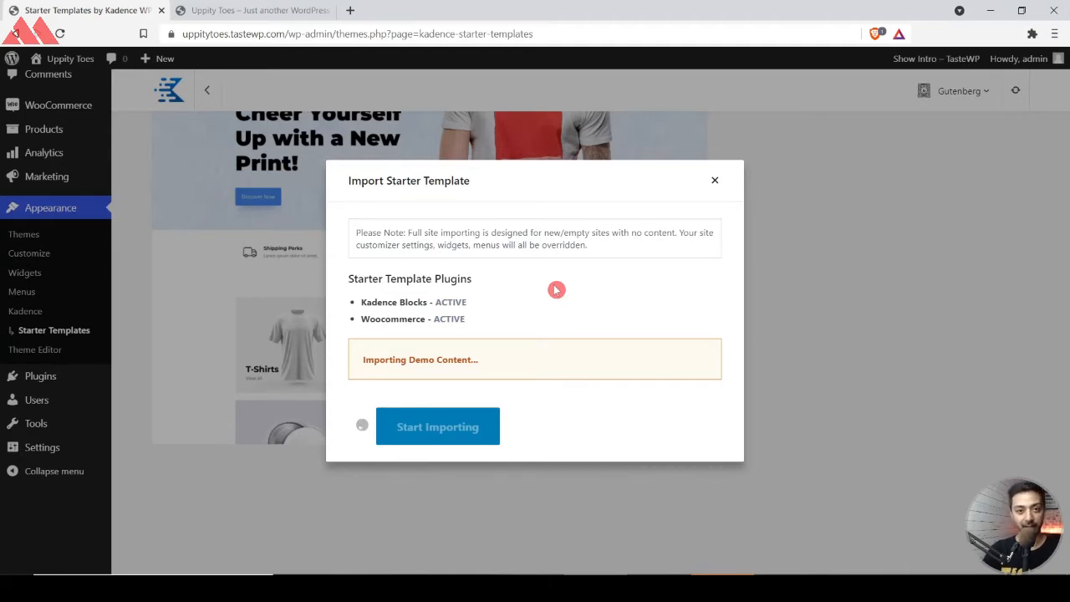
Open the finished site in a new browser tab once the Print Shop import completes.
key(ctrl+Tab)
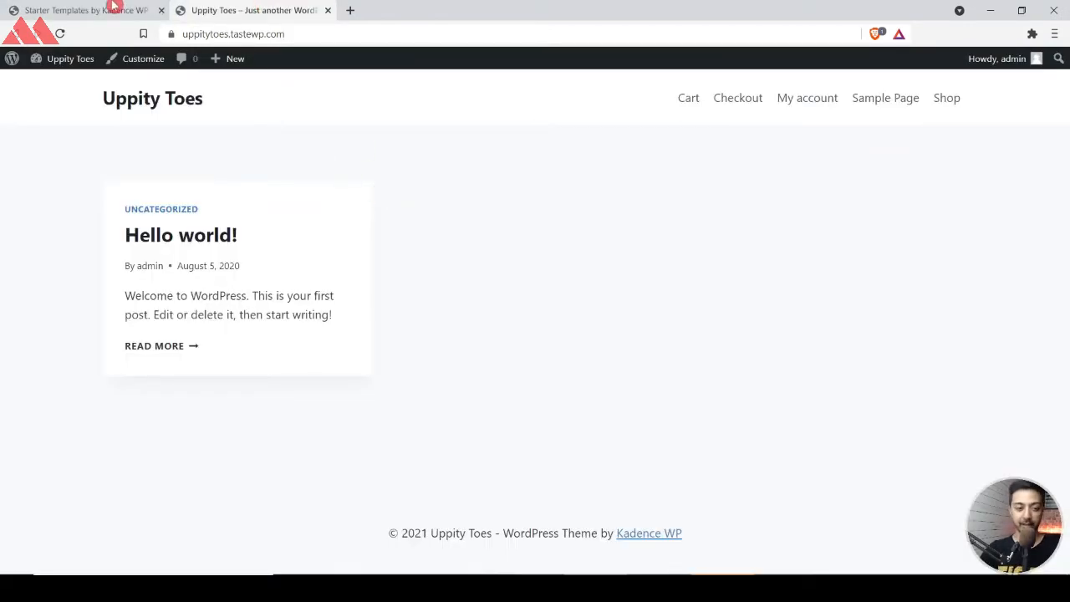
click(115, 7)
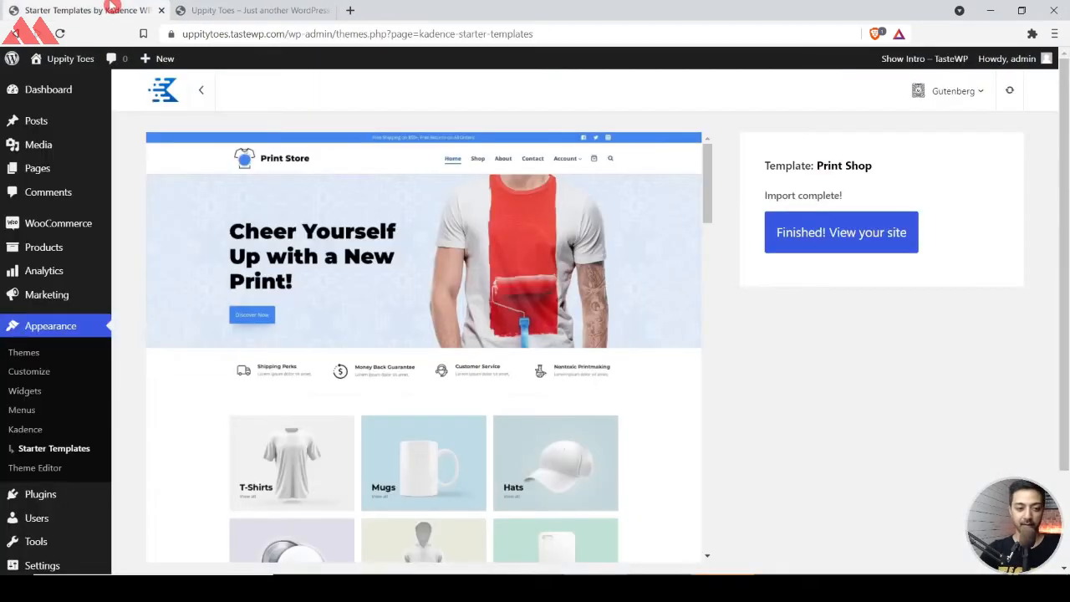
right_click(842, 231)
click(861, 240)
key(ctrl+Tab)
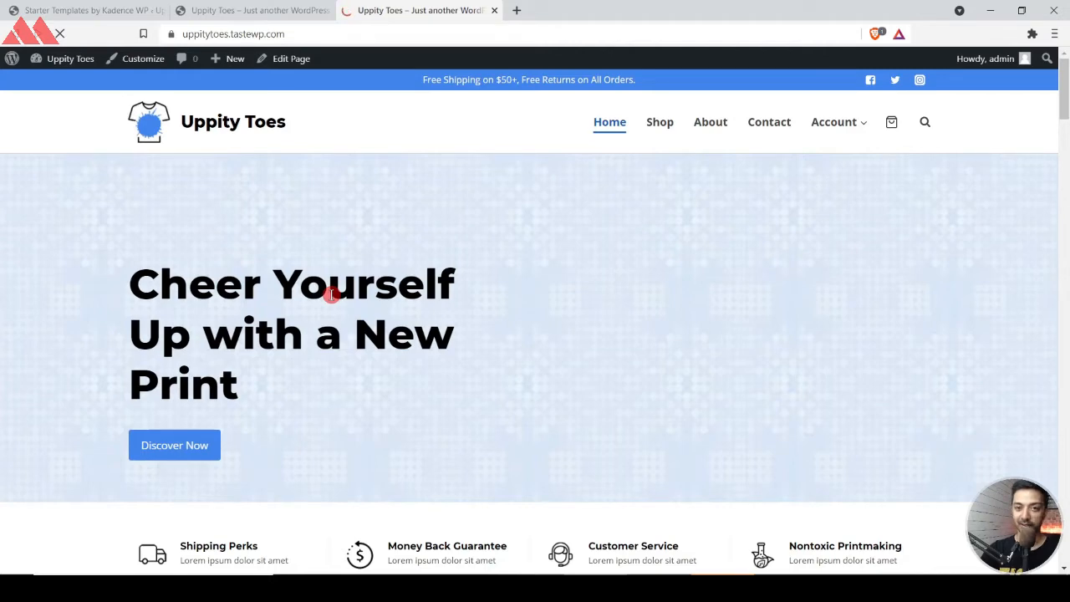
Examine the imported home page, including its hero banner, category tiles, Why Choose Us section and featured products.
scroll(331, 295, down, 3)
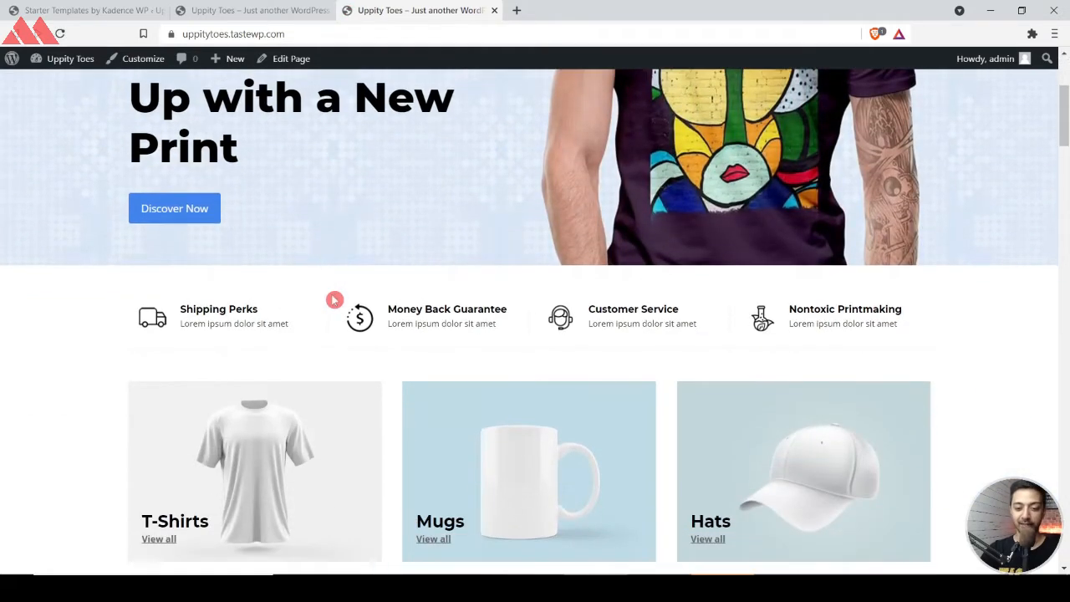
scroll(334, 299, down, 10)
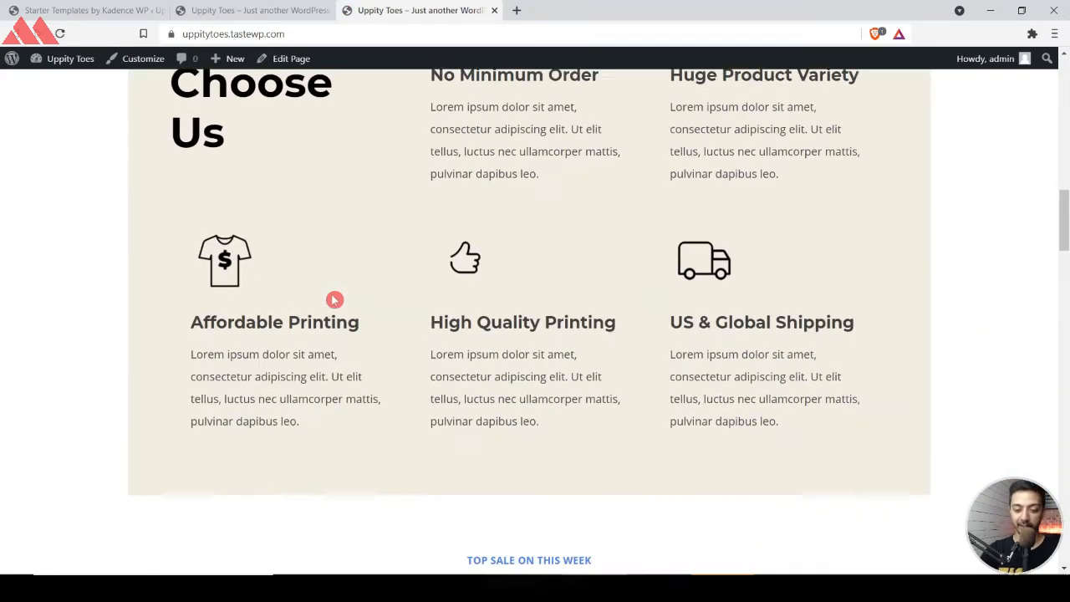
scroll(334, 299, down, 8)
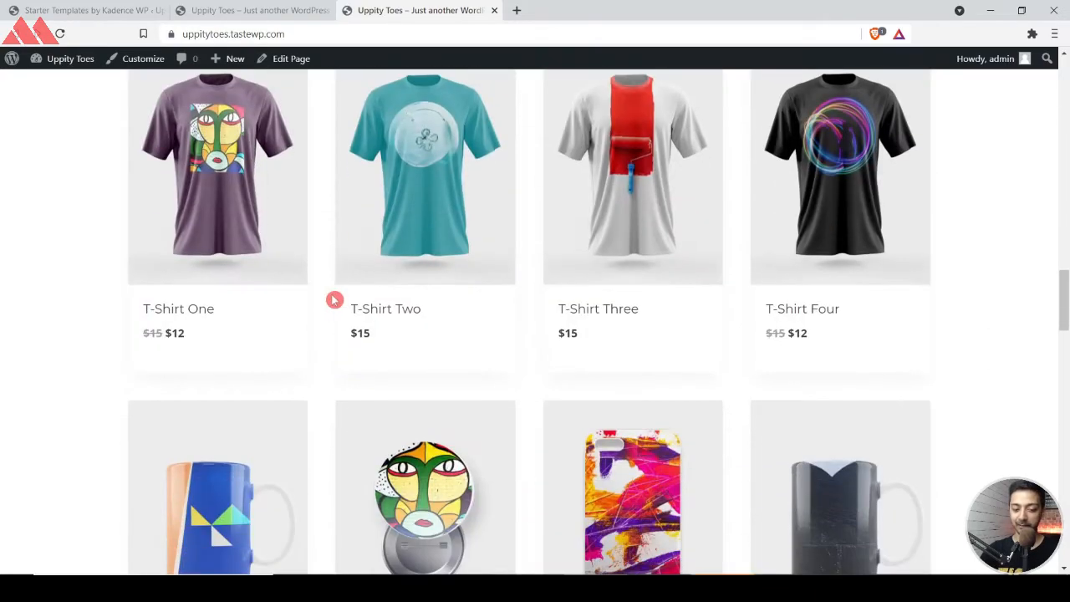
mouse_move(813, 342)
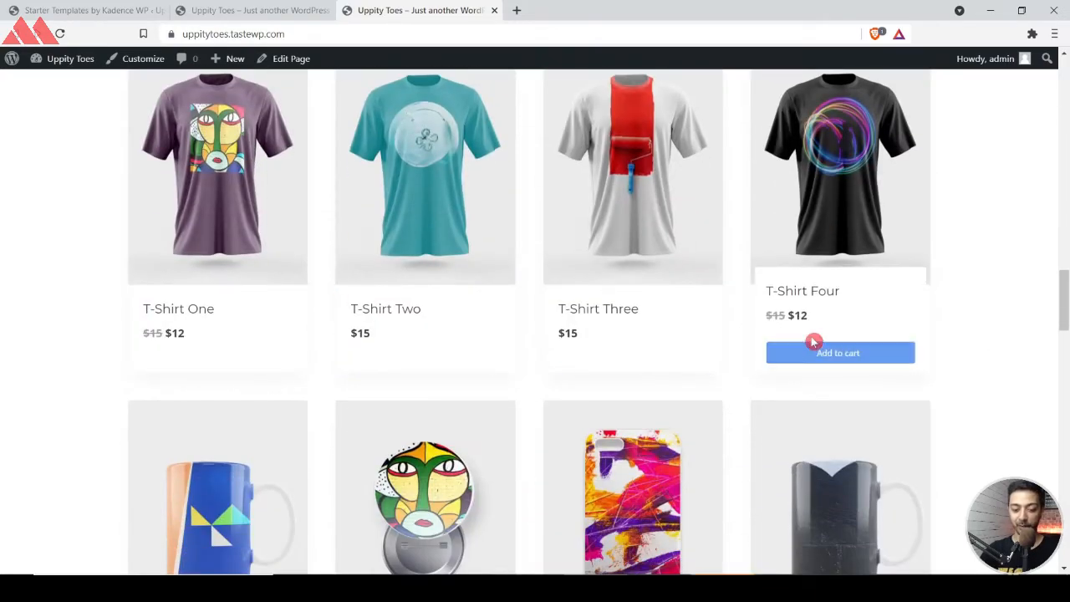
scroll(813, 341, down, 5)
scroll(813, 342, up, 12)
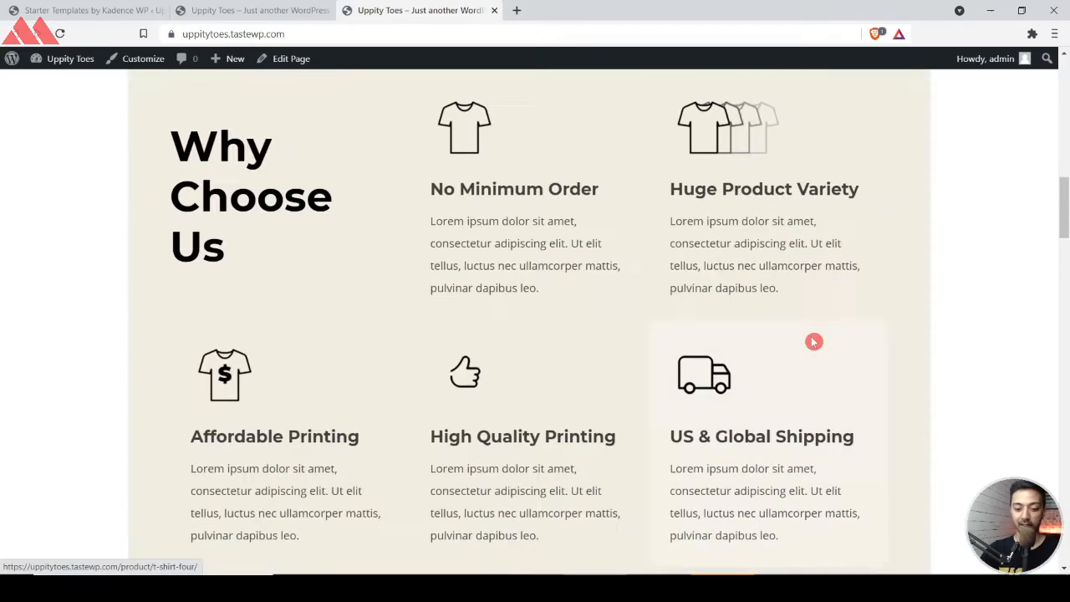
scroll(813, 342, up, 10)
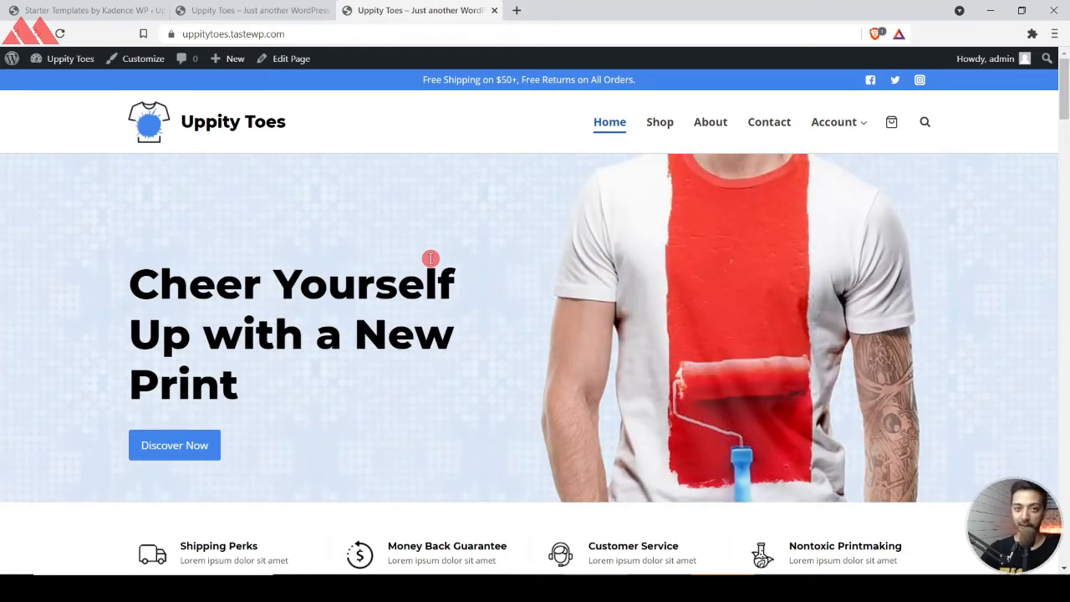
scroll(702, 359, down, 3)
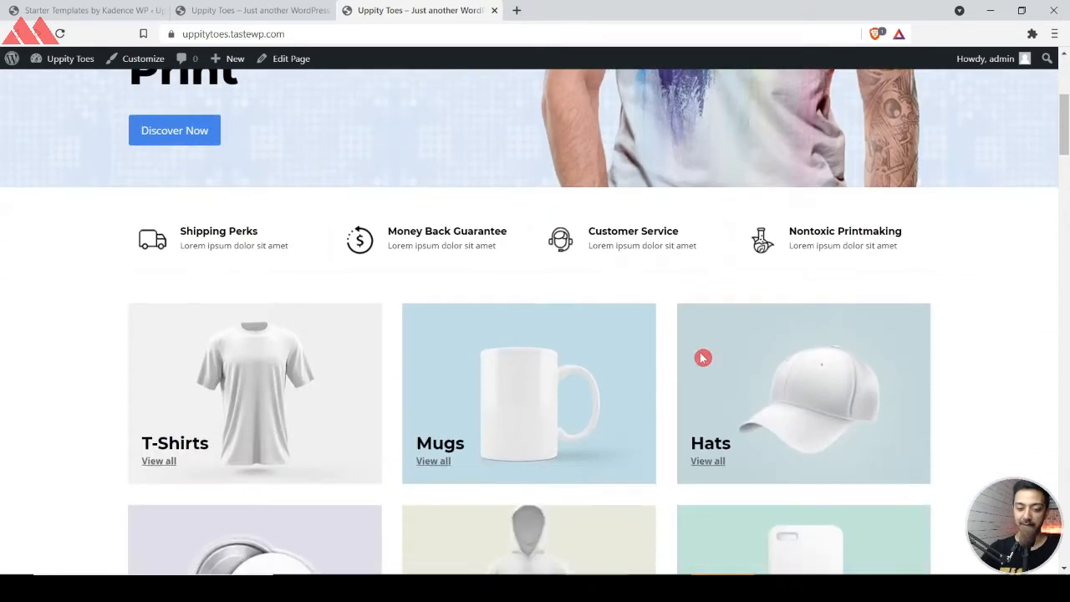
Look through the rest of the home page down to the featured products and close the duplicate site tab.
scroll(702, 358, down, 10)
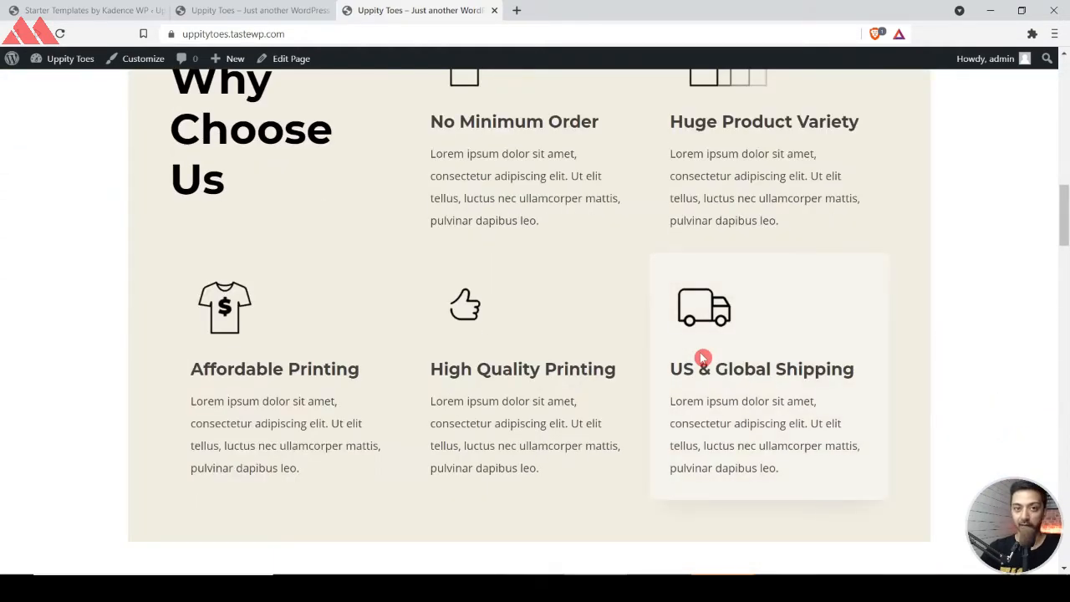
scroll(702, 359, down, 9)
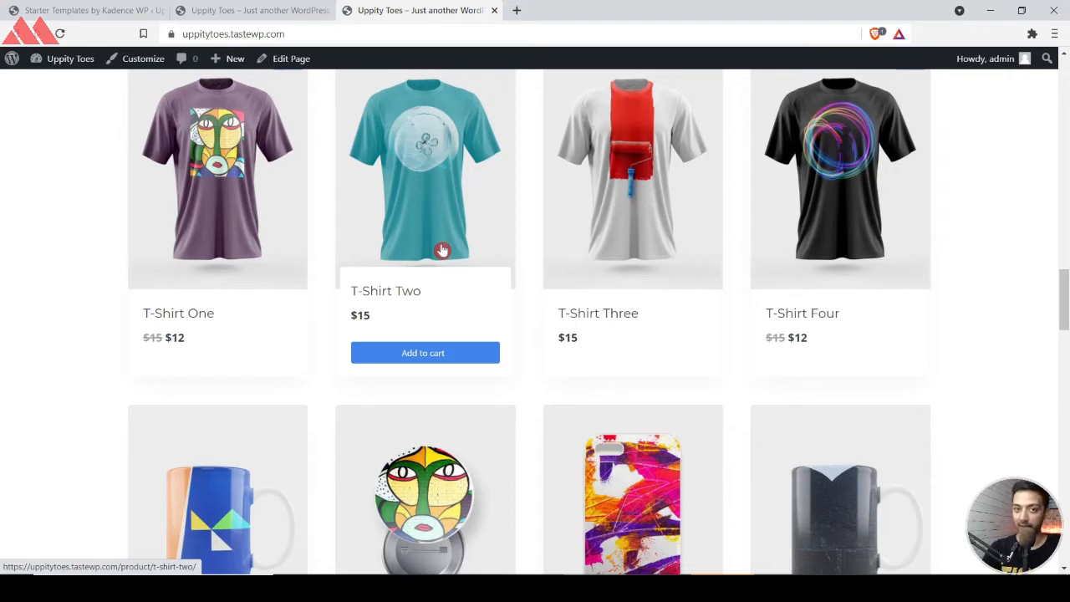
click(321, 10)
click(328, 10)
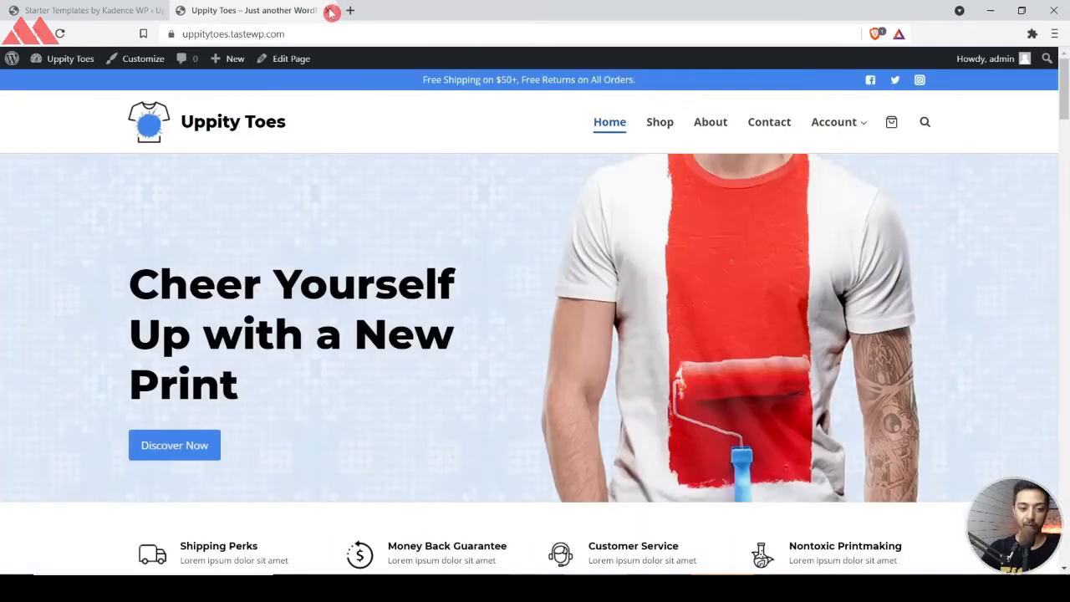
Return to the WordPress dashboard and view the list of all imported store products.
click(104, 8)
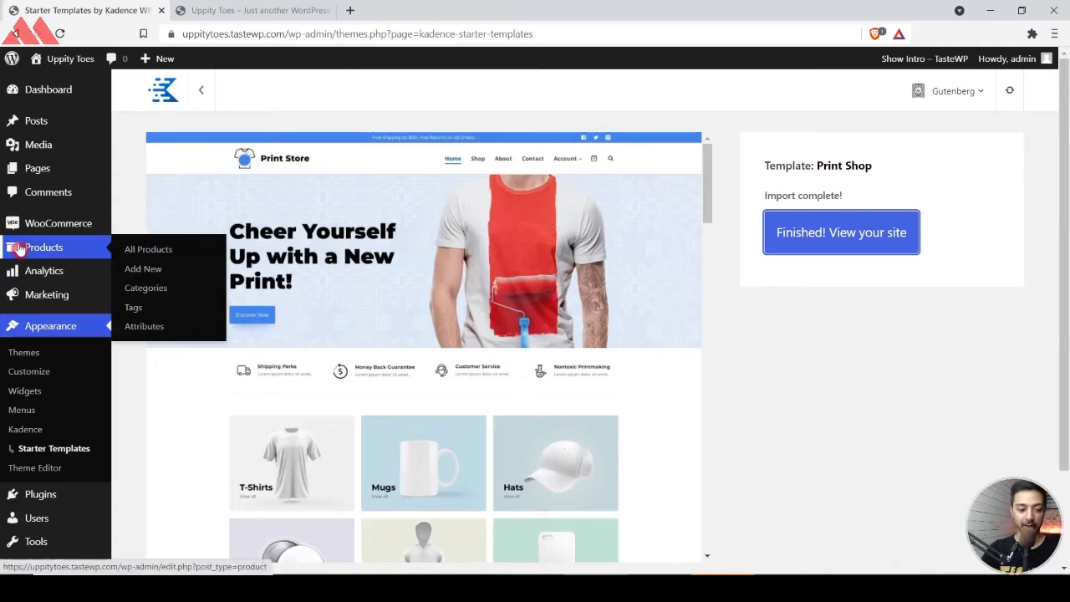
click(18, 249)
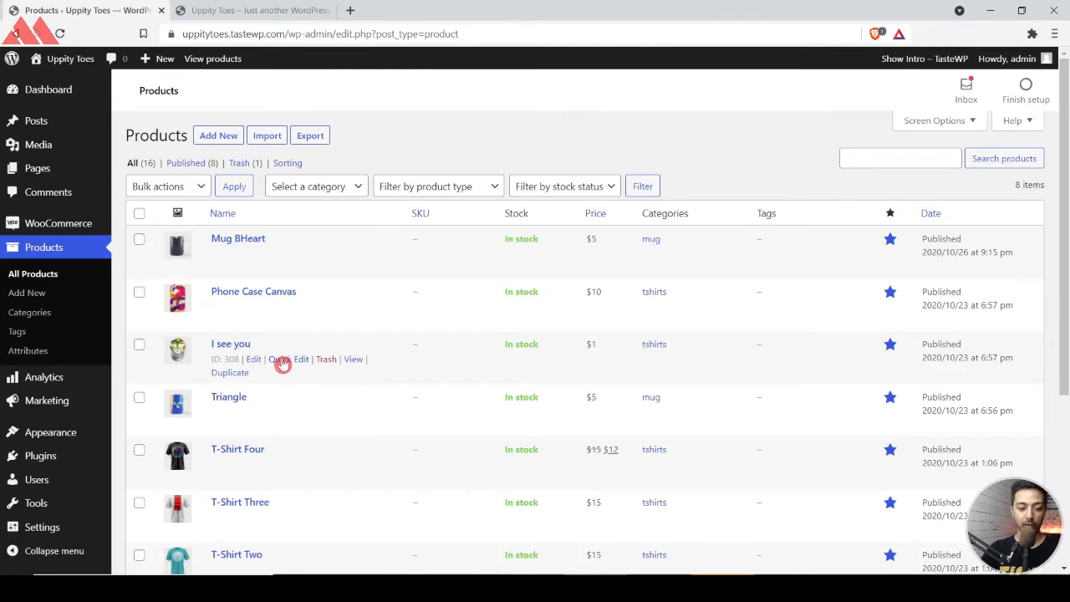
scroll(283, 365, down, 1)
scroll(276, 334, up, 1)
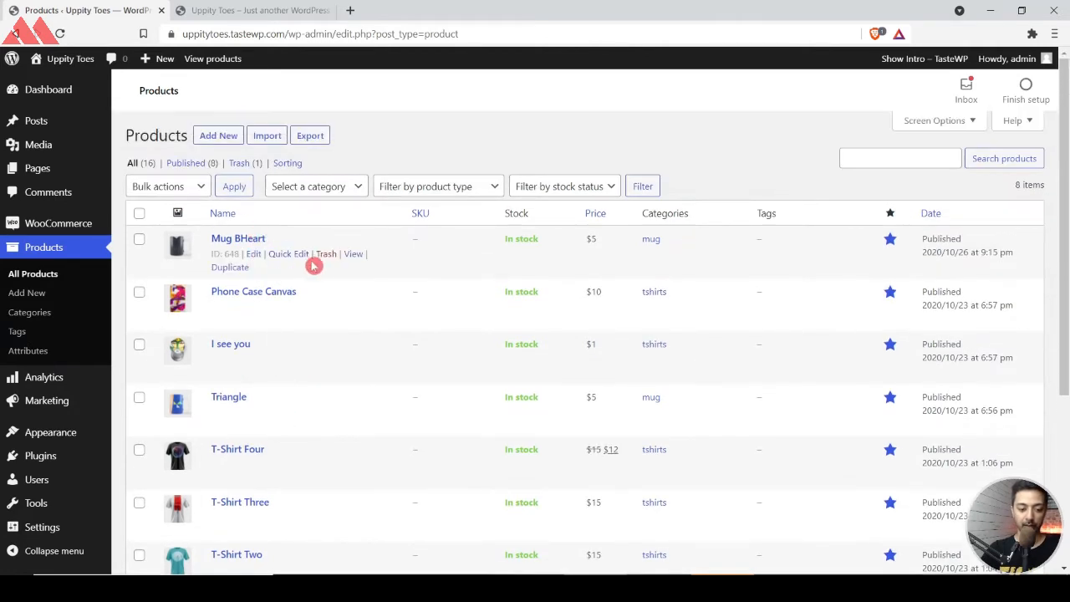
View the Mug BHeart product page, examine its details, description, related products and footer, and close it.
click(356, 254)
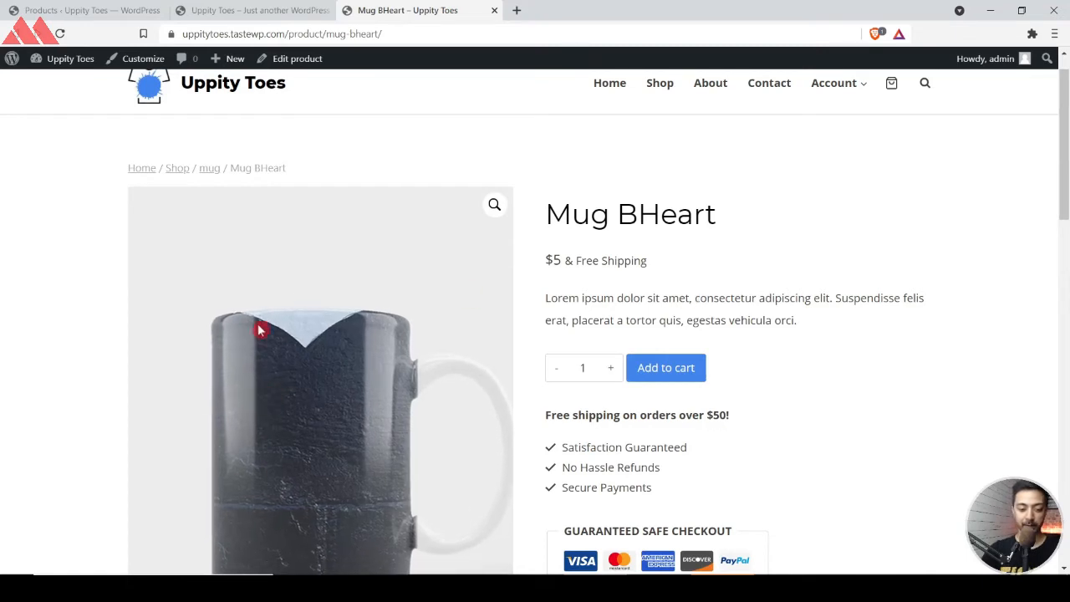
scroll(468, 318, down, 1)
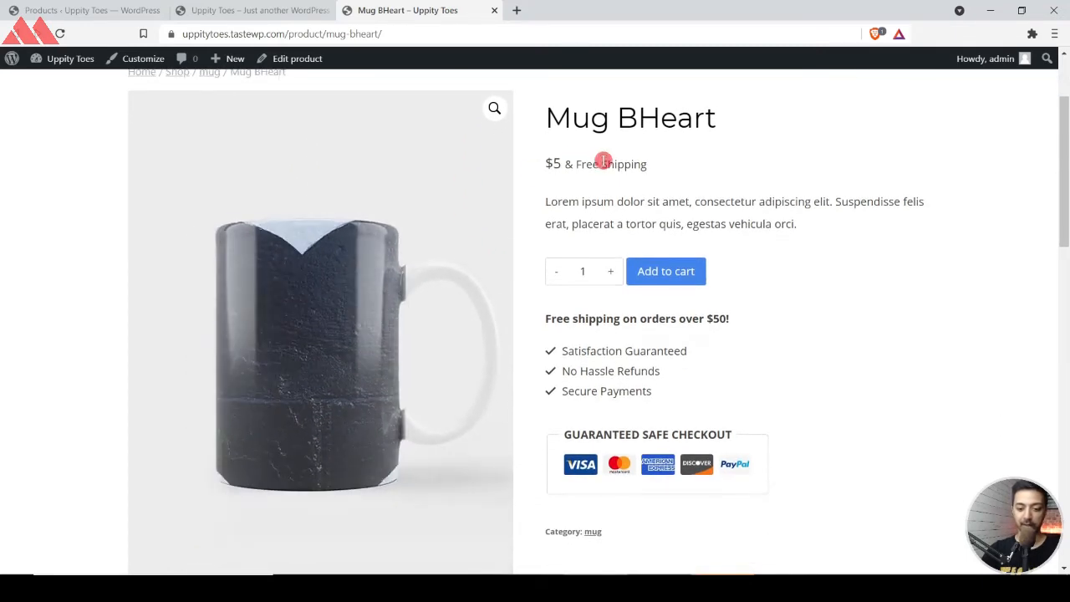
scroll(608, 165, up, 1)
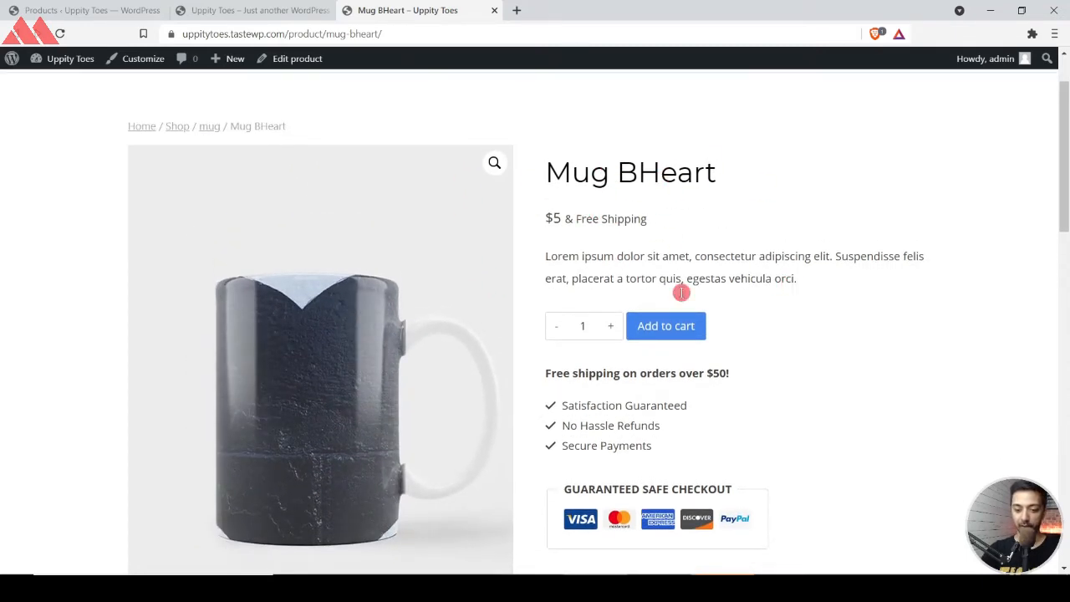
scroll(778, 363, down, 7)
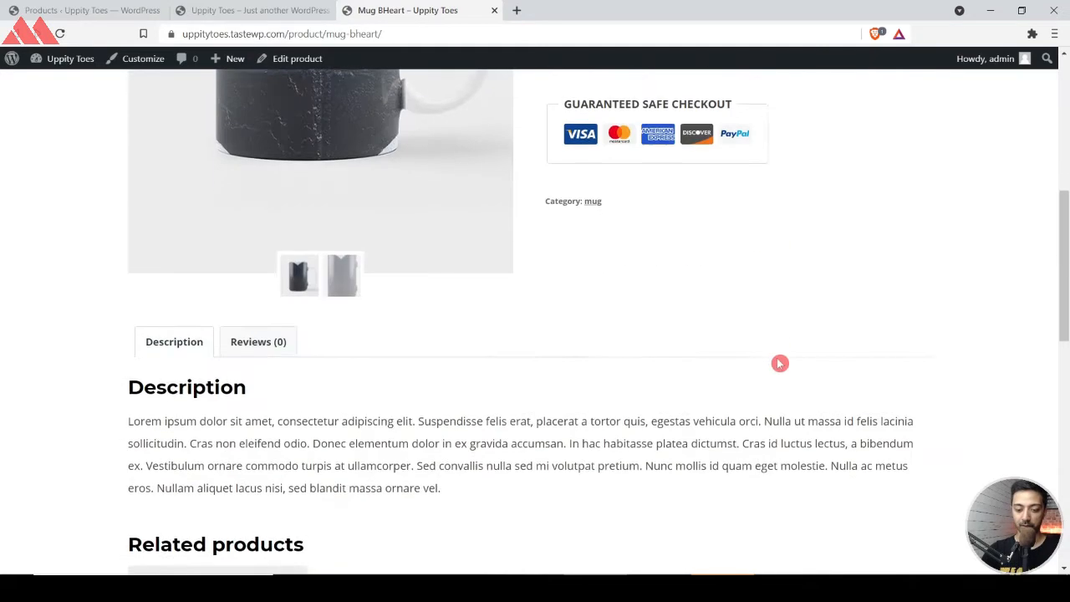
scroll(779, 363, down, 4)
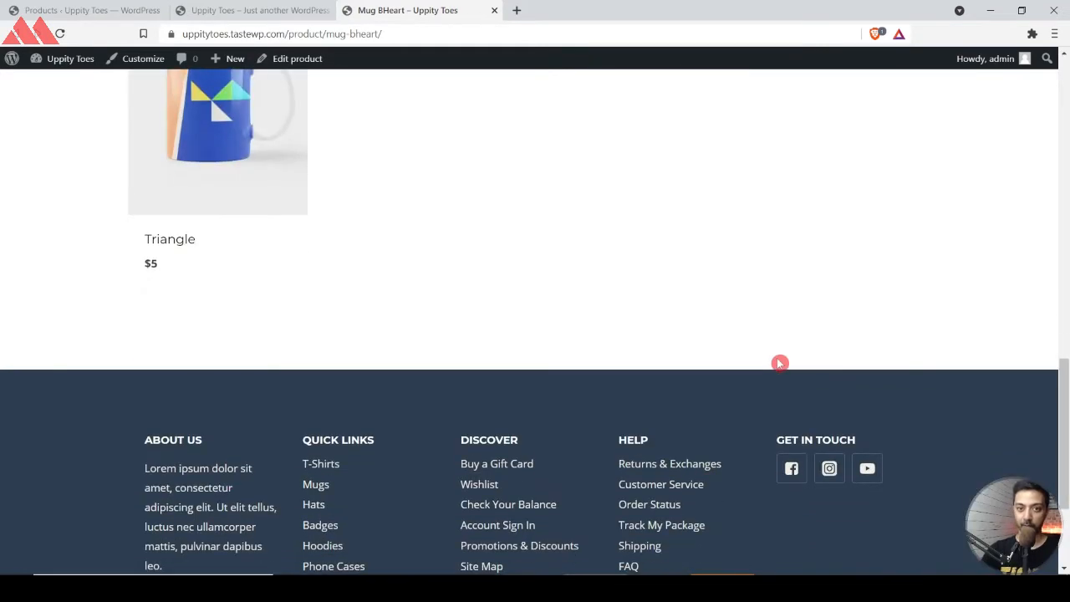
key(Home)
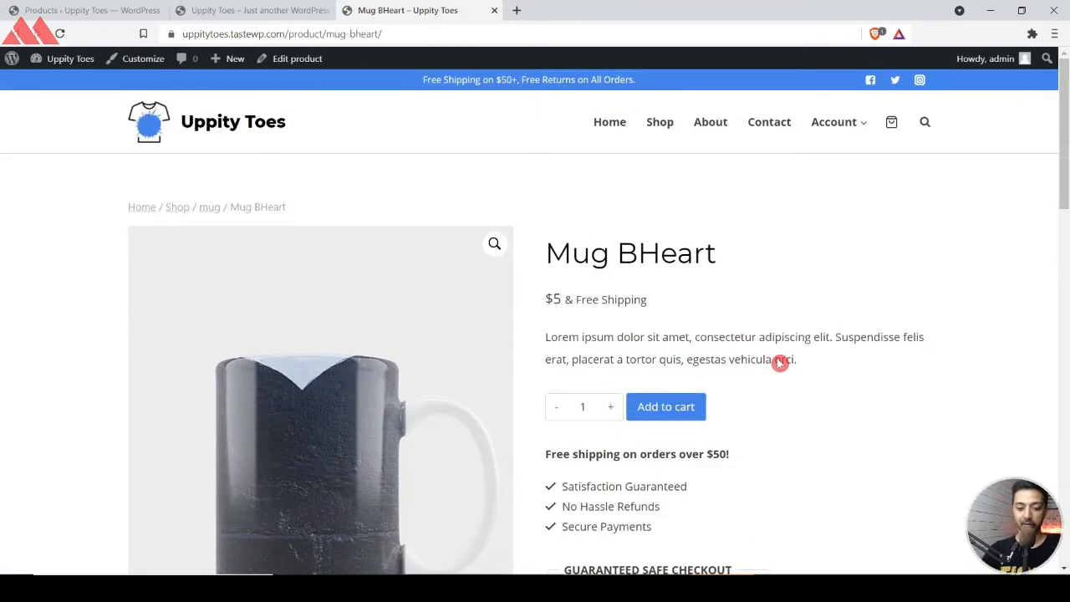
key(End)
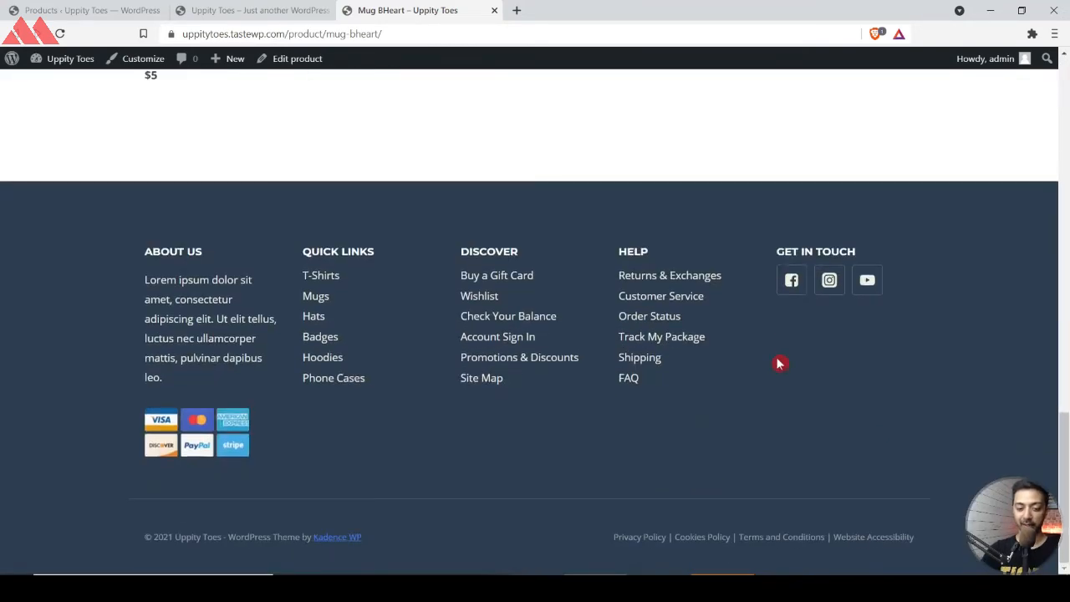
key(ctrl+w)
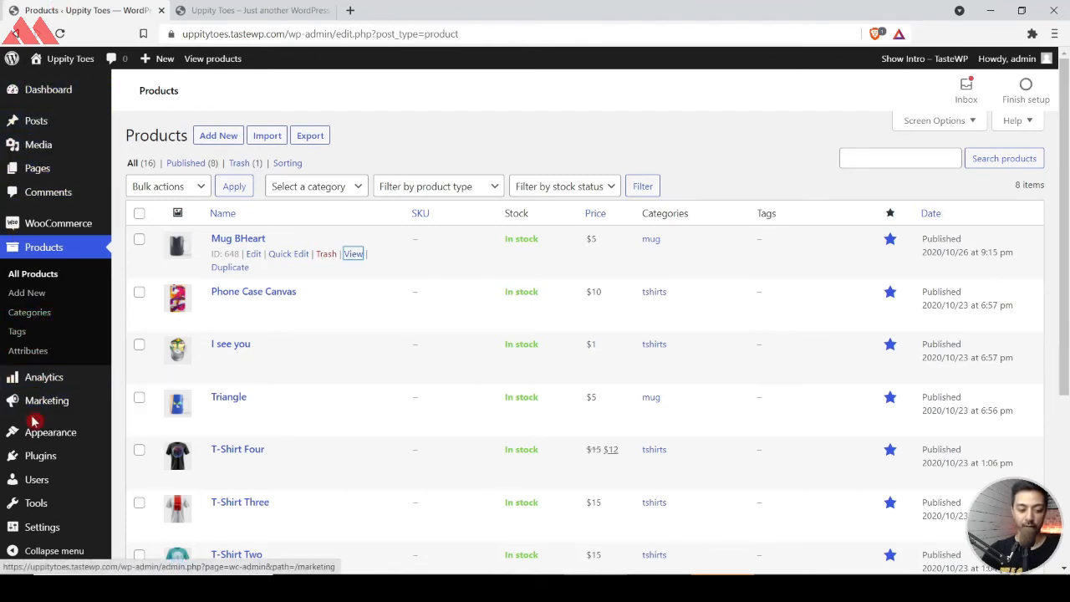
Open the WooCommerce general settings and review the store address and general options.
mouse_move(71, 223)
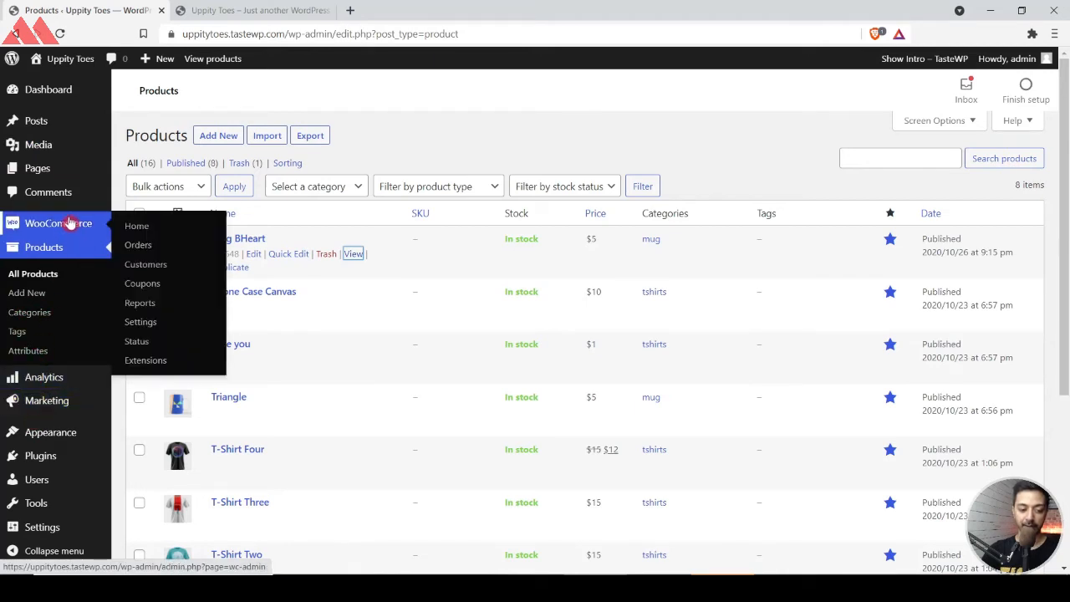
click(143, 330)
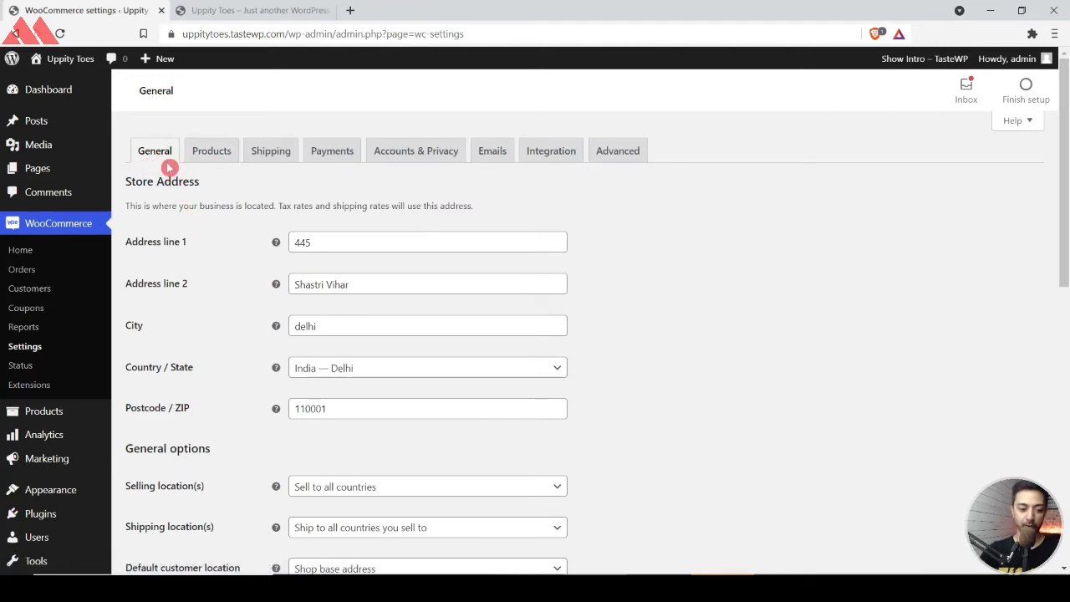
scroll(225, 255, down, 1)
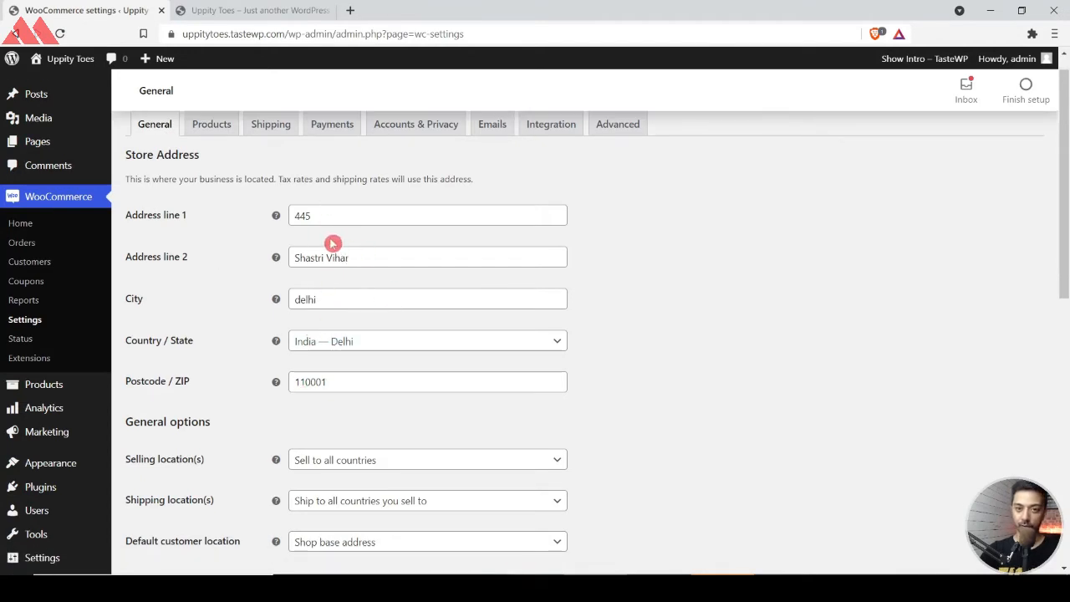
scroll(220, 351, down, 2)
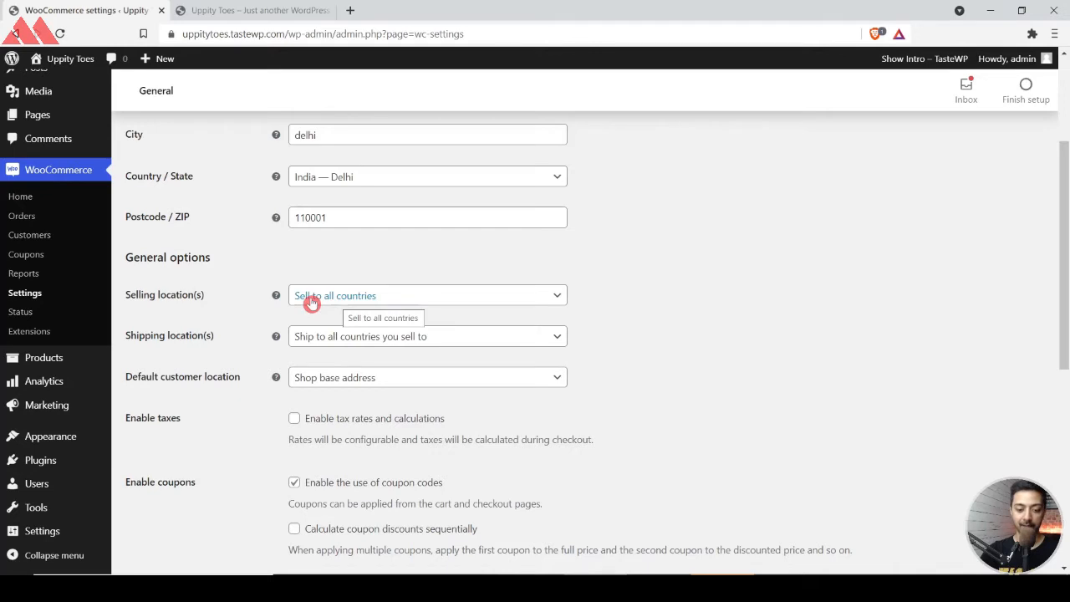
Set the selling locations to Sell to specific countries and add India as the allowed country.
click(359, 297)
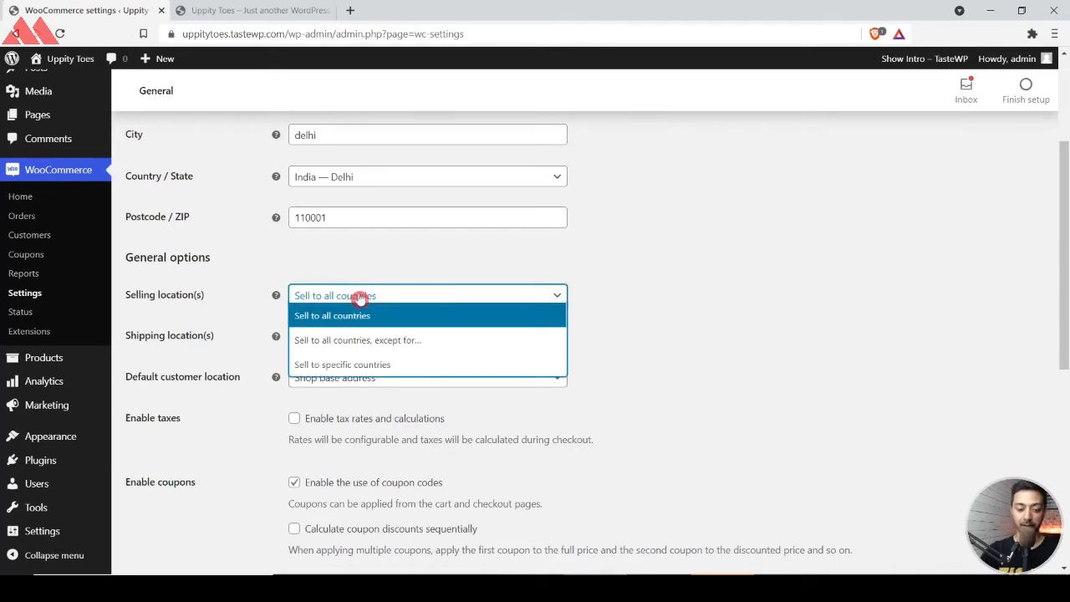
click(350, 366)
click(405, 338)
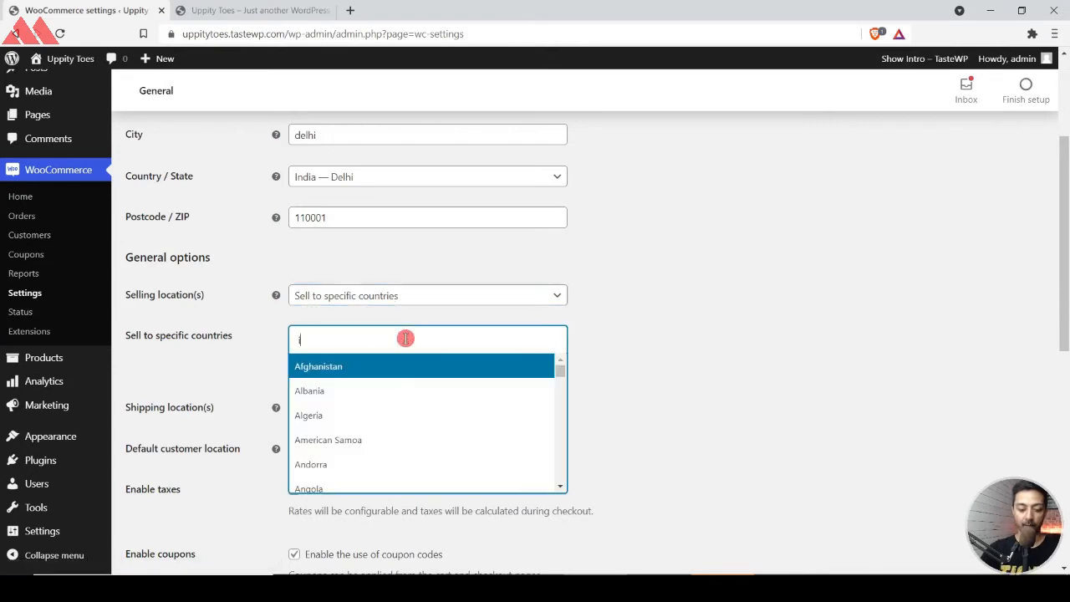
text(indian)
key(ctrl+a)
text(india)
click(318, 390)
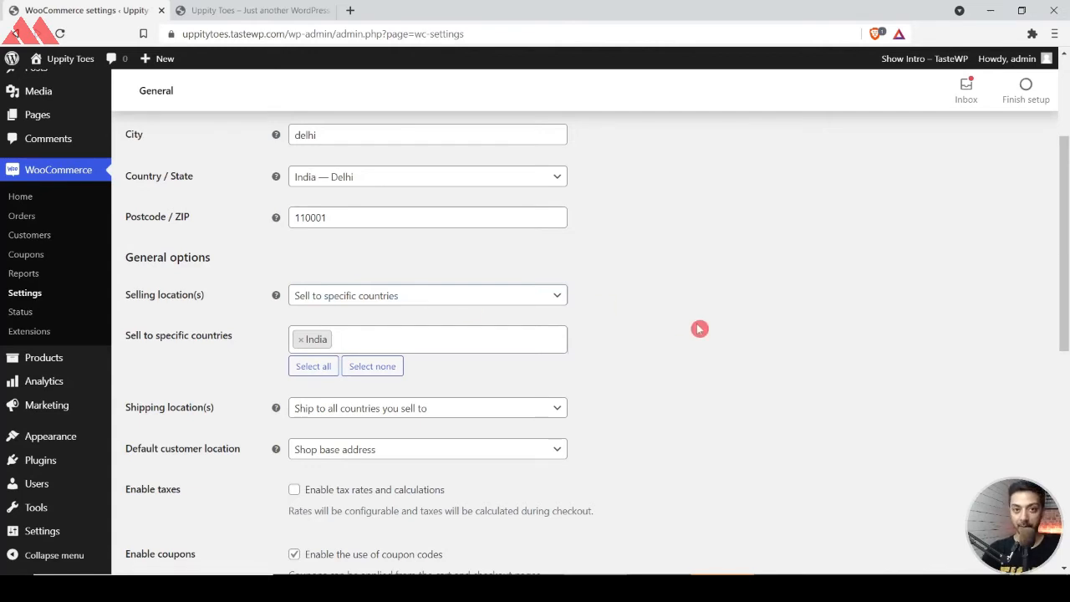
Try adding United States (US) to the specific selling countries and remove it again.
text(unid)
key(BackSpace)
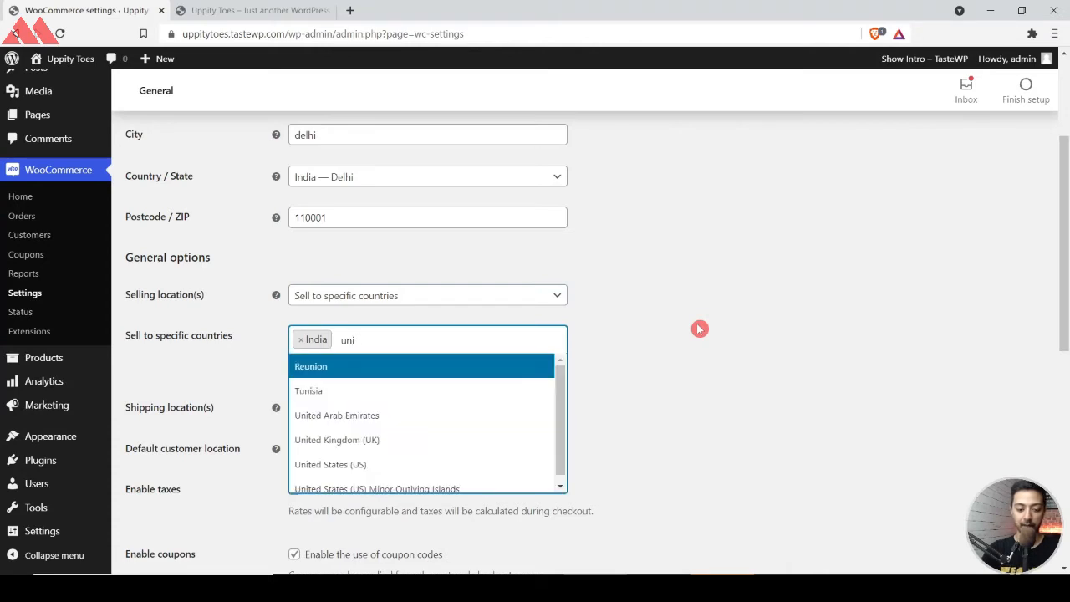
click(395, 464)
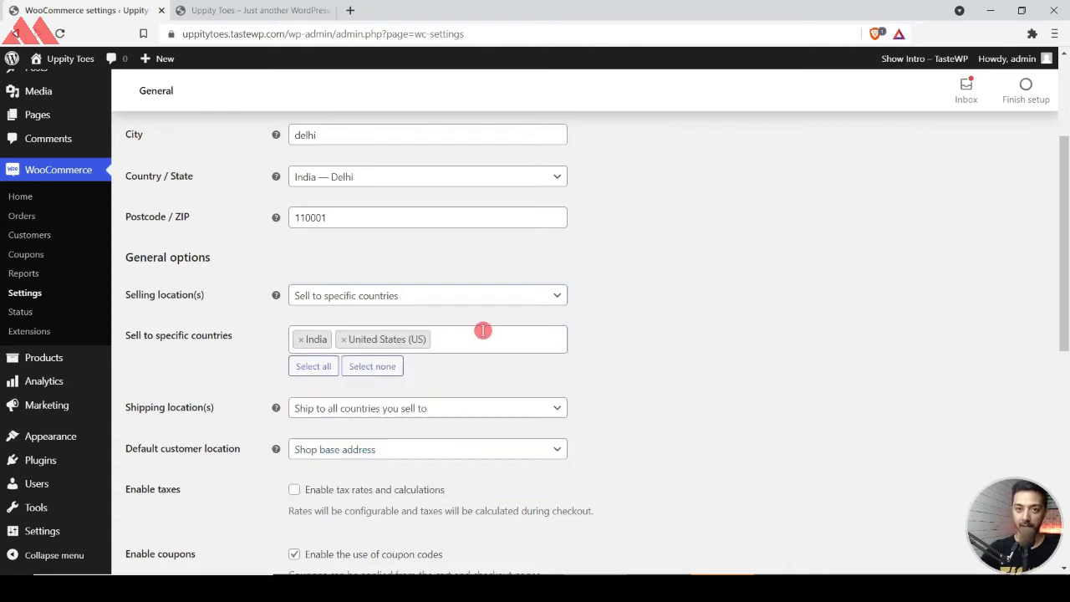
click(346, 343)
click(597, 360)
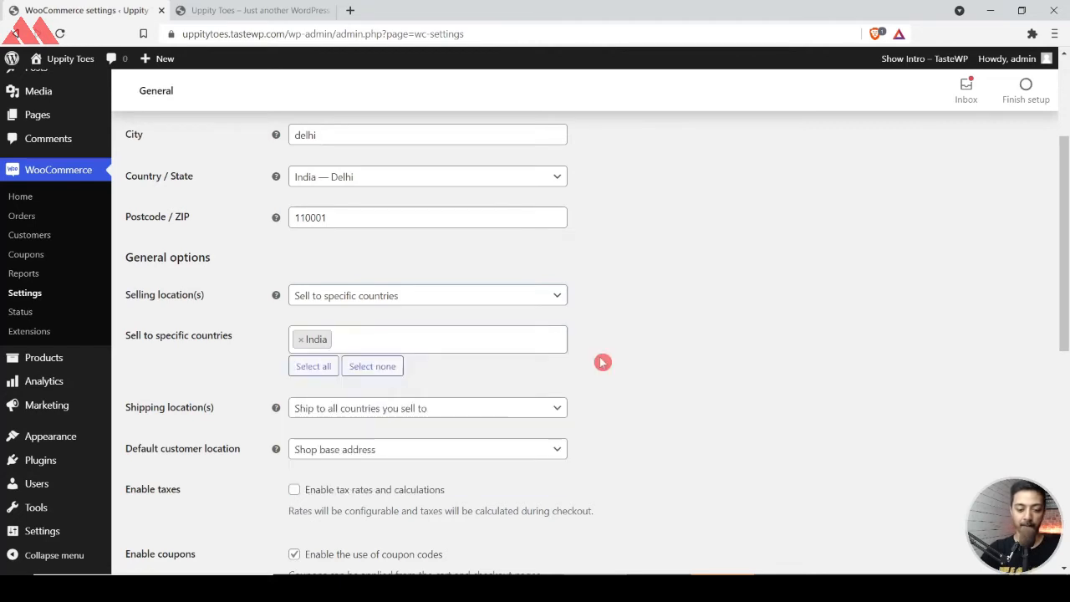
Try Ship to all countries as the shipping location, and switch back to Ship to all countries you sell to.
scroll(597, 360, down, 2)
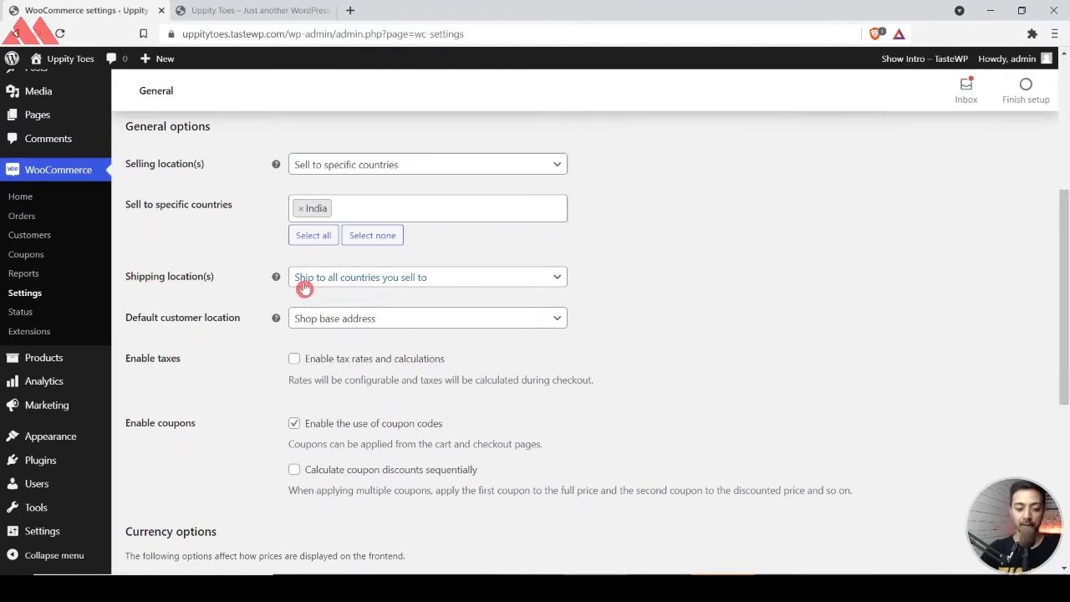
click(451, 280)
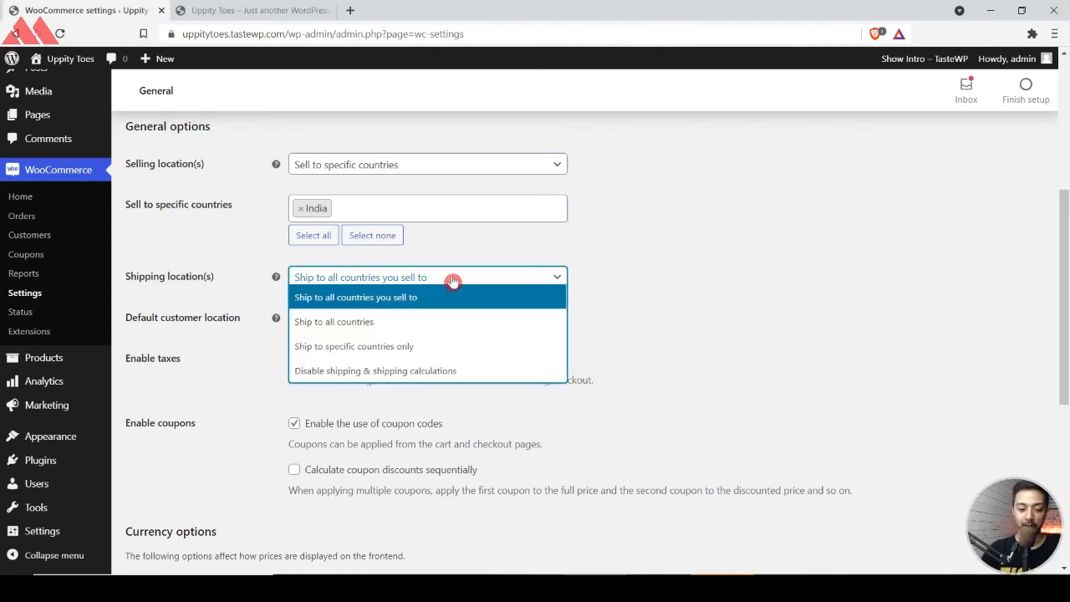
click(387, 323)
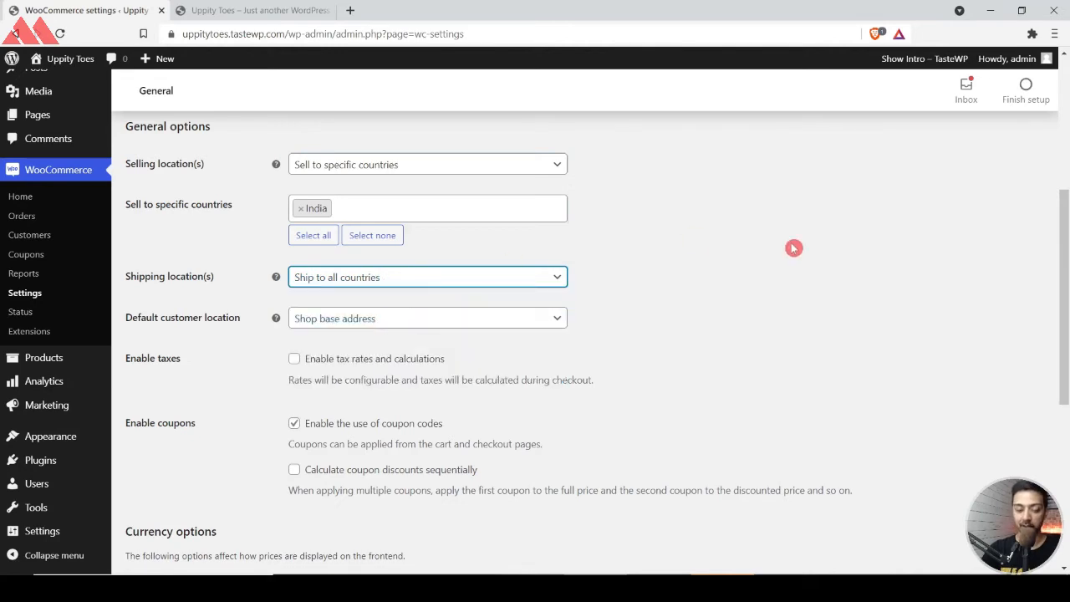
click(501, 279)
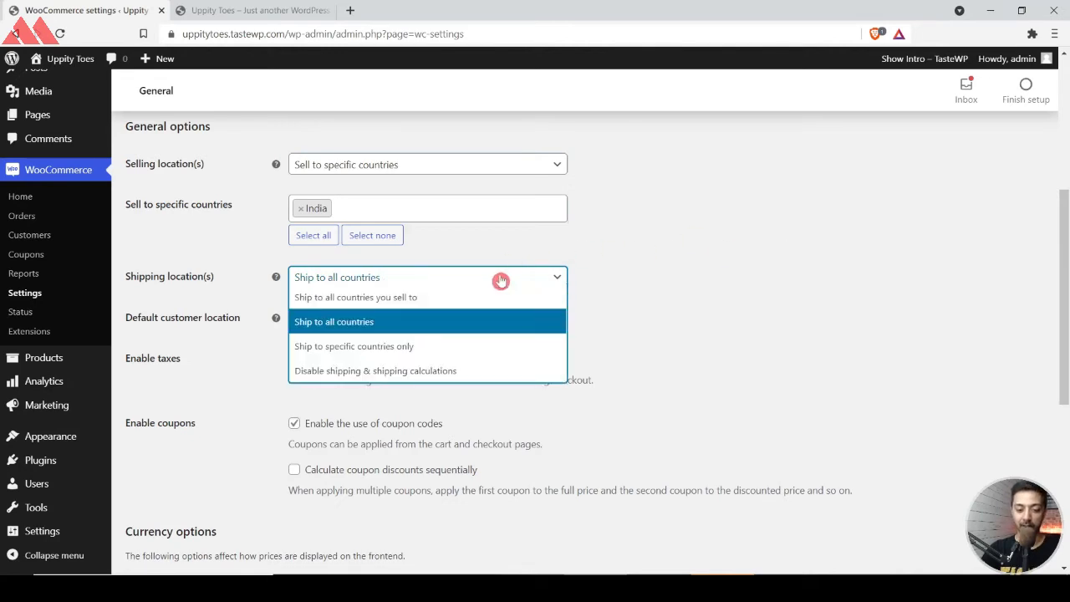
click(447, 303)
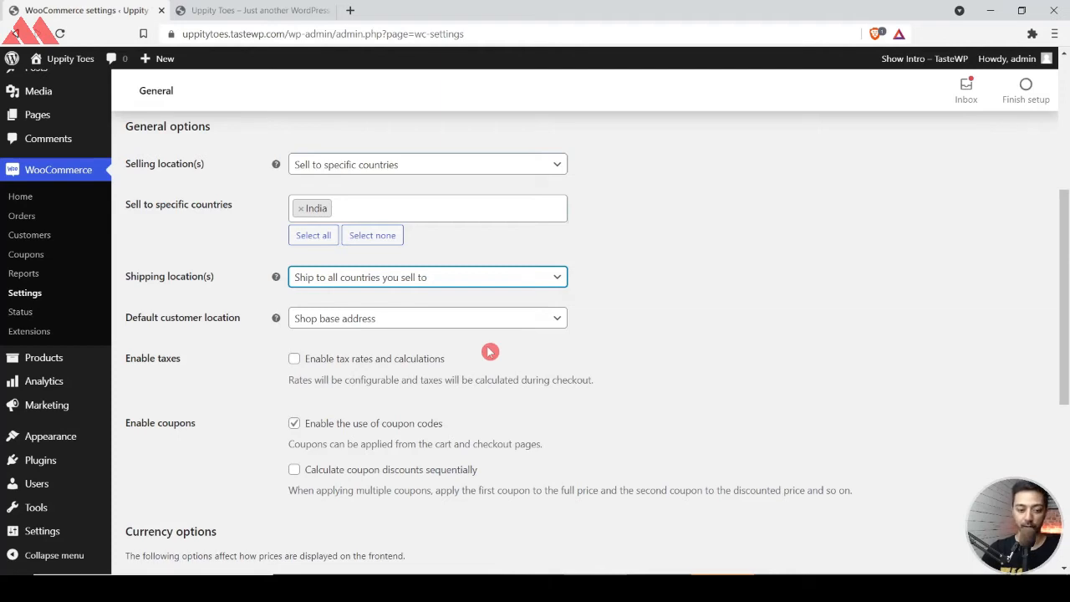
triple_click(132, 357)
click(168, 372)
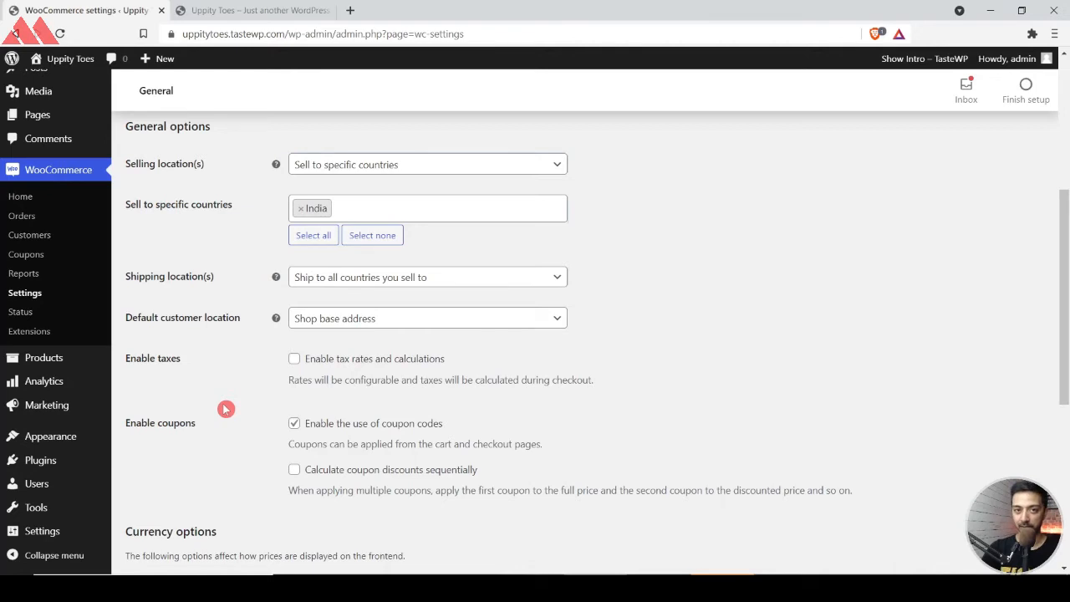
drag(126, 423, 194, 418)
click(193, 418)
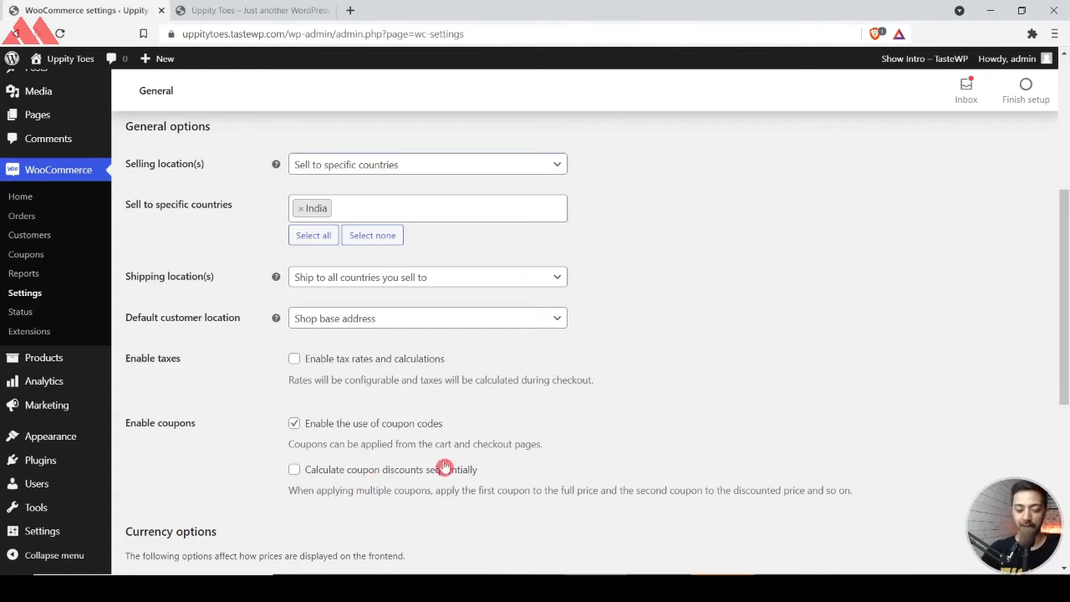
Set the store currency to Indian rupee (₹) in the currency options.
scroll(643, 414, down, 3)
scroll(585, 401, up, 1)
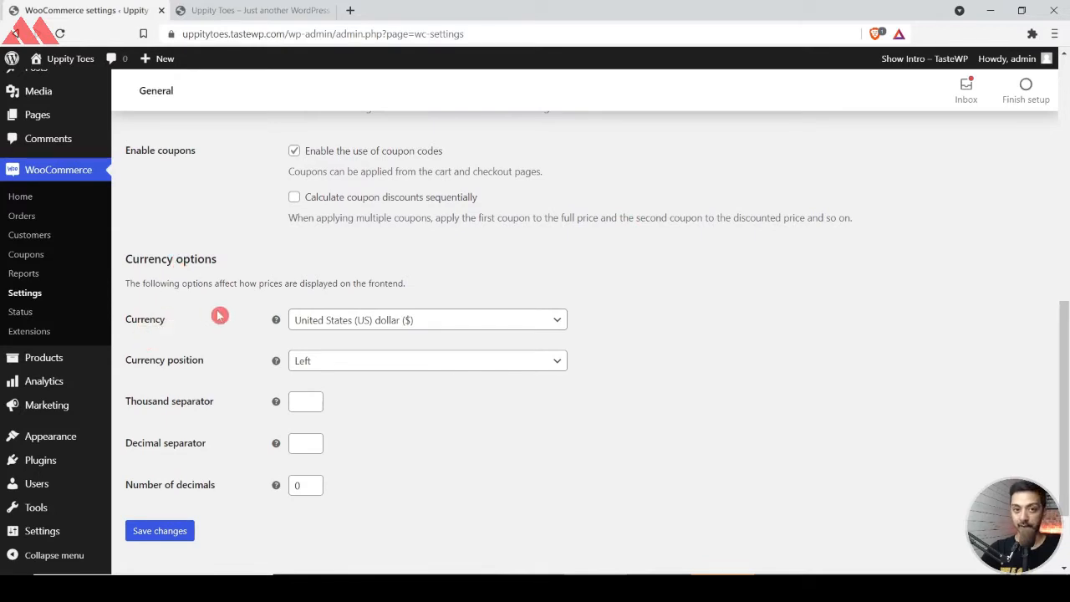
click(333, 322)
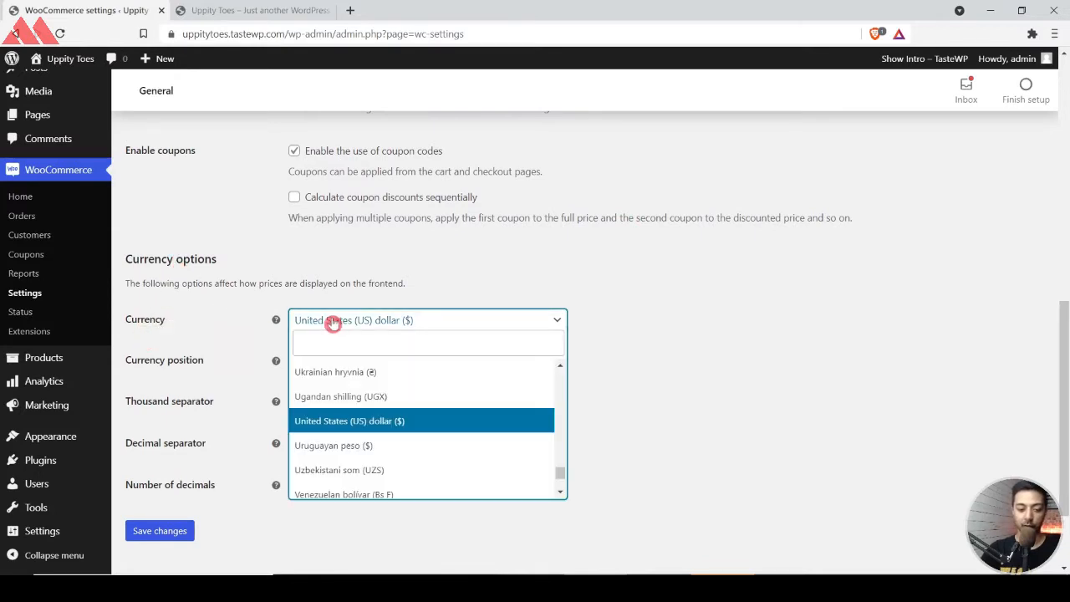
click(325, 341)
text(indian)
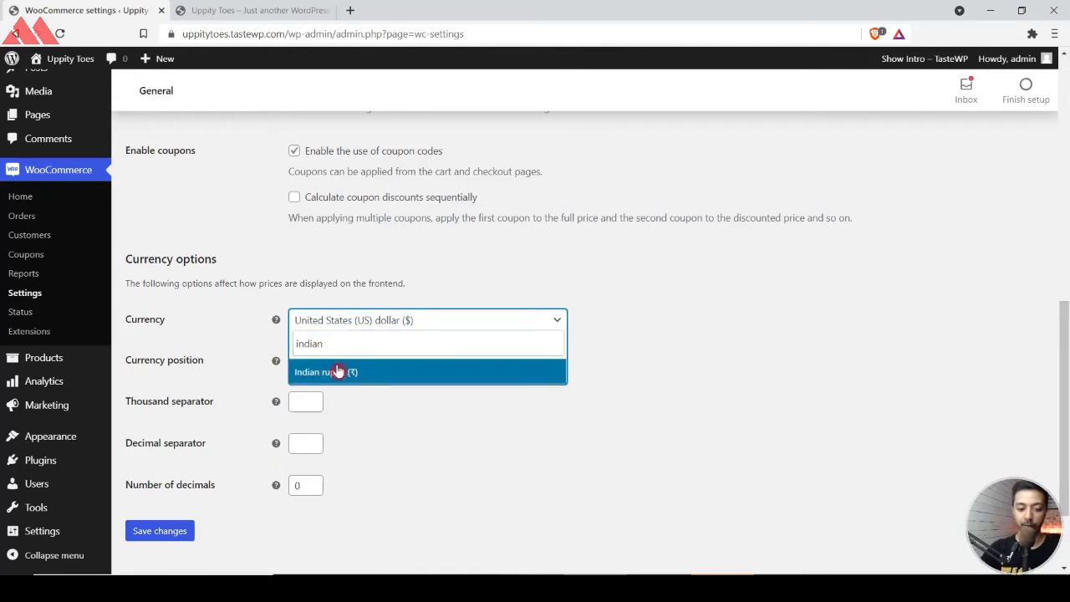
click(336, 371)
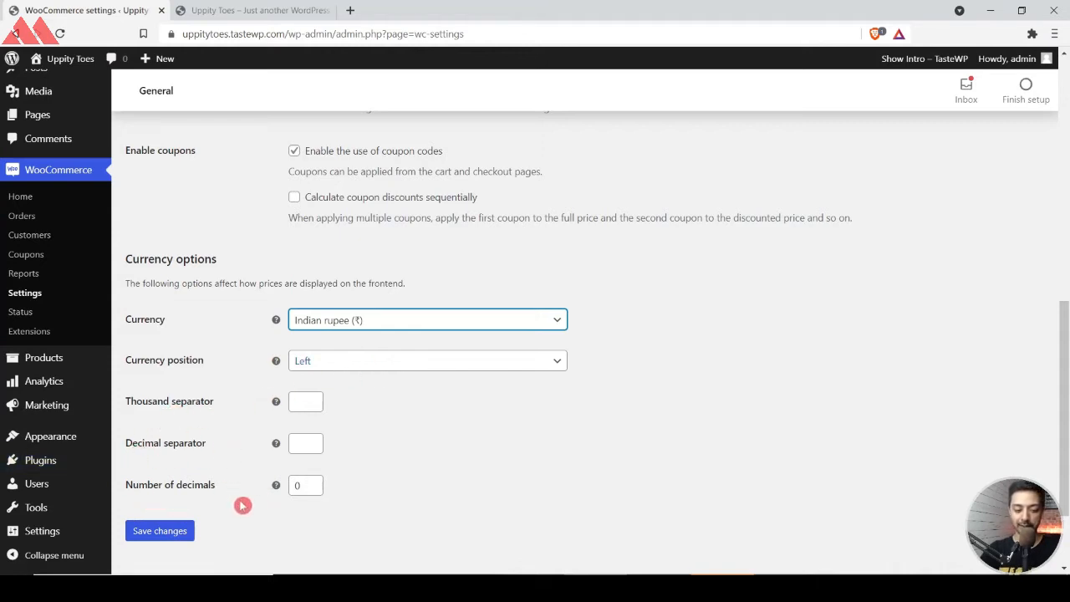
Save the general WooCommerce settings and open the product settings.
click(155, 537)
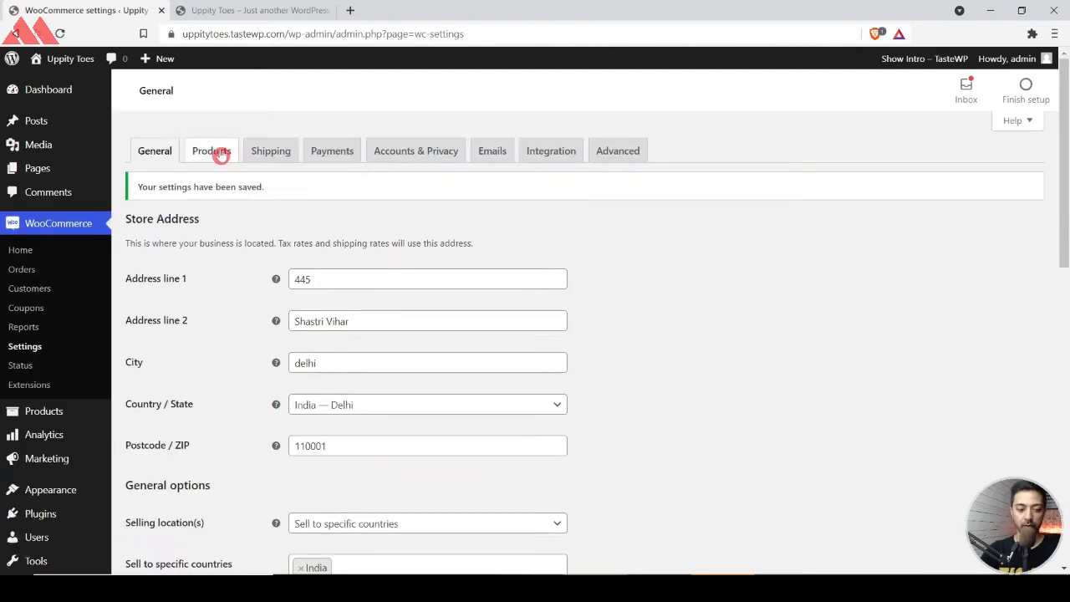
click(218, 152)
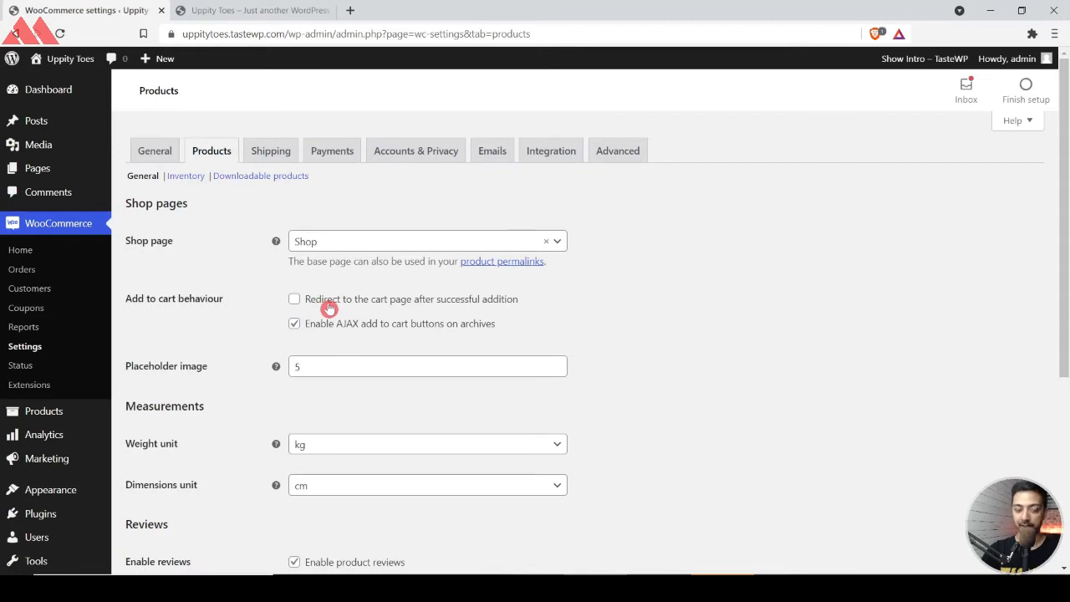
Review the shop page choices and the weight and dimensions unit options in the product settings.
click(366, 250)
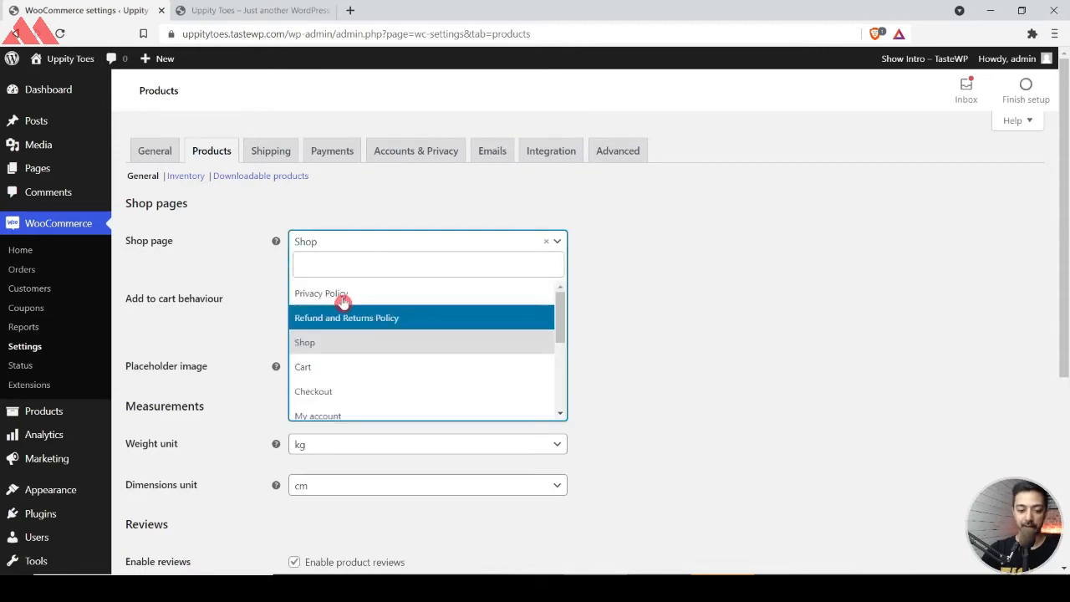
click(232, 292)
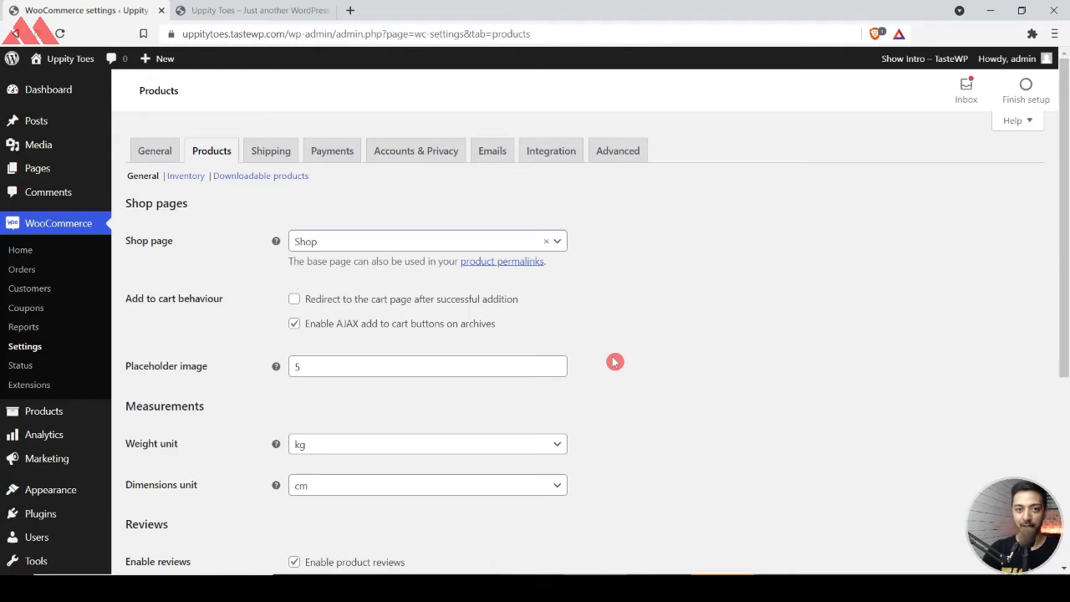
scroll(614, 361, down, 1)
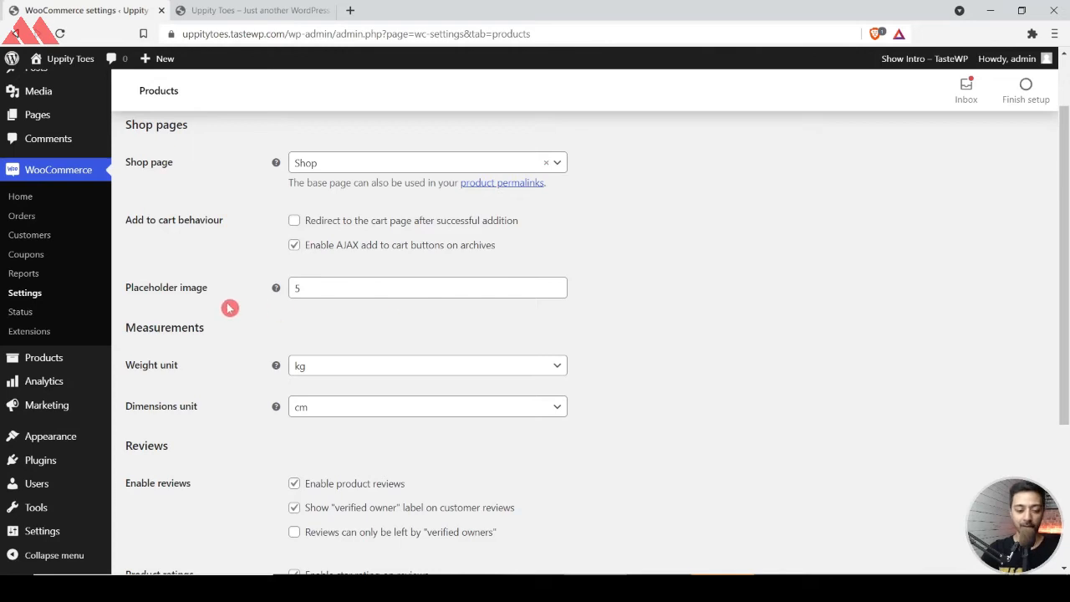
double_click(143, 327)
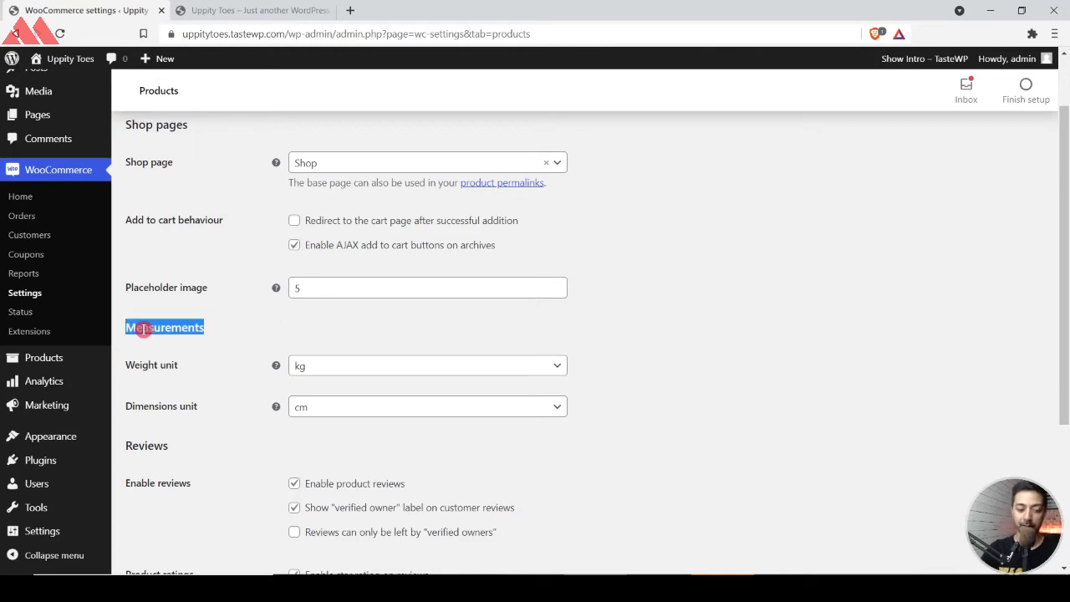
click(149, 365)
triple_click(141, 373)
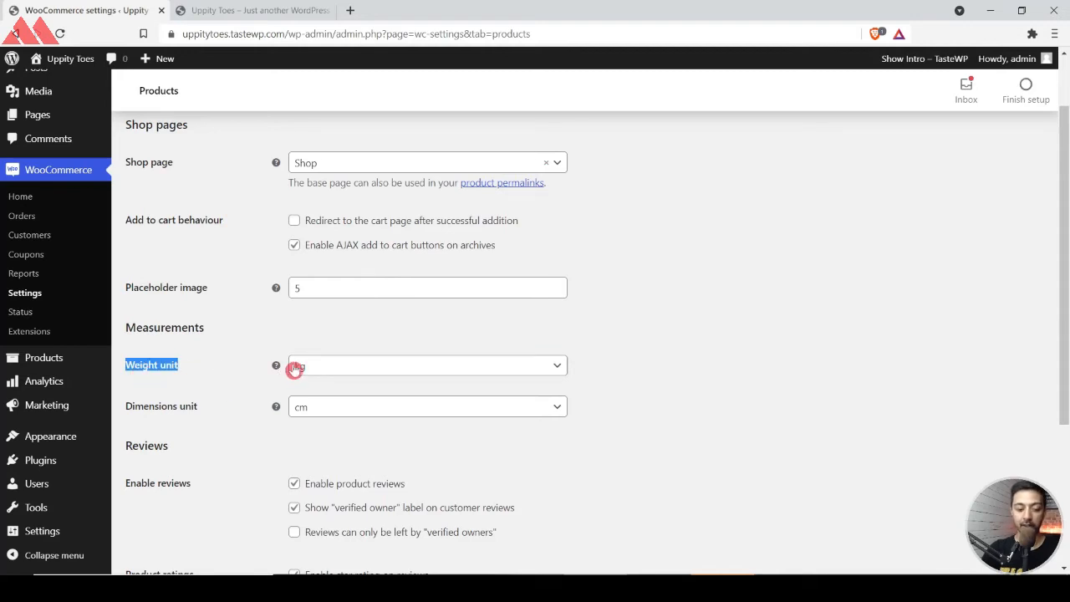
click(330, 370)
click(330, 371)
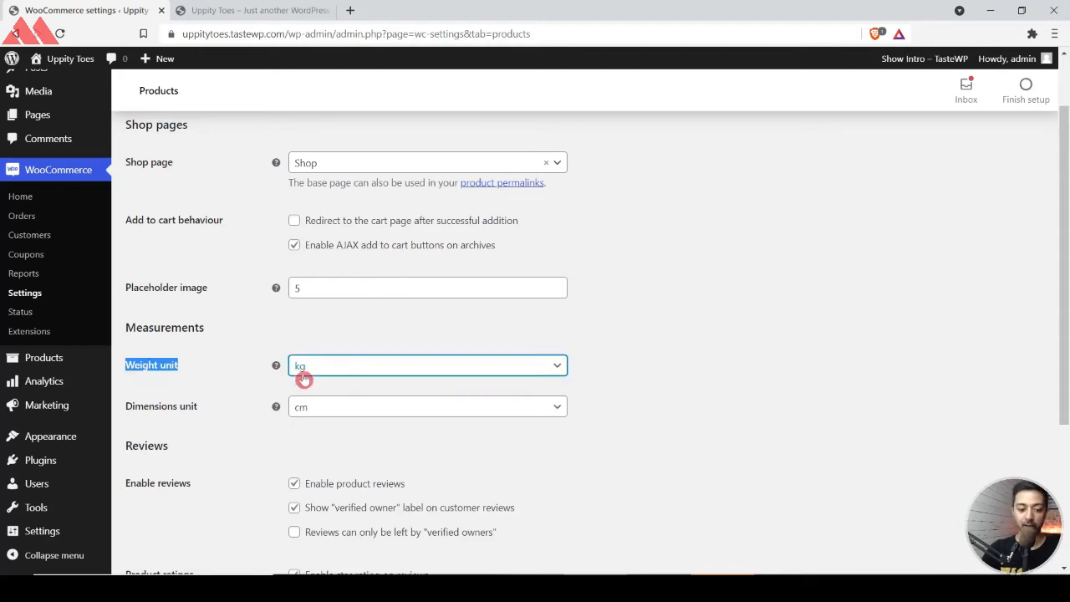
double_click(167, 413)
triple_click(170, 414)
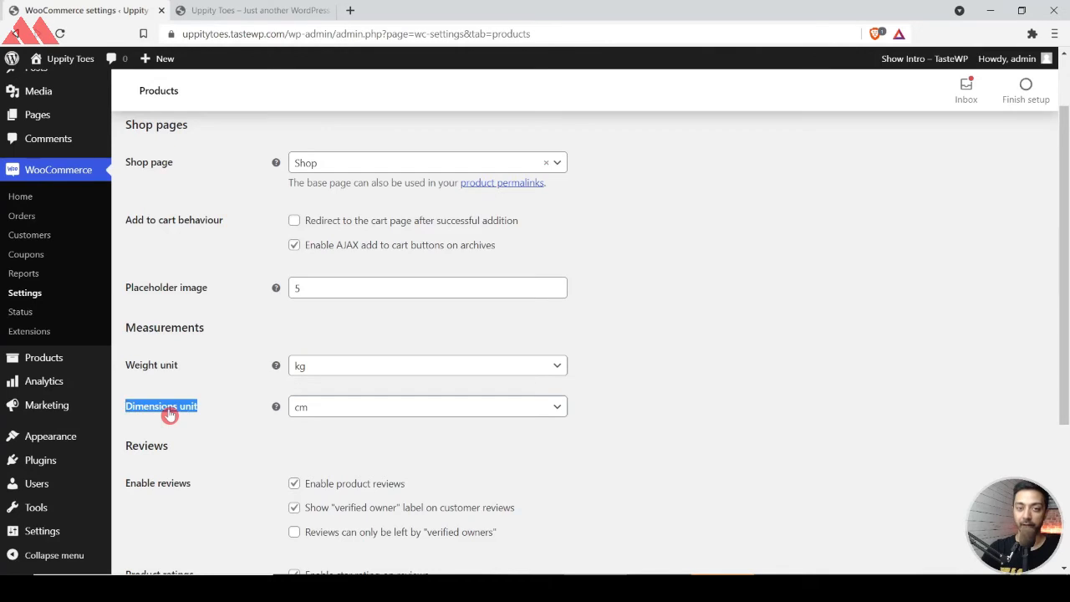
click(321, 409)
click(186, 411)
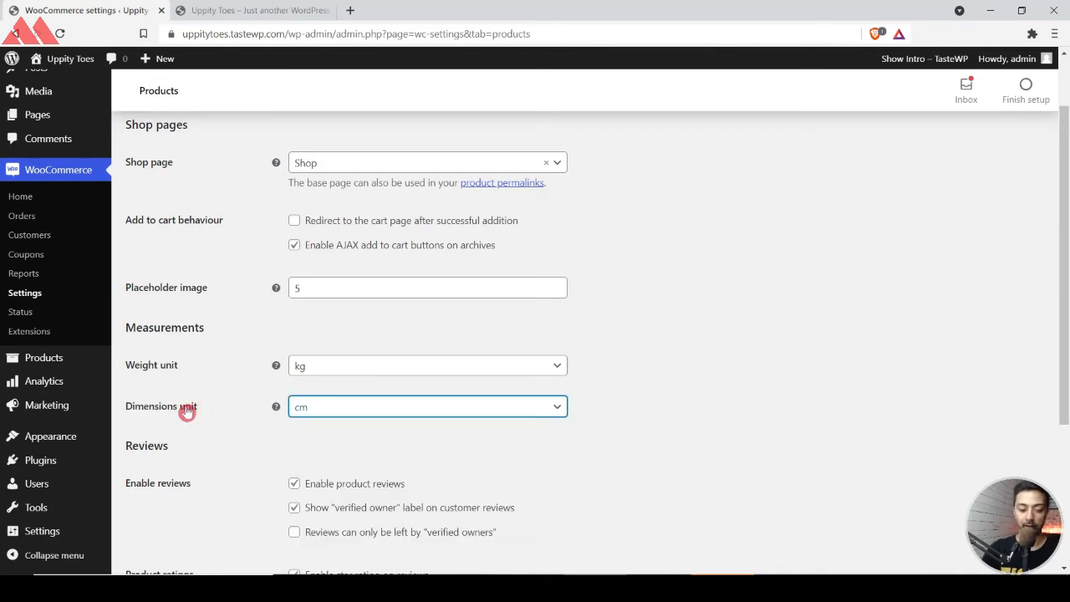
Restrict product reviews to "verified owners" and save the product settings.
scroll(153, 315, down, 2)
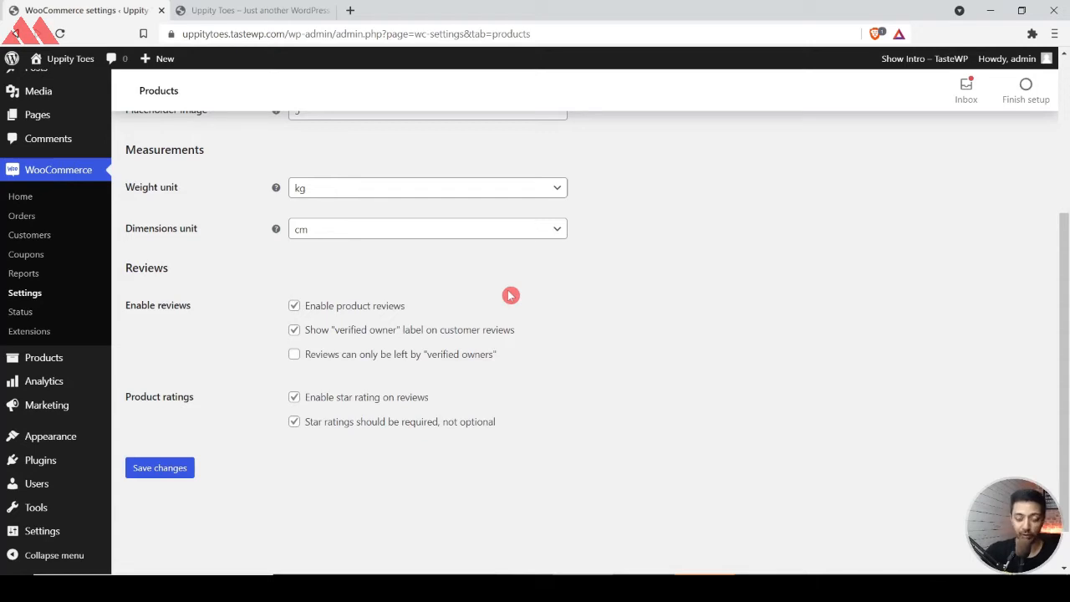
click(295, 355)
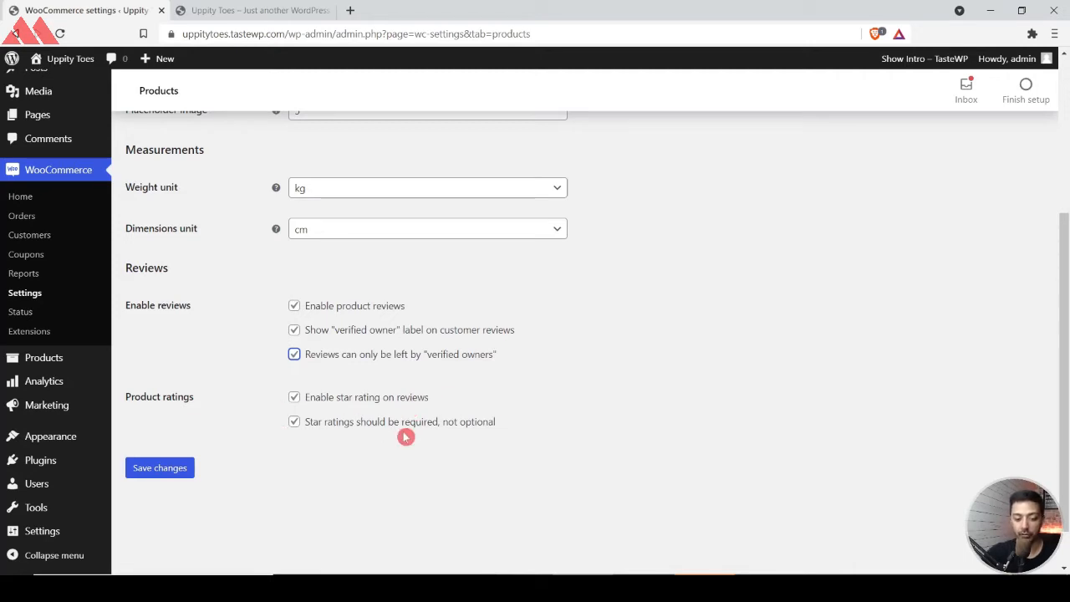
click(159, 468)
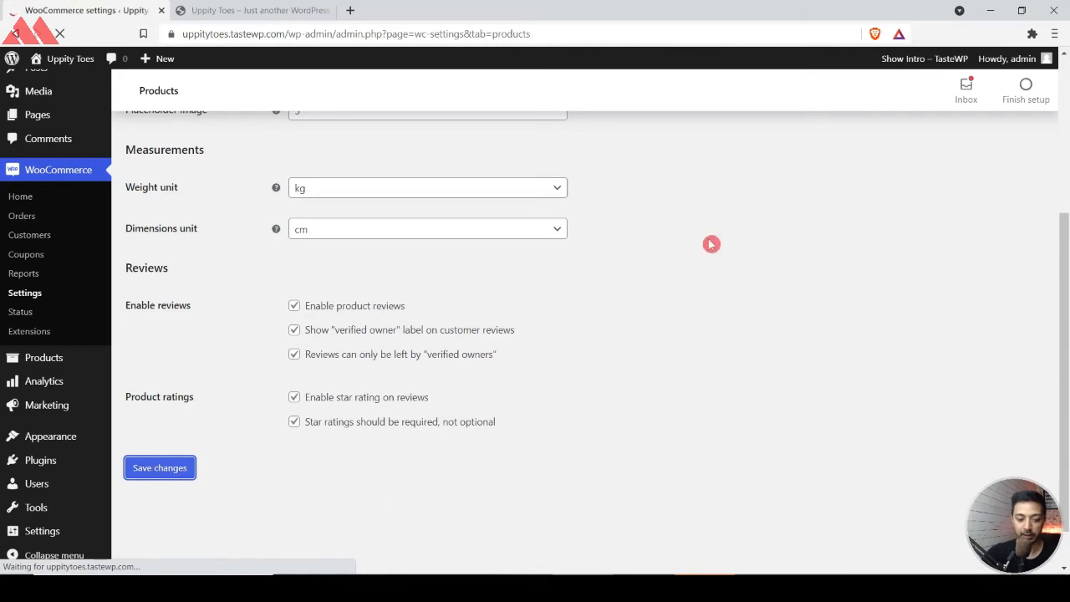
Look through the shipping, payments, accounts and privacy, emails, integration and advanced WooCommerce settings.
click(270, 151)
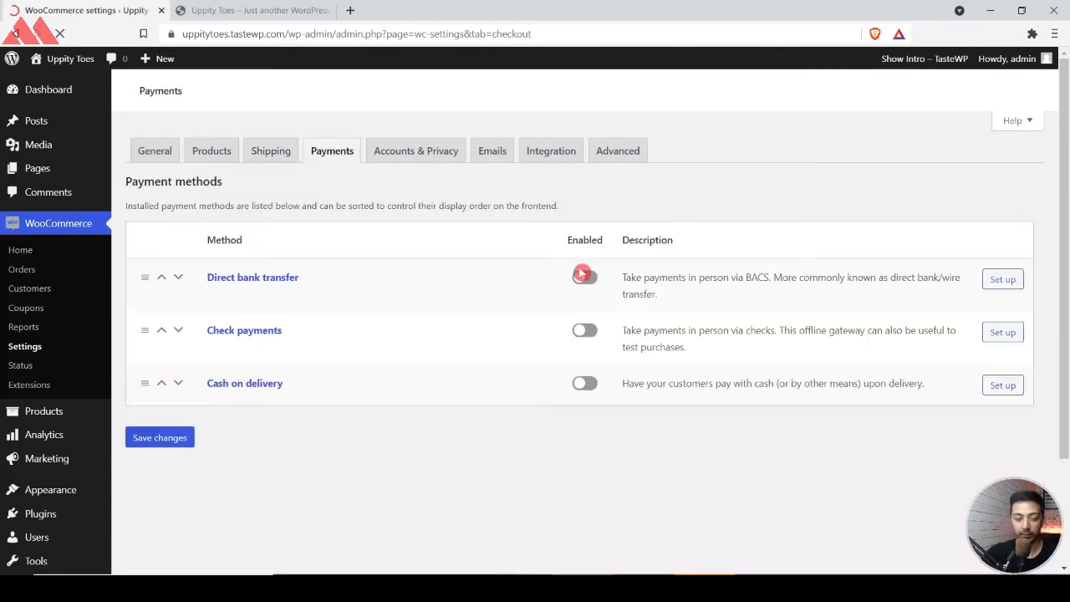
click(583, 276)
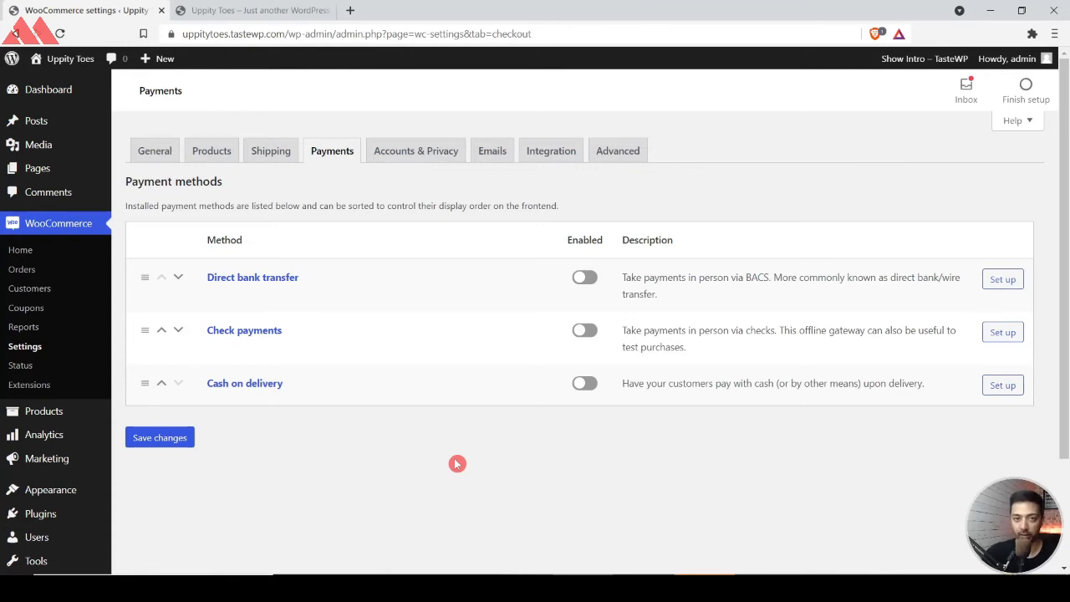
click(435, 152)
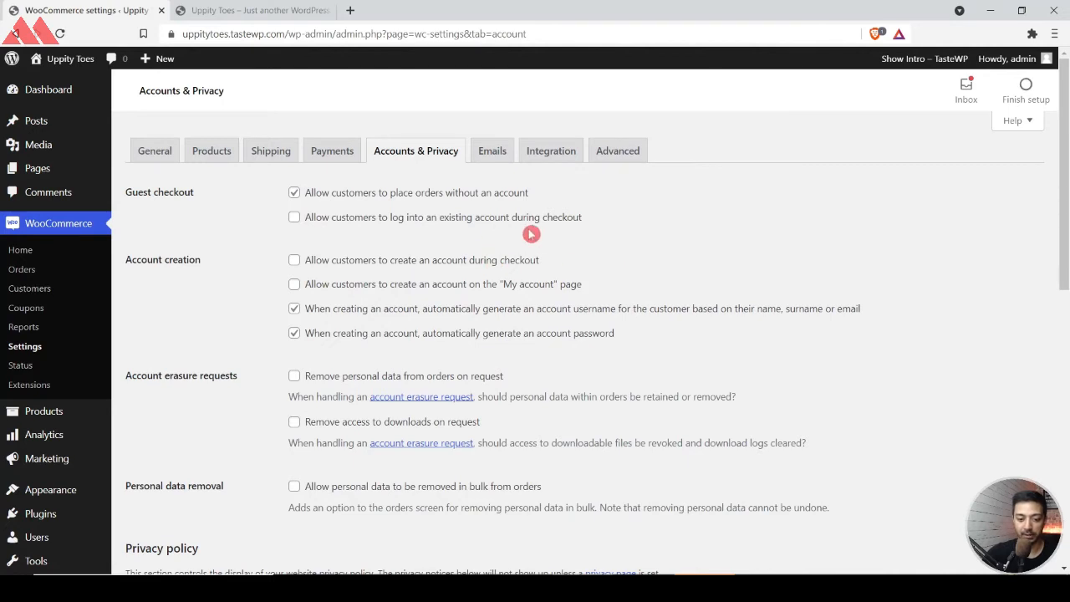
click(486, 151)
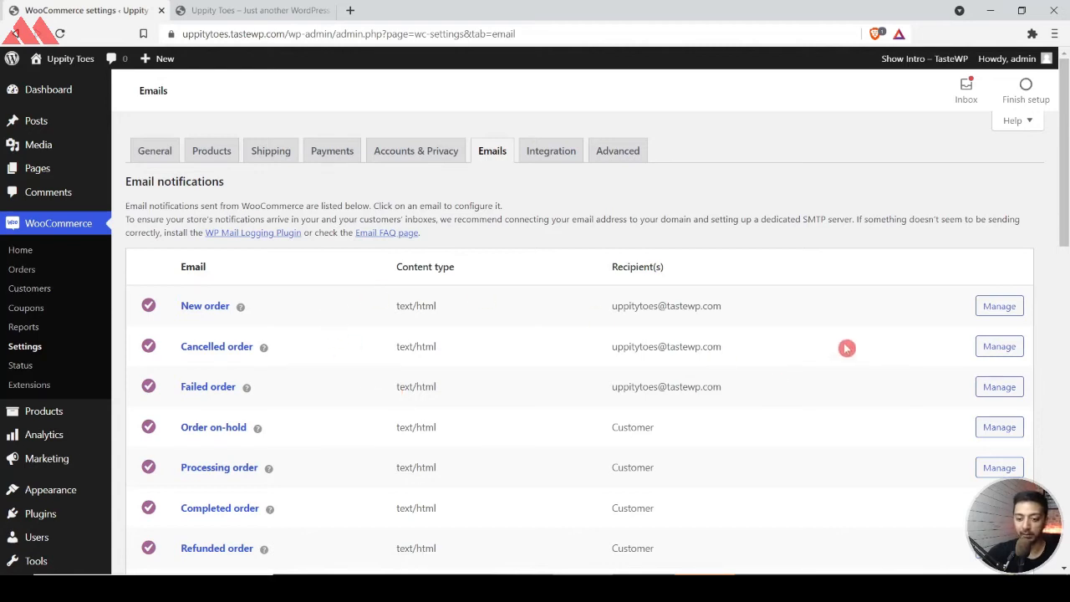
click(554, 154)
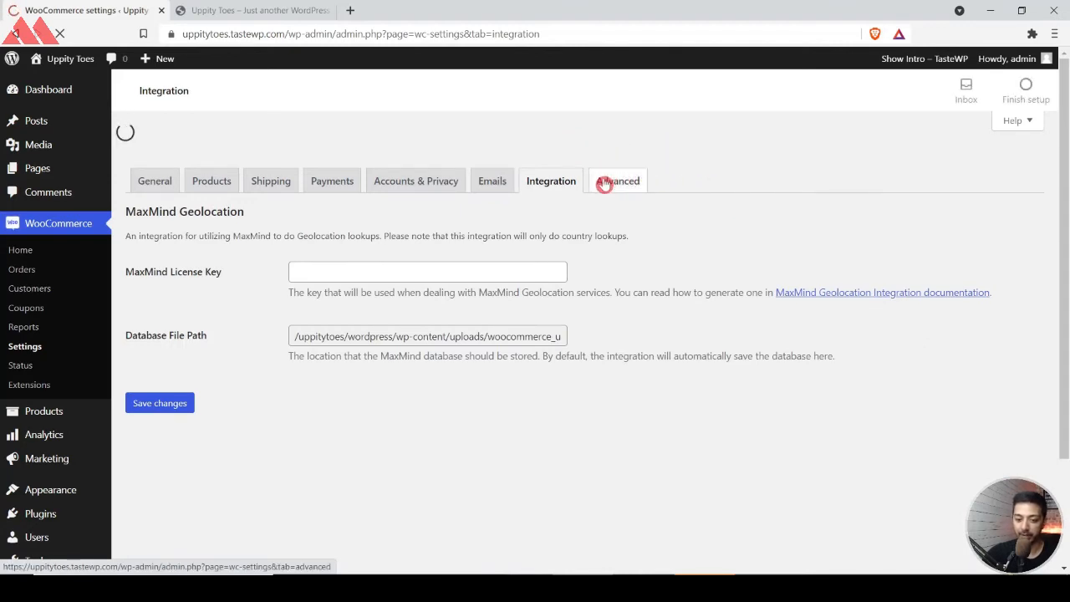
click(627, 152)
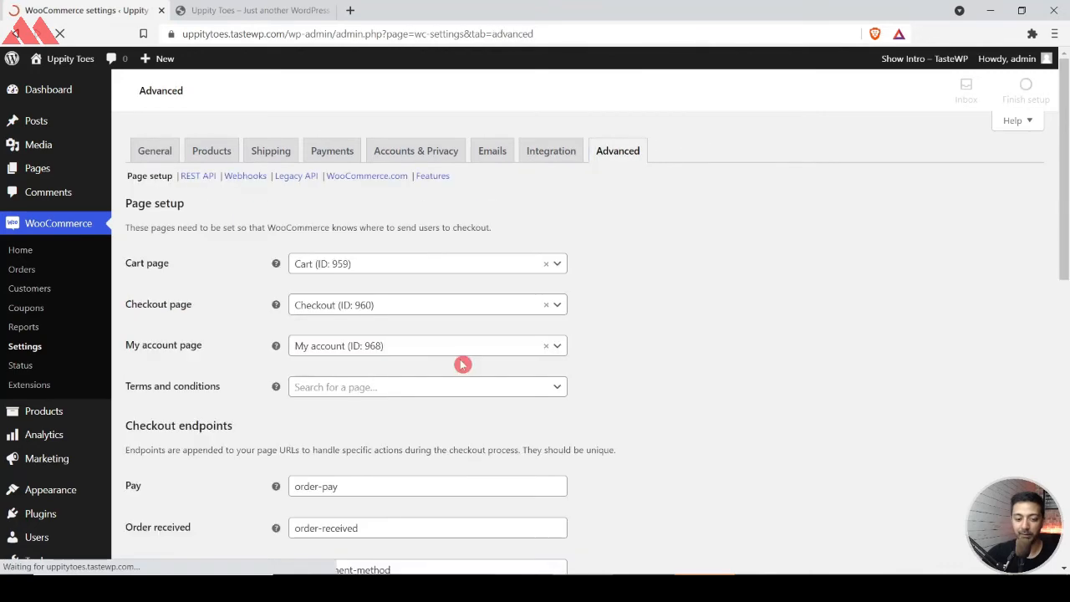
scroll(462, 365, down, 2)
scroll(462, 365, down, 4)
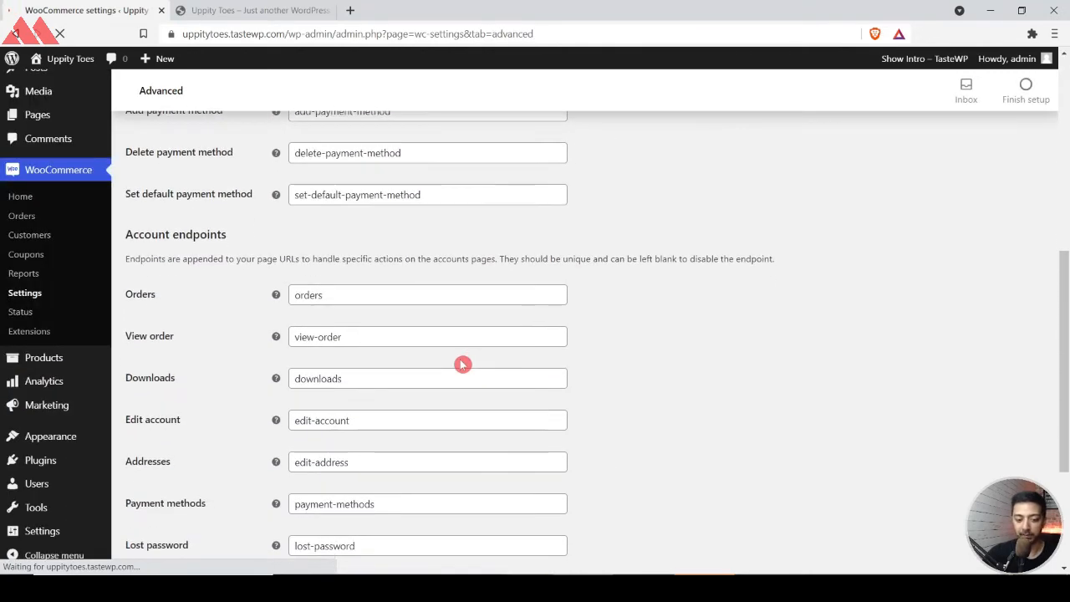
scroll(462, 365, down, 3)
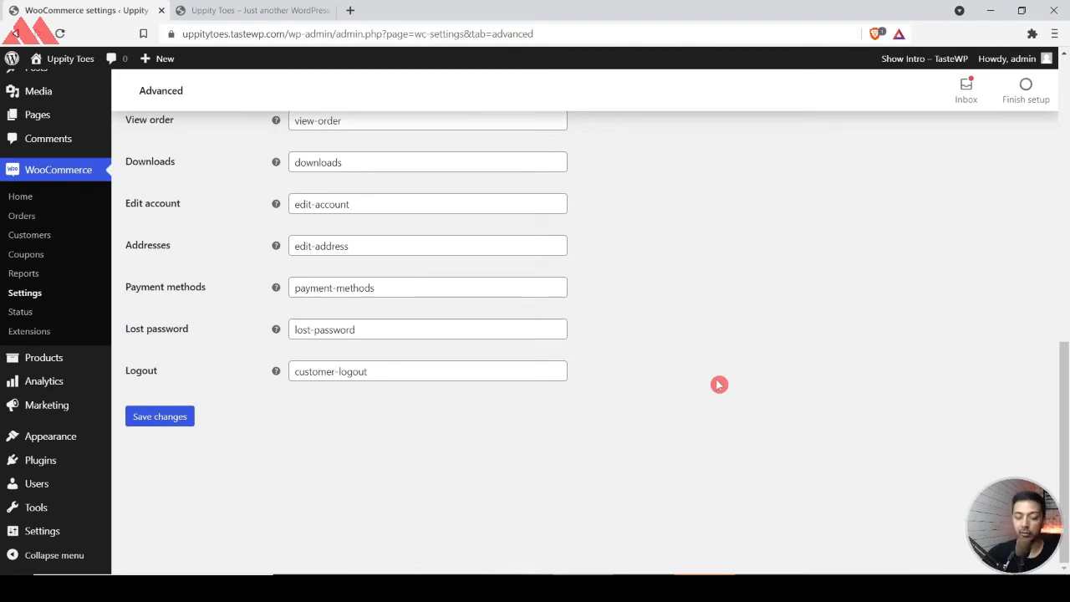
View the T-Shirt Two product page from the storefront's featured products and examine its price, description and cart options.
mouse_move(39, 364)
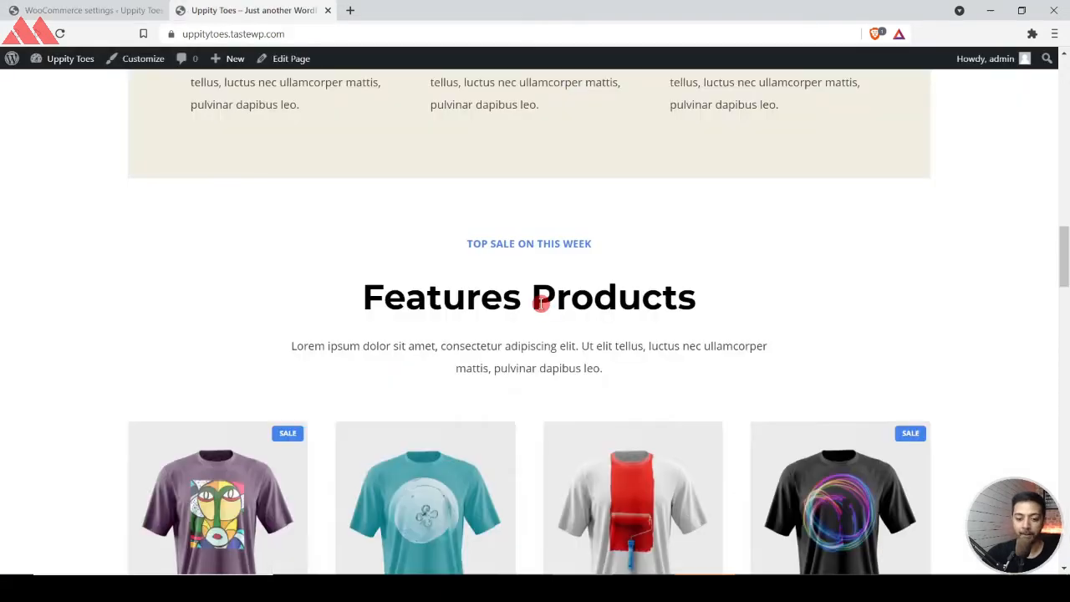
scroll(537, 303, down, 5)
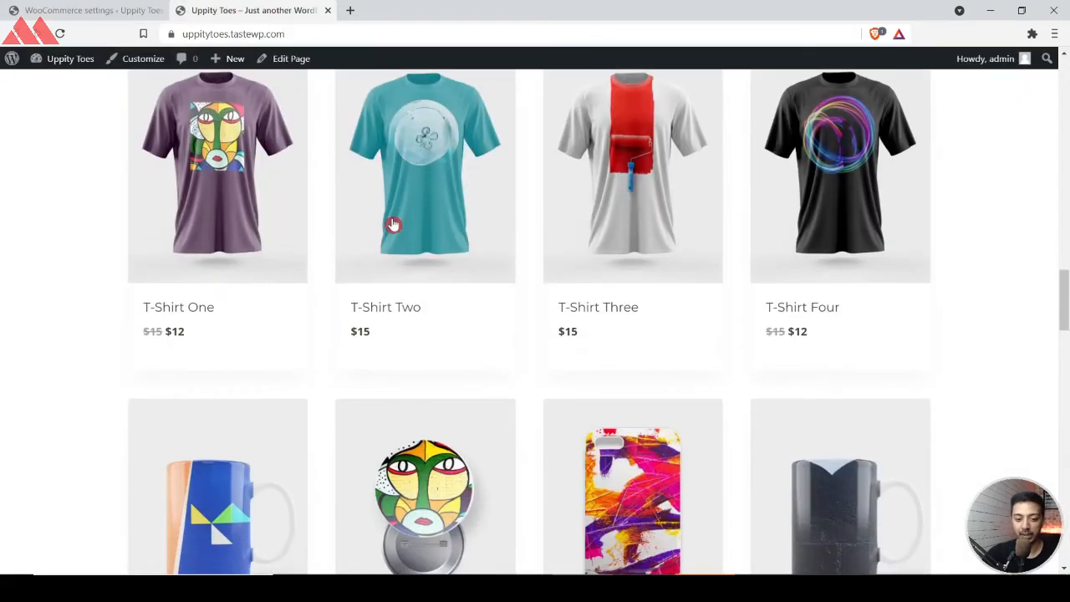
click(373, 181)
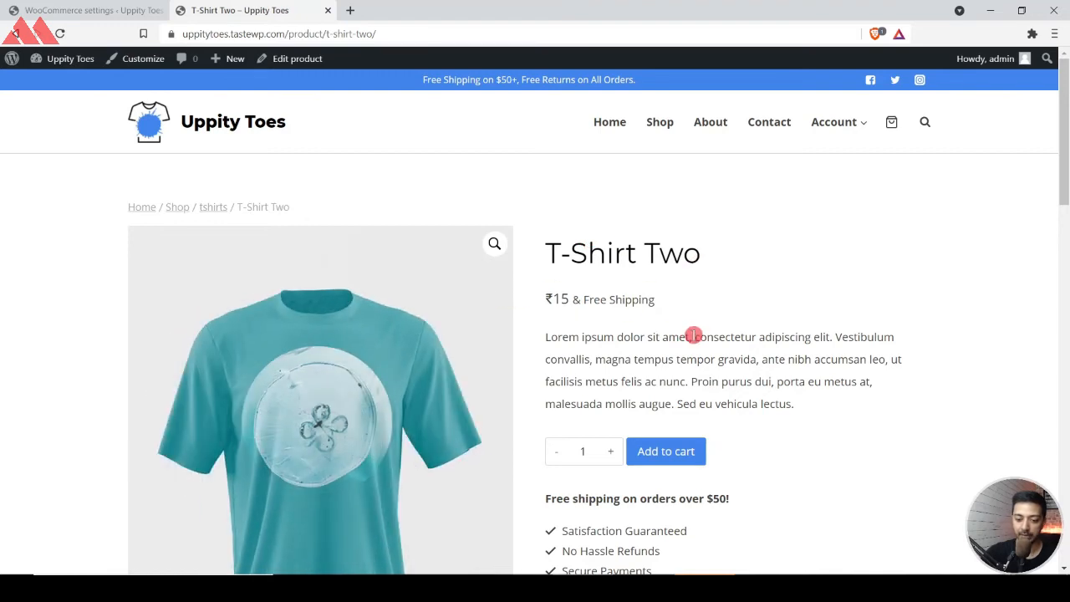
scroll(693, 334, down, 2)
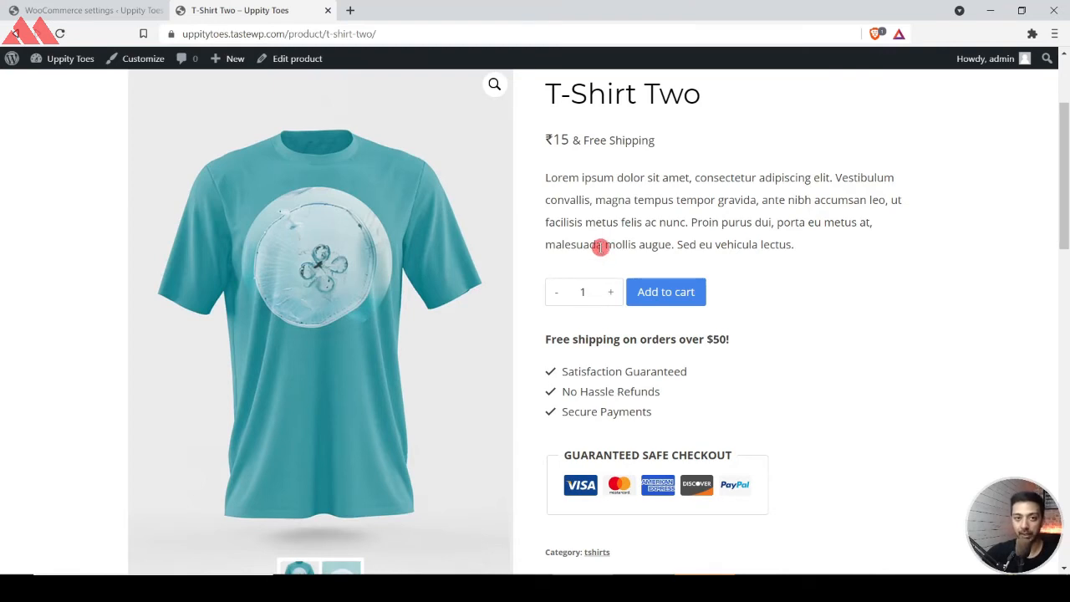
Compare the admin product list with the category shown in the T-Shirt Two page's breadcrumb.
key(ctrl+shift+Tab)
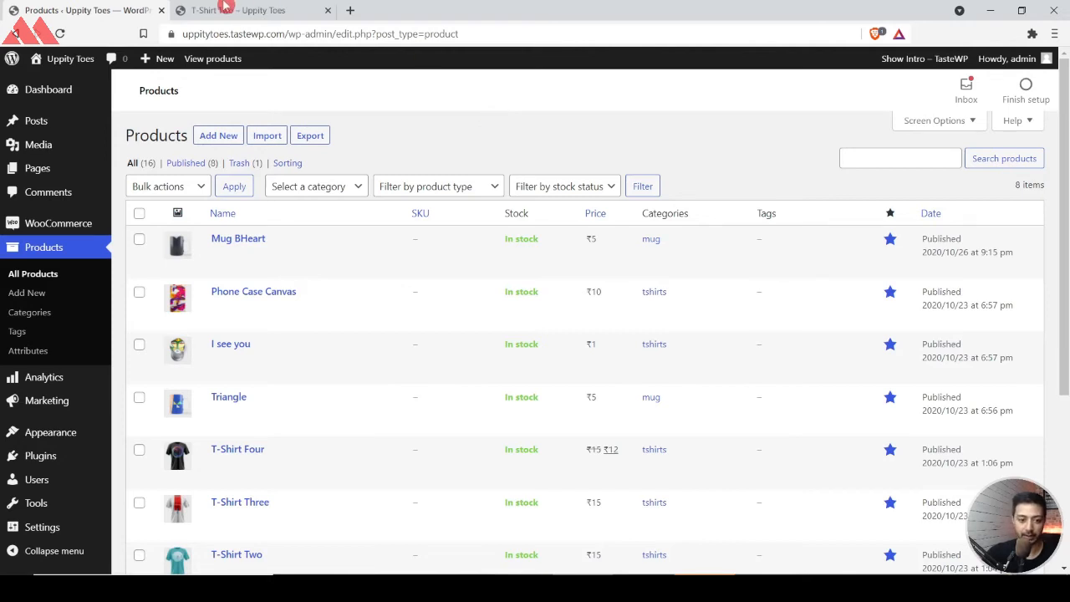
key(ctrl+Tab)
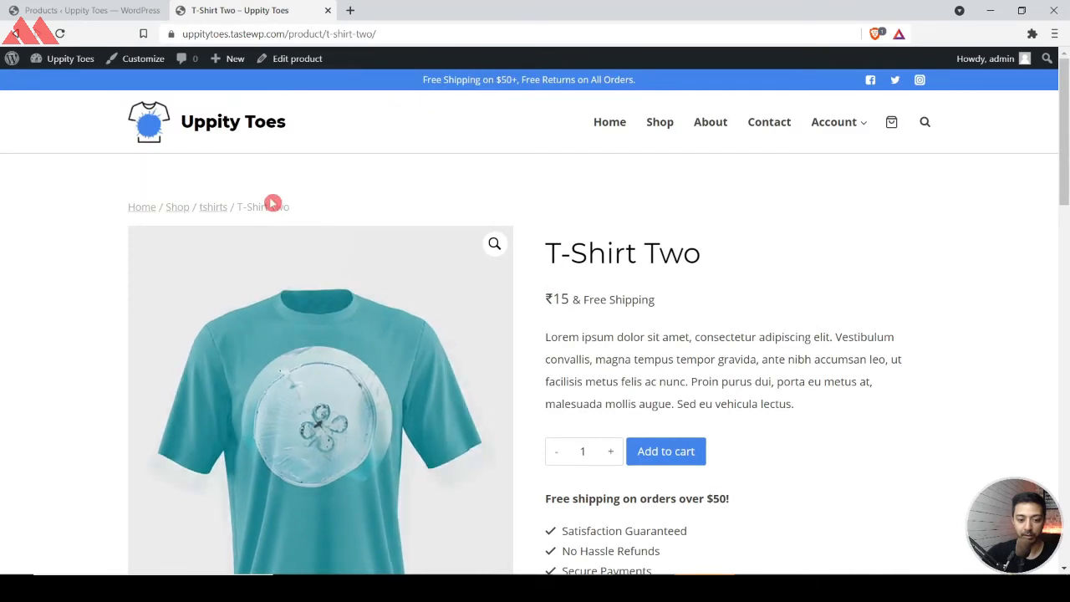
double_click(207, 210)
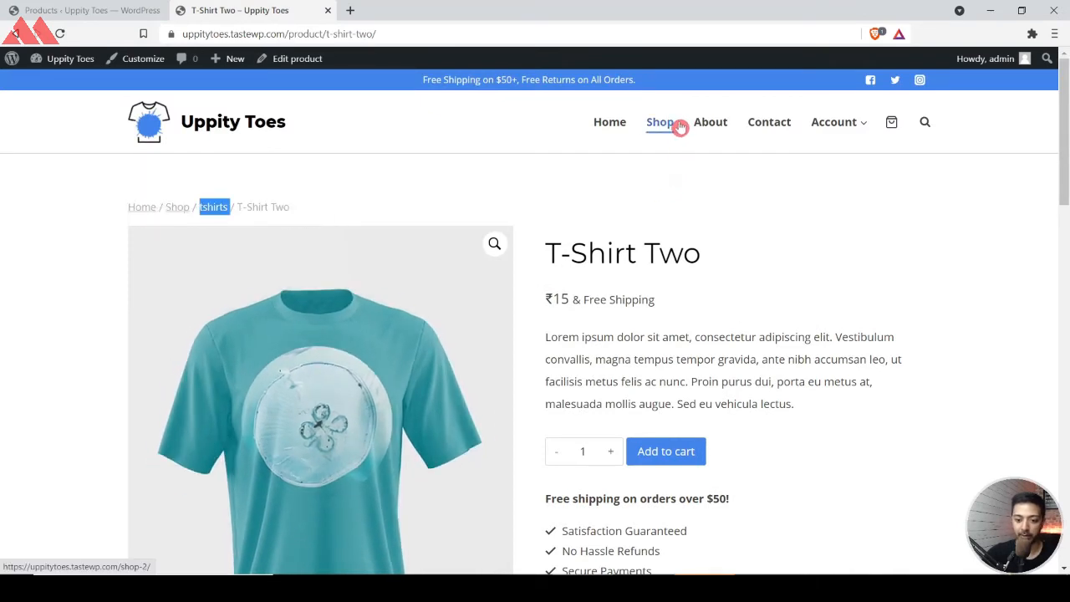
key(ctrl+shift+Tab)
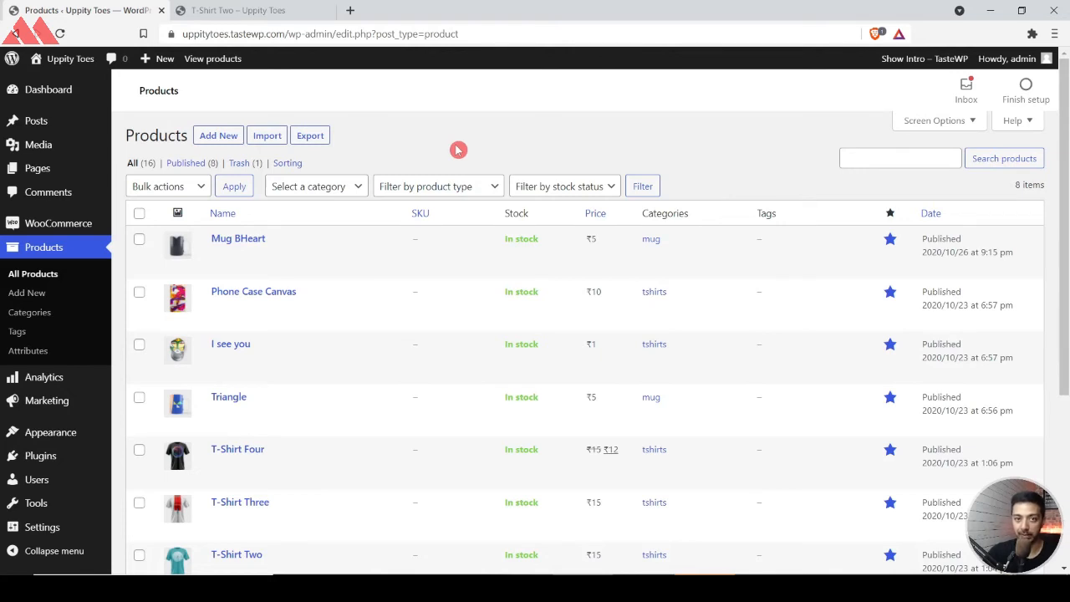
Add a product category named Pop Socket with the slug popsocket.
click(48, 315)
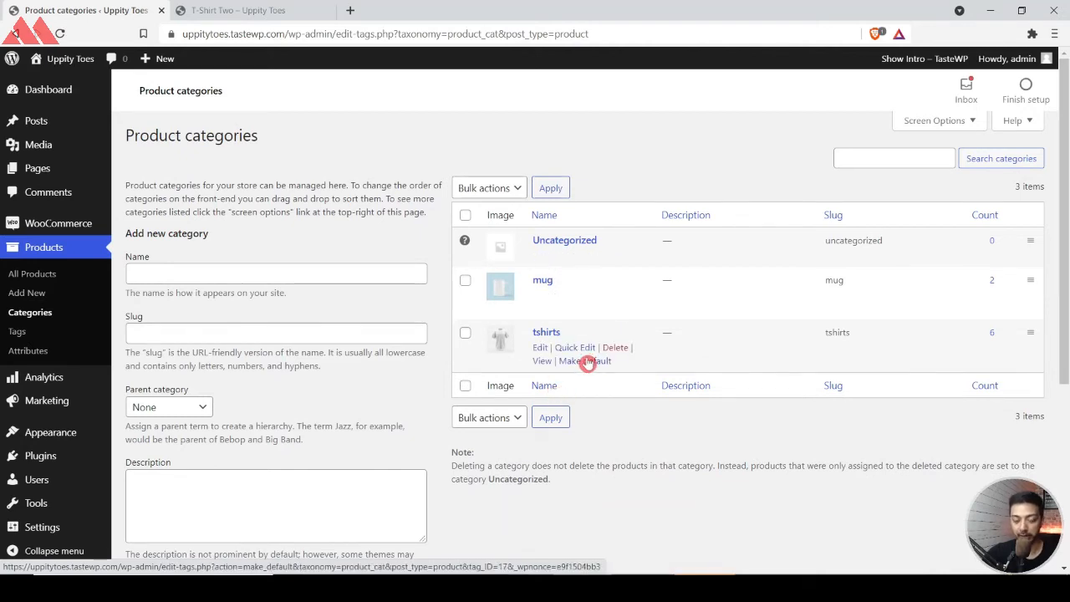
click(360, 277)
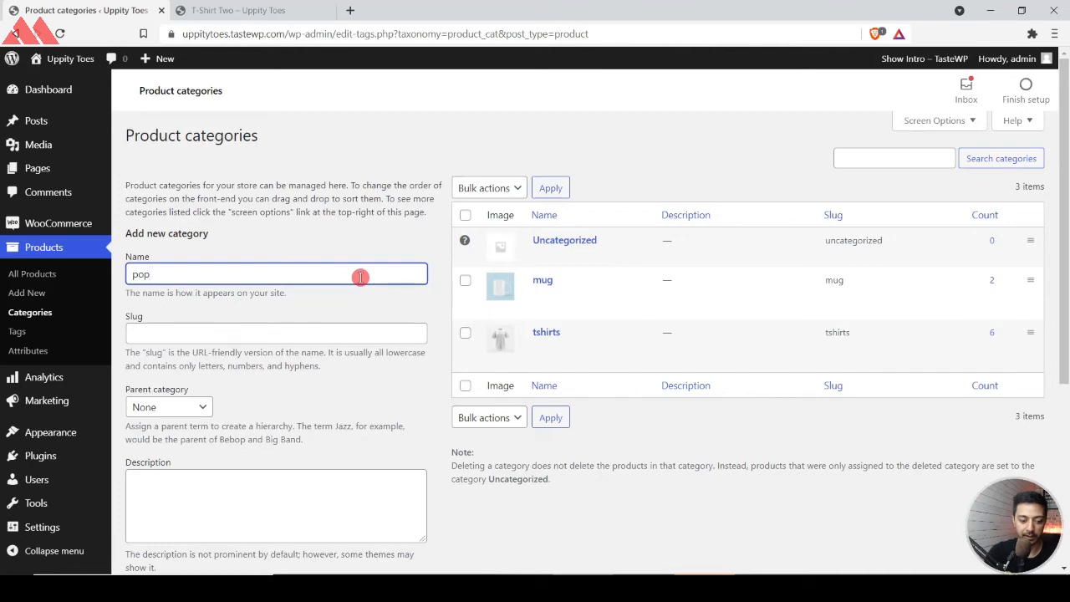
text(Pop Socket)
key(Tab)
text(pop)
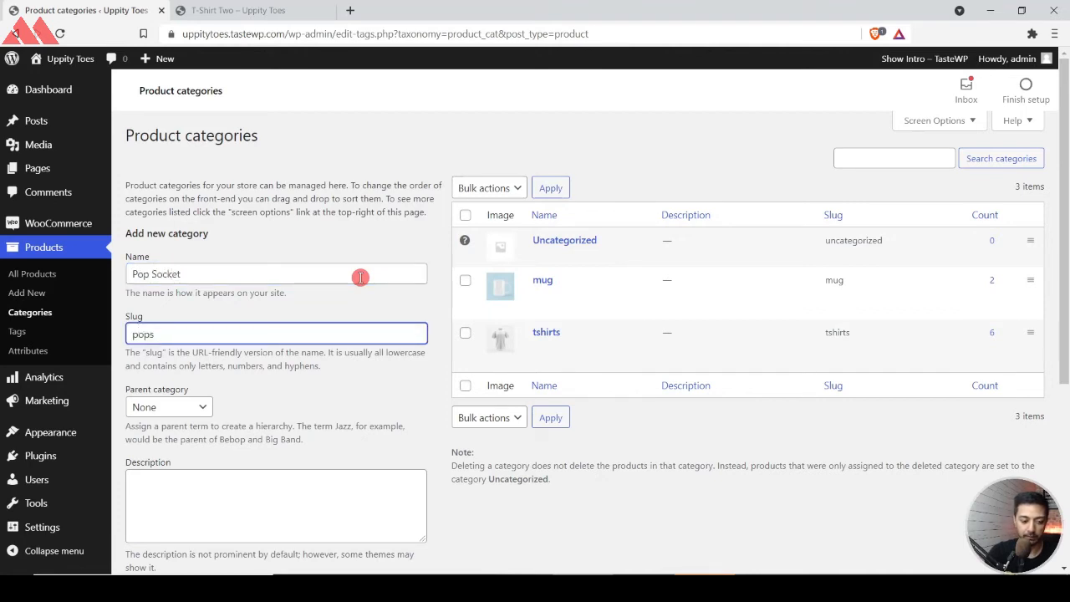
scroll(361, 278, down, 3)
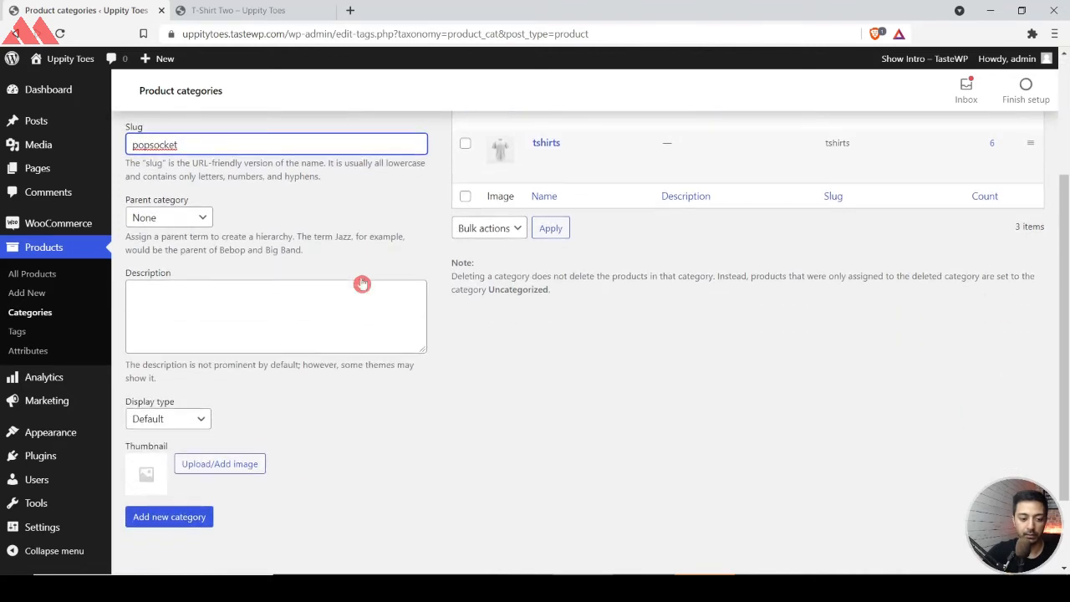
click(156, 522)
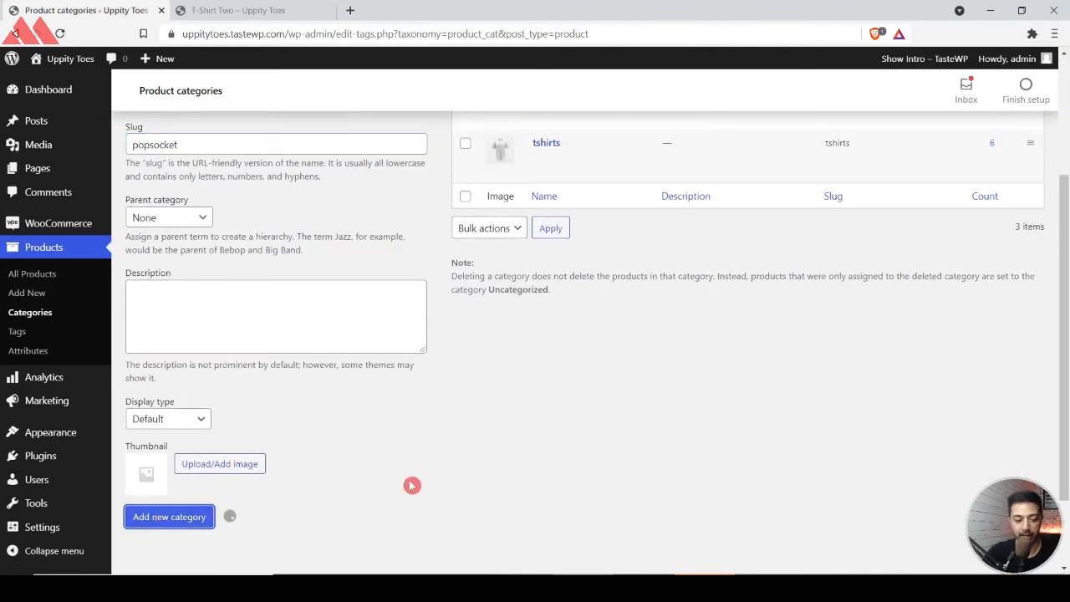
scroll(573, 433, up, 3)
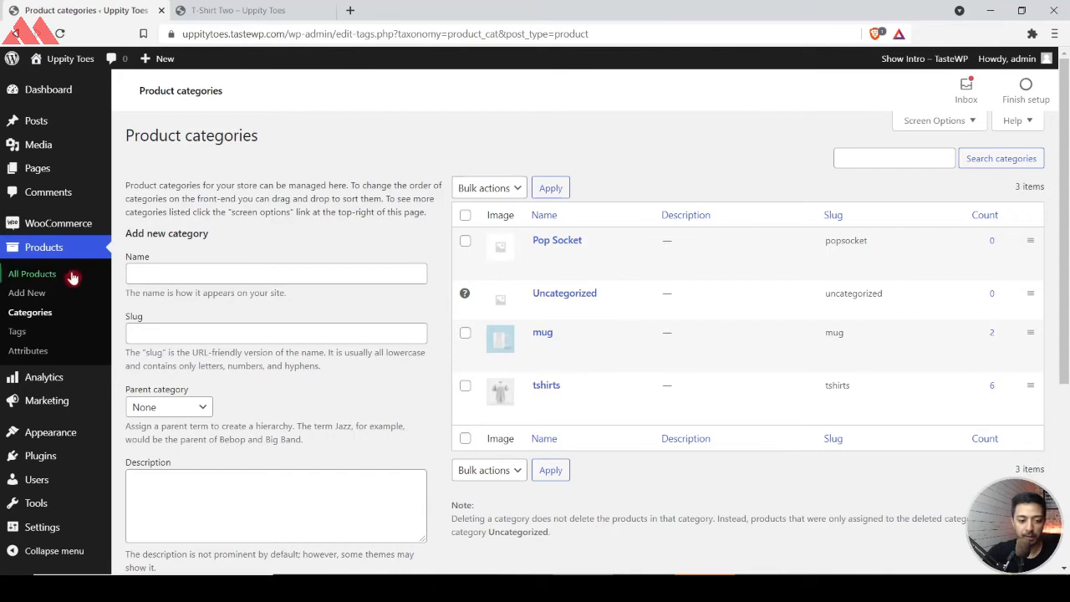
Create a new product titled Simple Tshirt Product.
click(40, 278)
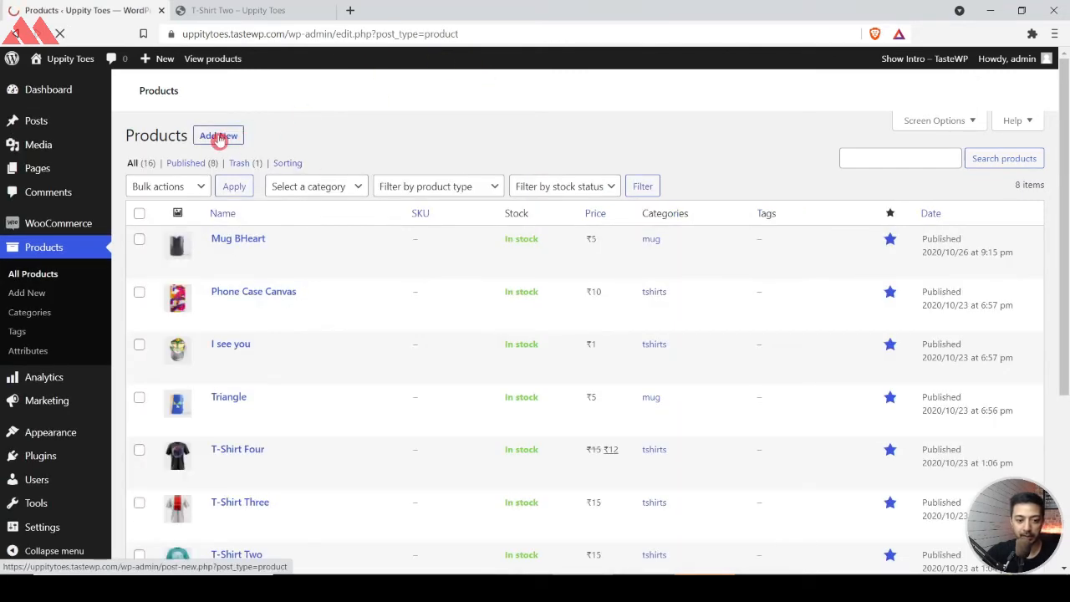
click(219, 137)
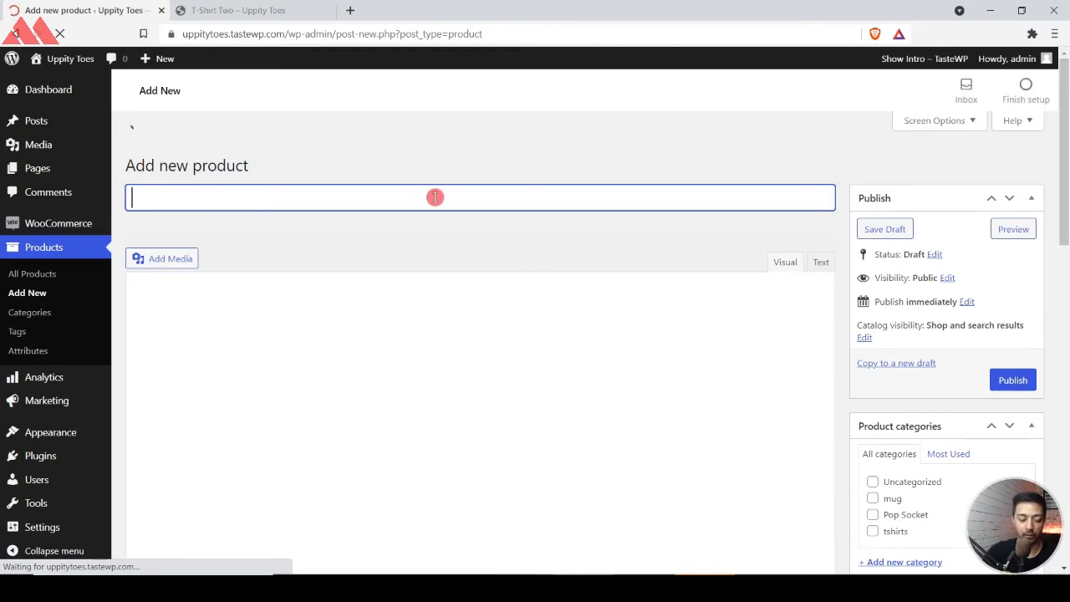
text(S)
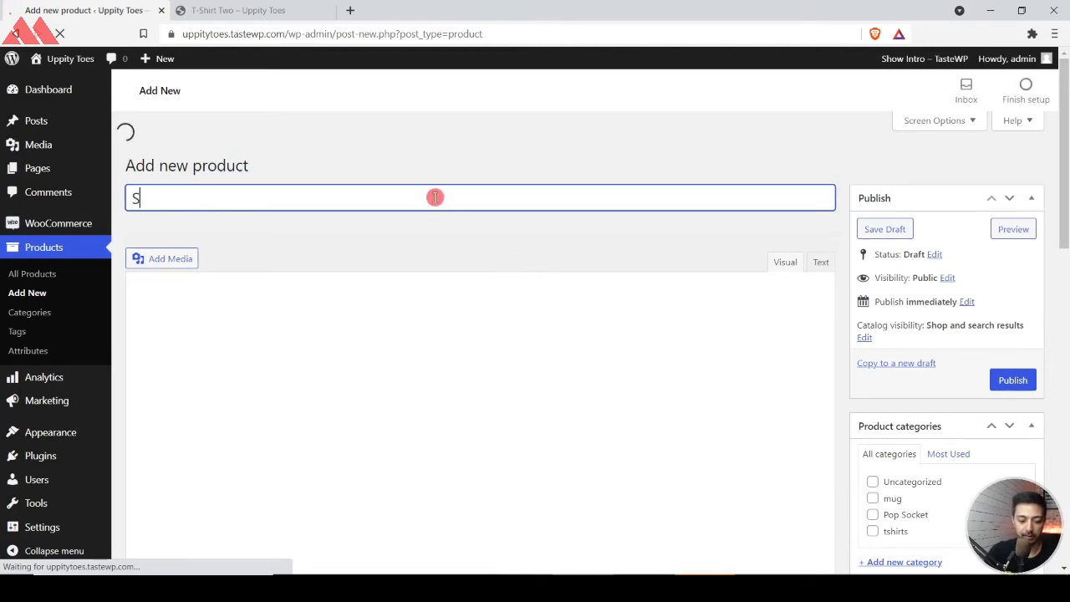
text(imple Tshirt Product)
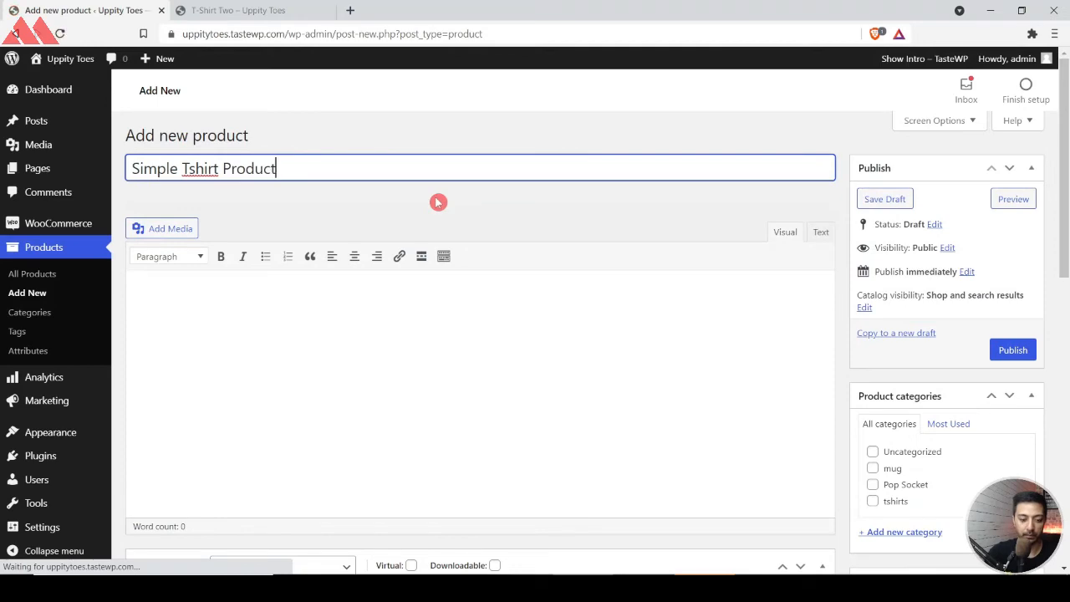
Copy the long description paragraph from the T-Shirt Two storefront page into the new product's main description.
click(511, 302)
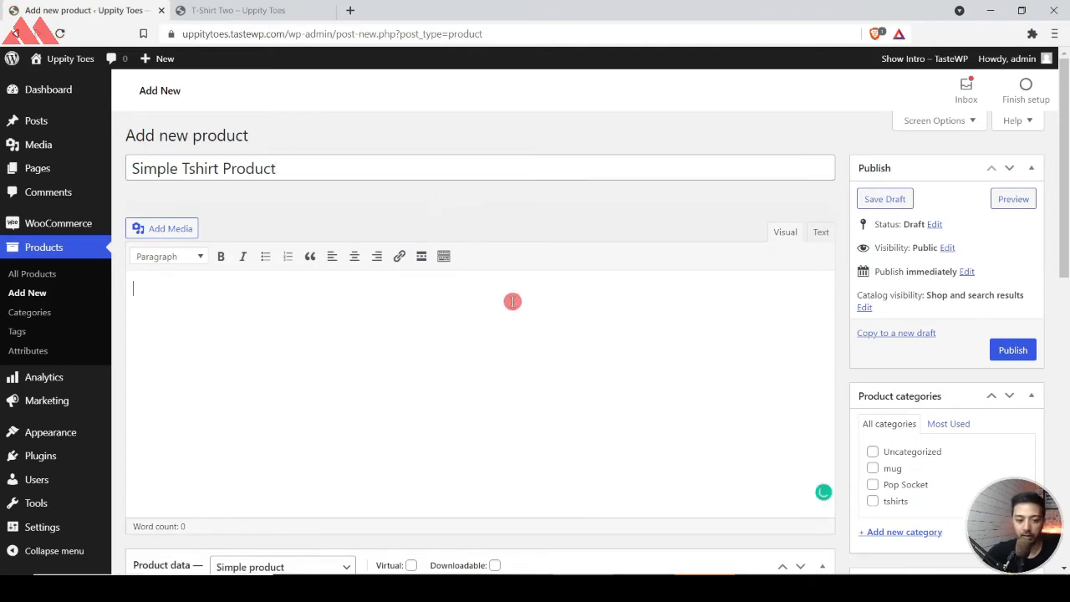
click(284, 7)
scroll(442, 340, down, 5)
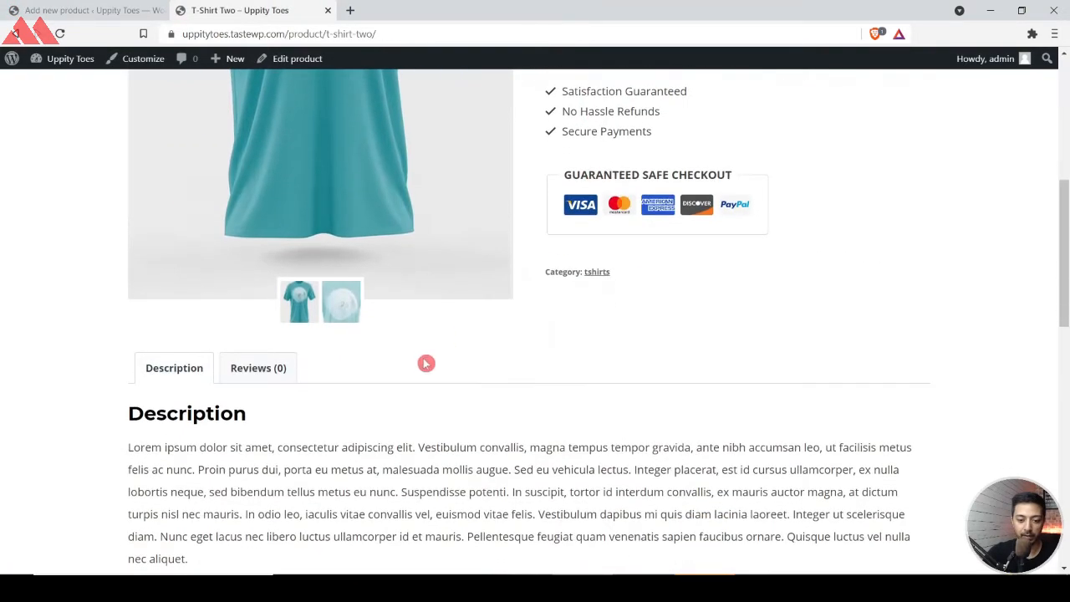
triple_click(397, 499)
key(ctrl+c)
key(ctrl+Tab)
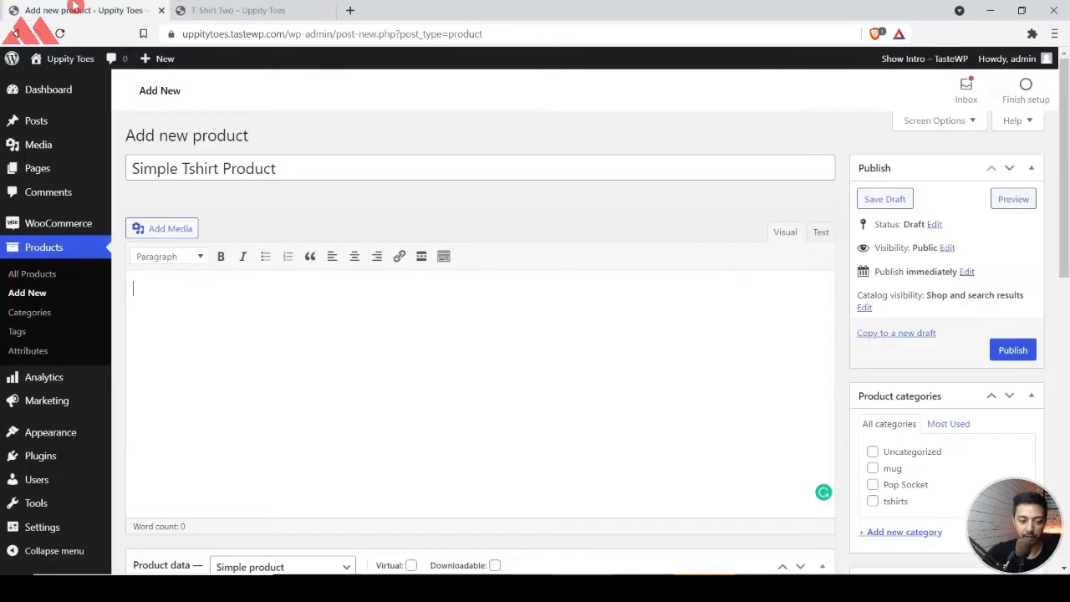
key(ctrl+v)
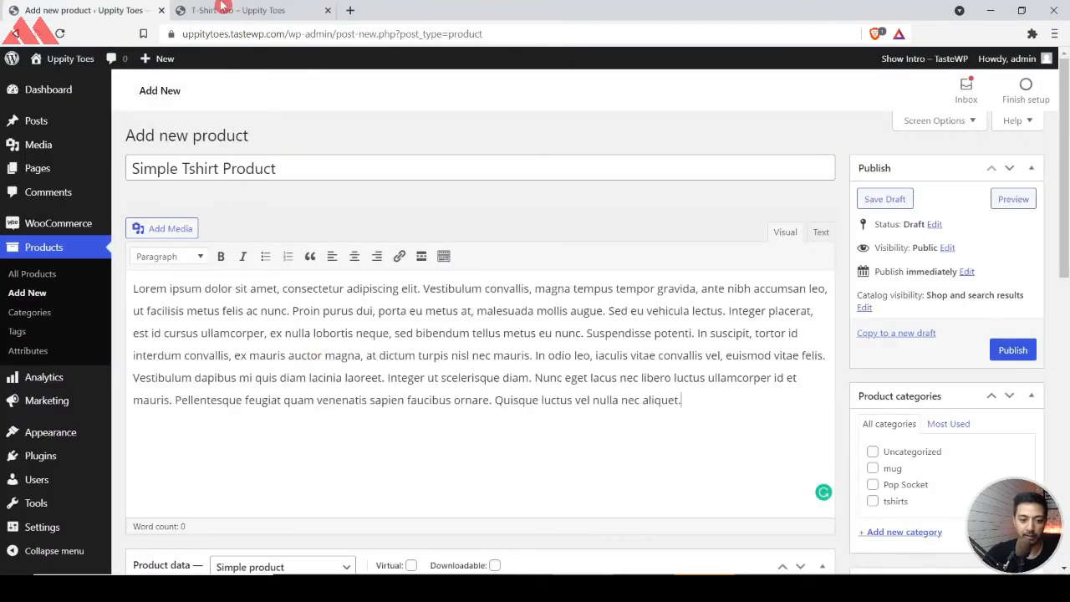
Copy the summary paragraph beneath T-Shirt Two's price into the new product's short description.
key(ctrl+Tab)
scroll(654, 203, up, 5)
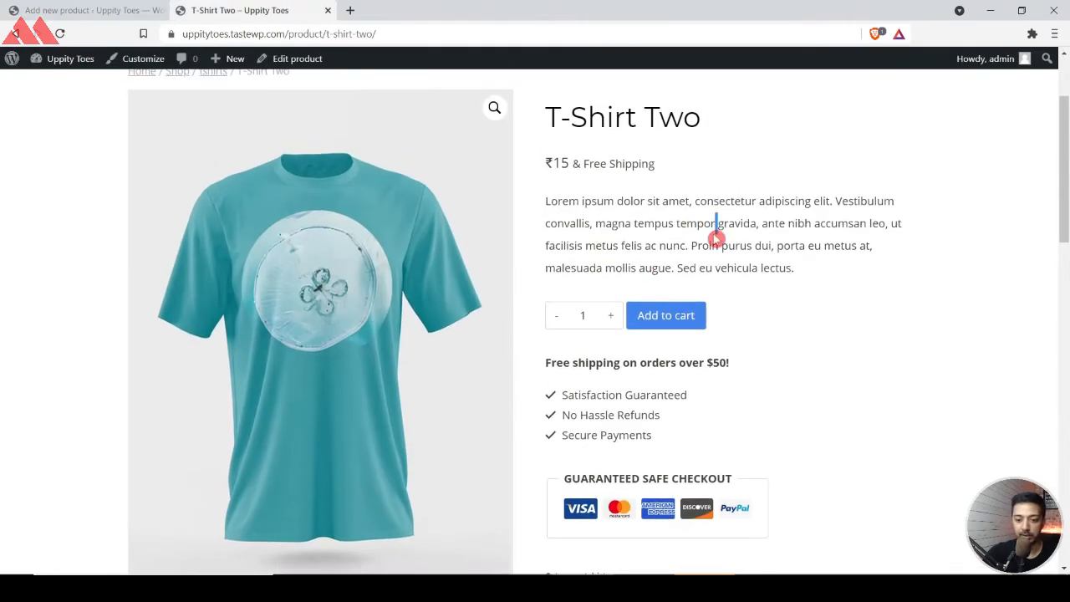
triple_click(716, 239)
key(ctrl+c)
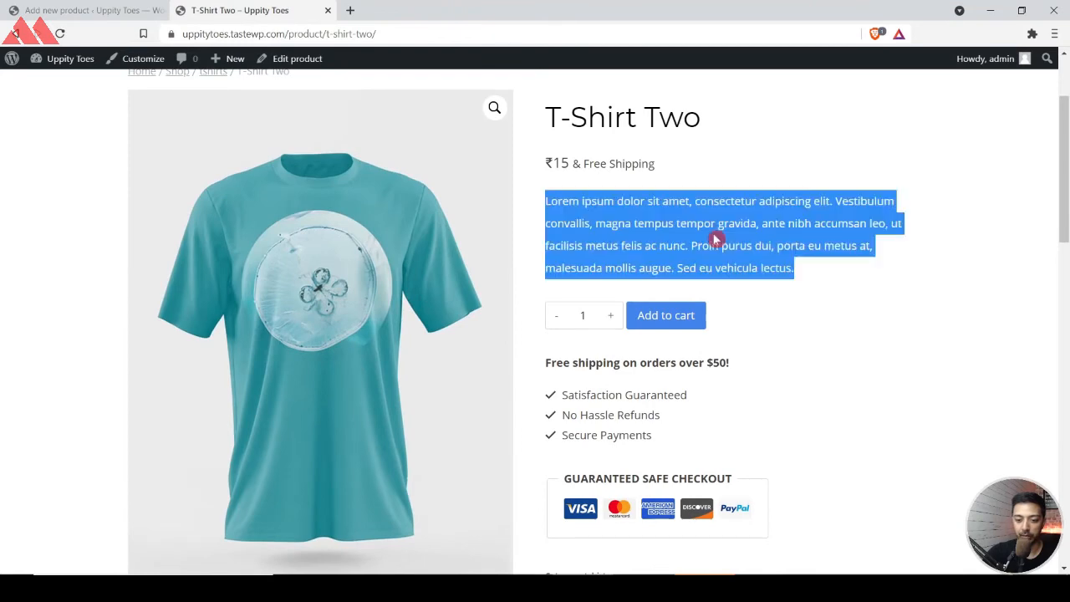
click(73, 10)
scroll(492, 387, down, 10)
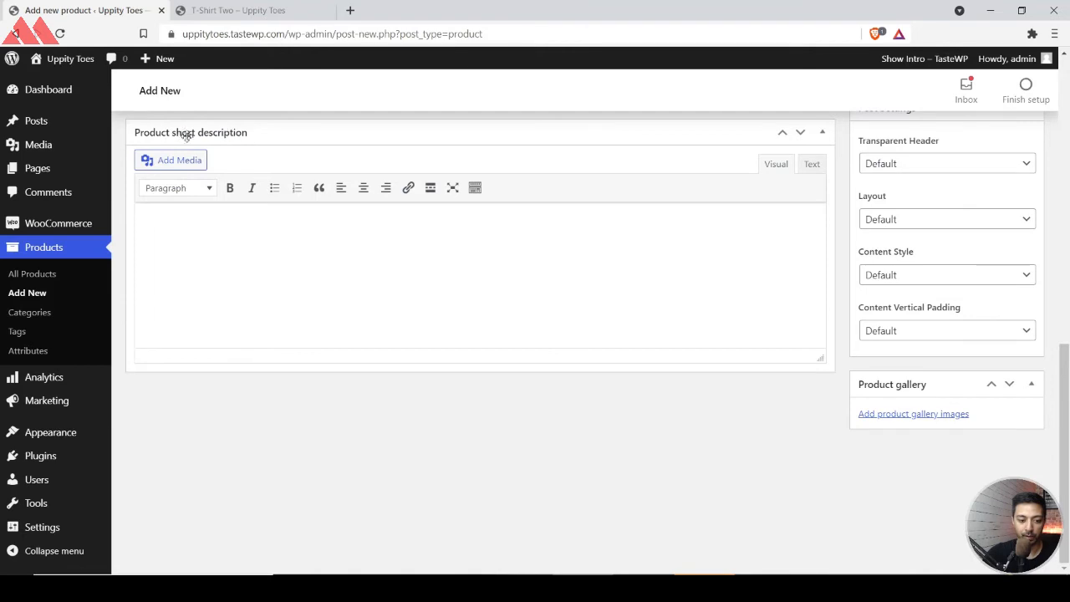
click(297, 270)
key(ctrl+v)
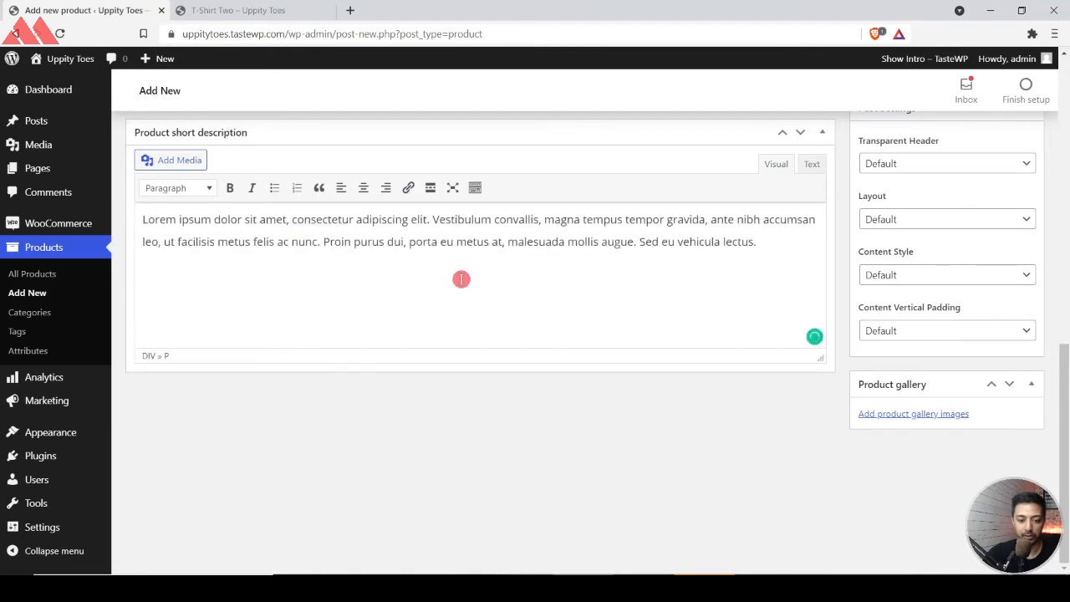
Assign the product to the tshirts category and save it as a draft.
scroll(707, 327, up, 10)
click(707, 333)
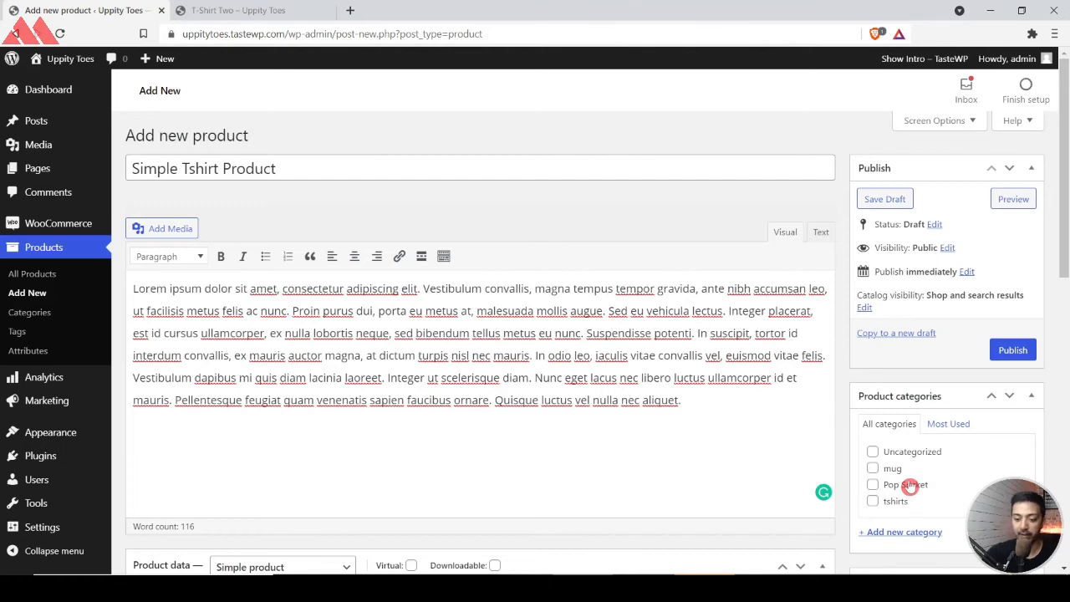
click(872, 502)
click(594, 377)
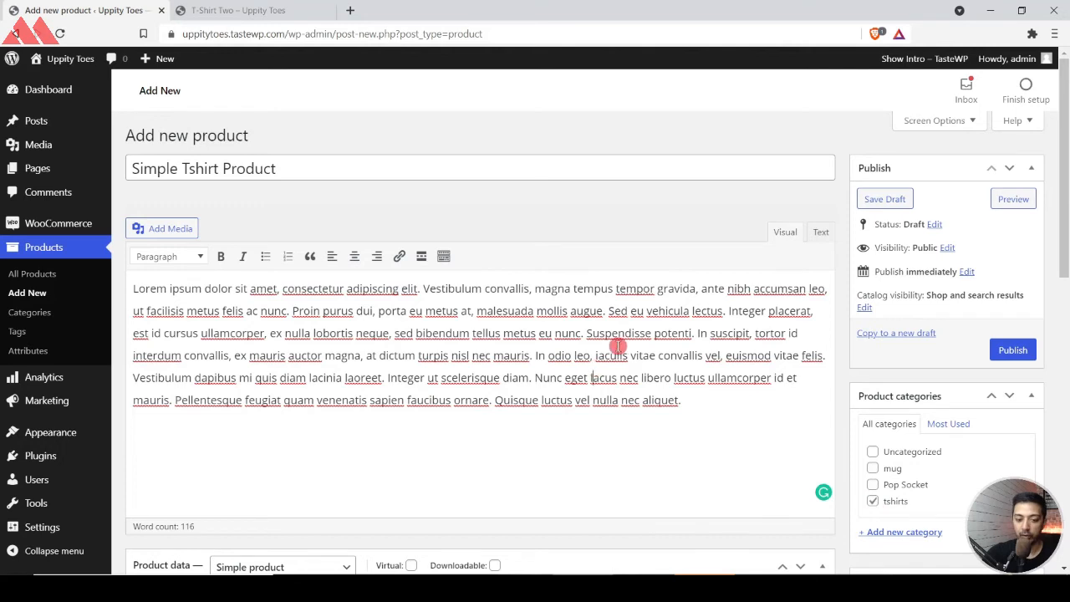
click(909, 202)
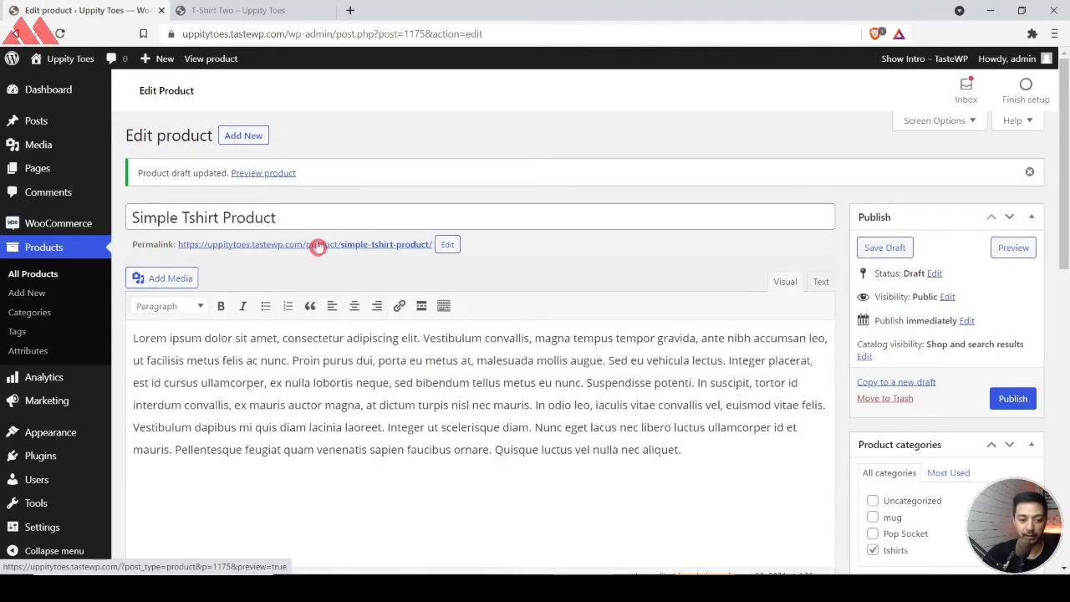
Change the product's permalink slug to simple-tshirt-product-cotton.
click(451, 244)
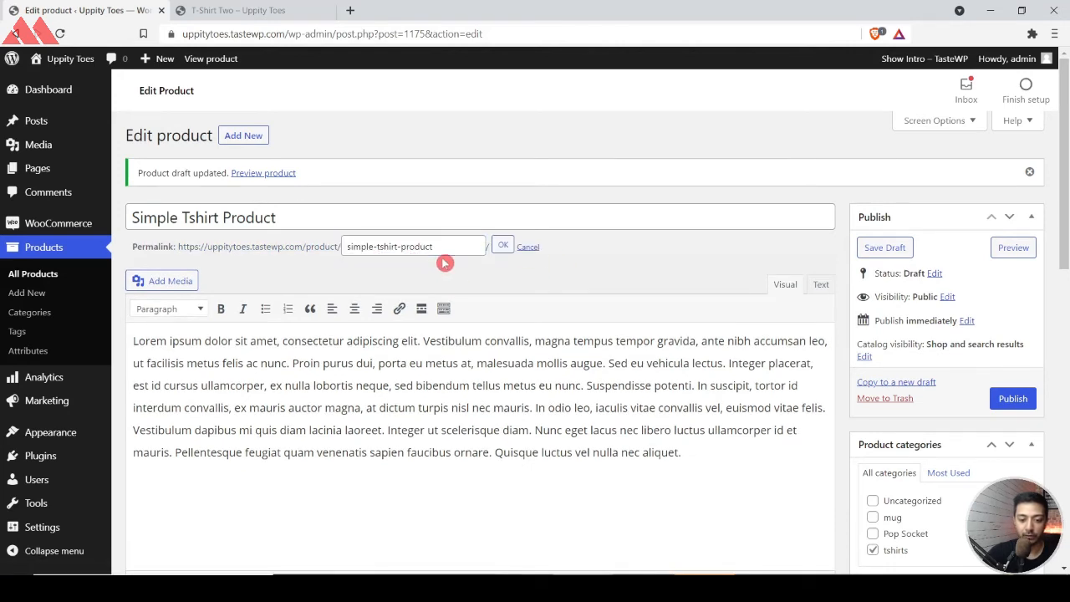
text(-cotton)
click(502, 245)
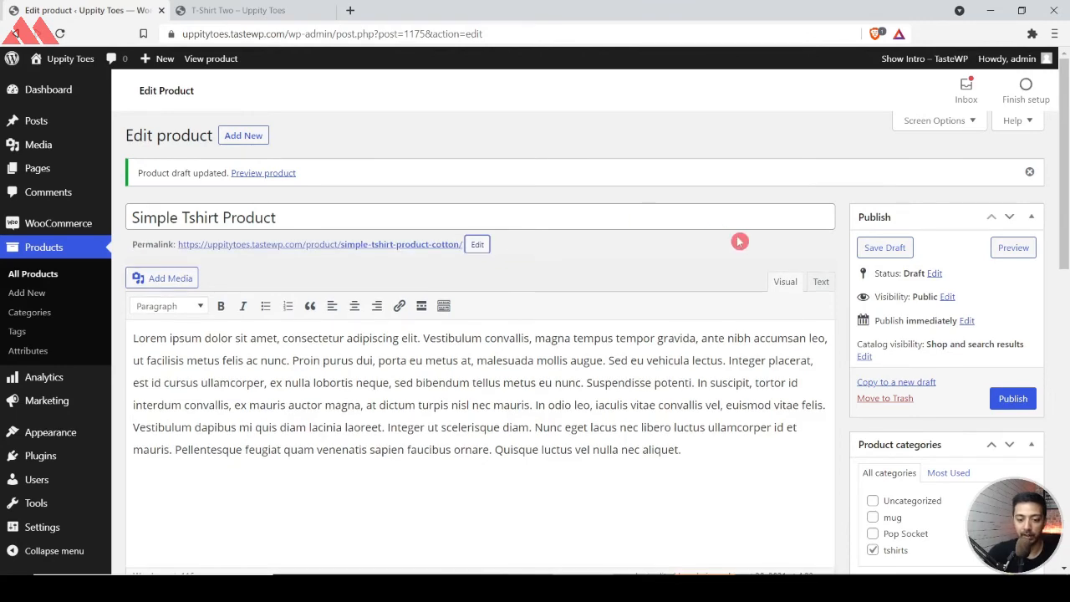
Upload black.jpg and set it as the product image.
scroll(800, 300, down, 3)
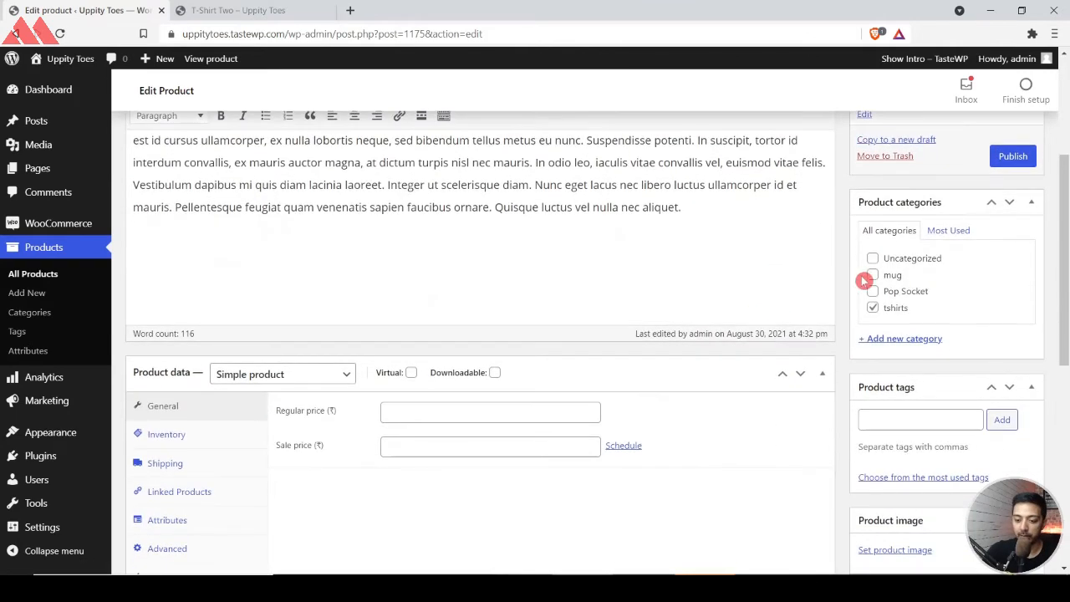
scroll(1025, 347, down, 3)
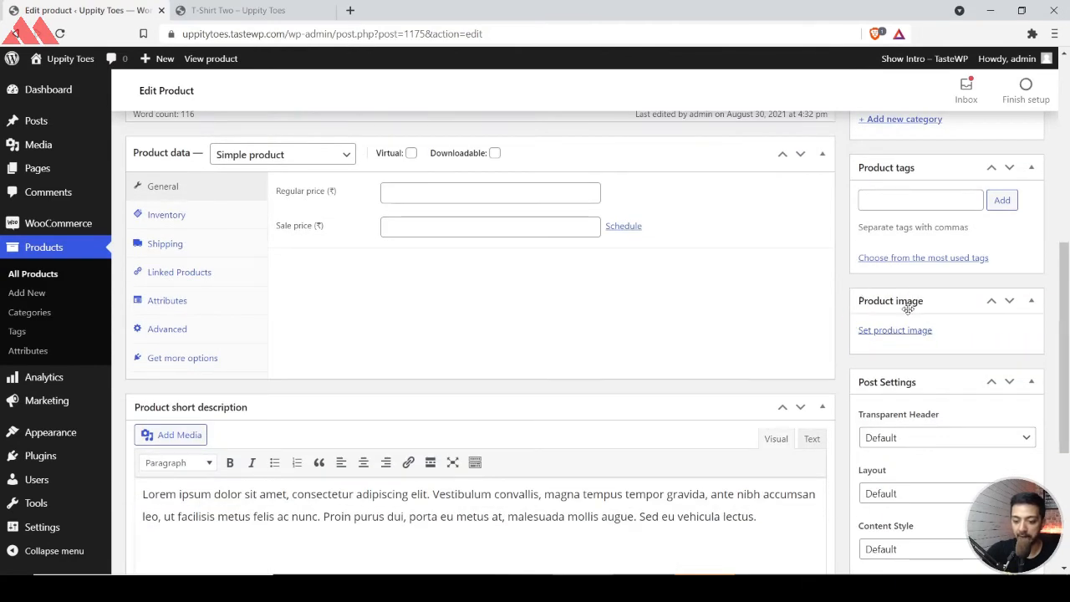
click(920, 332)
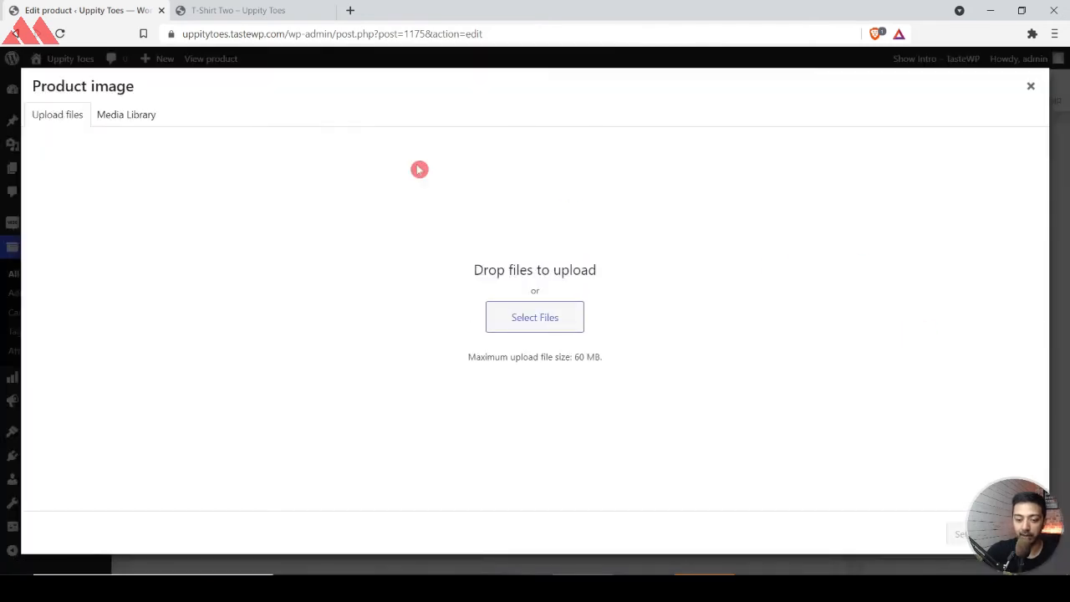
click(535, 322)
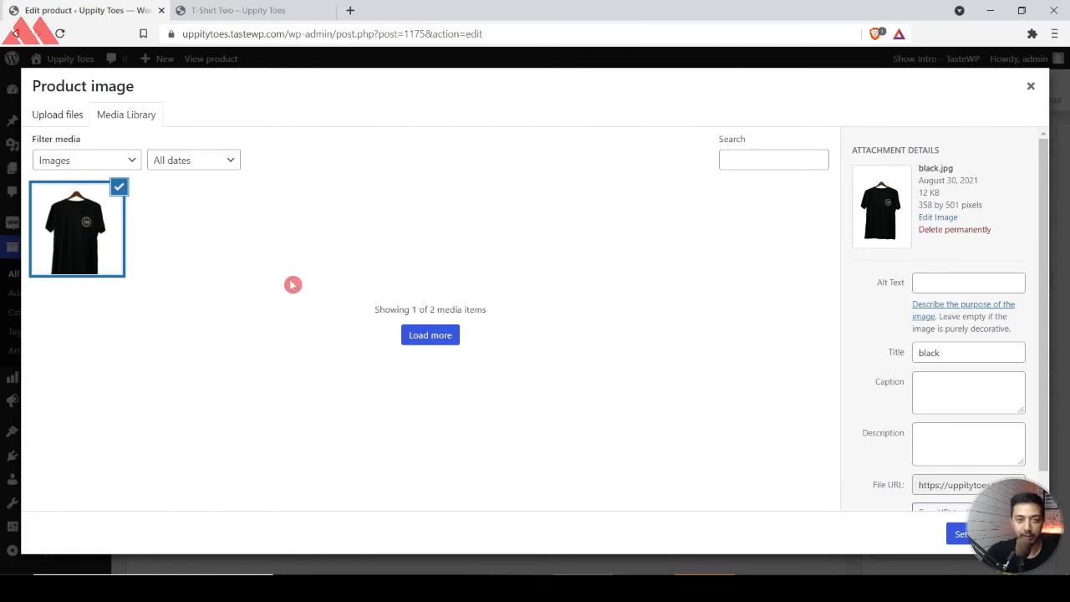
click(959, 533)
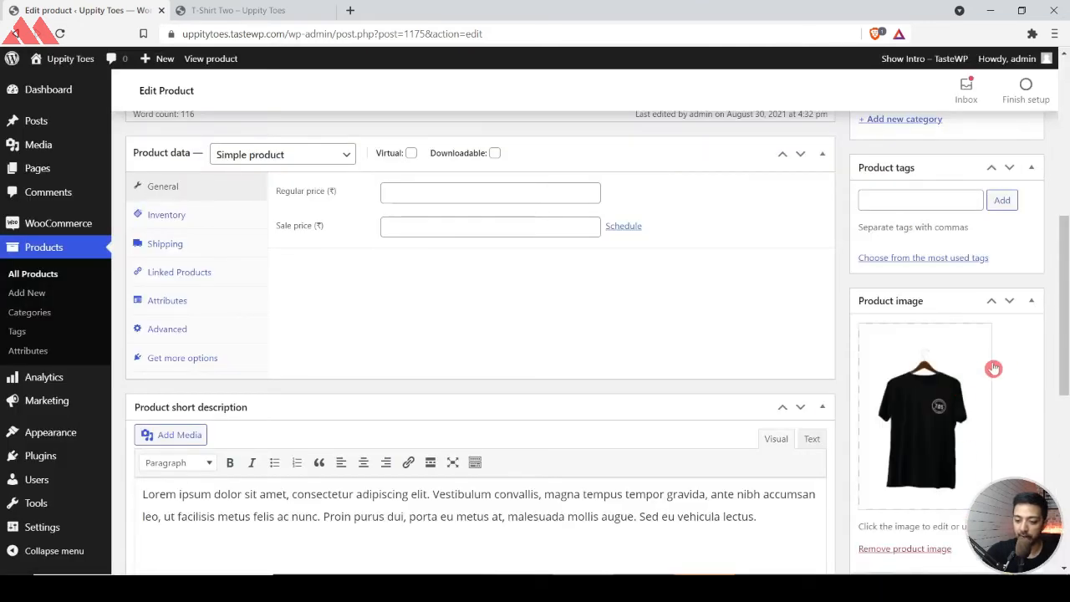
Move the Product gallery box above Post Settings, directly below the product image.
scroll(1003, 364, down, 2)
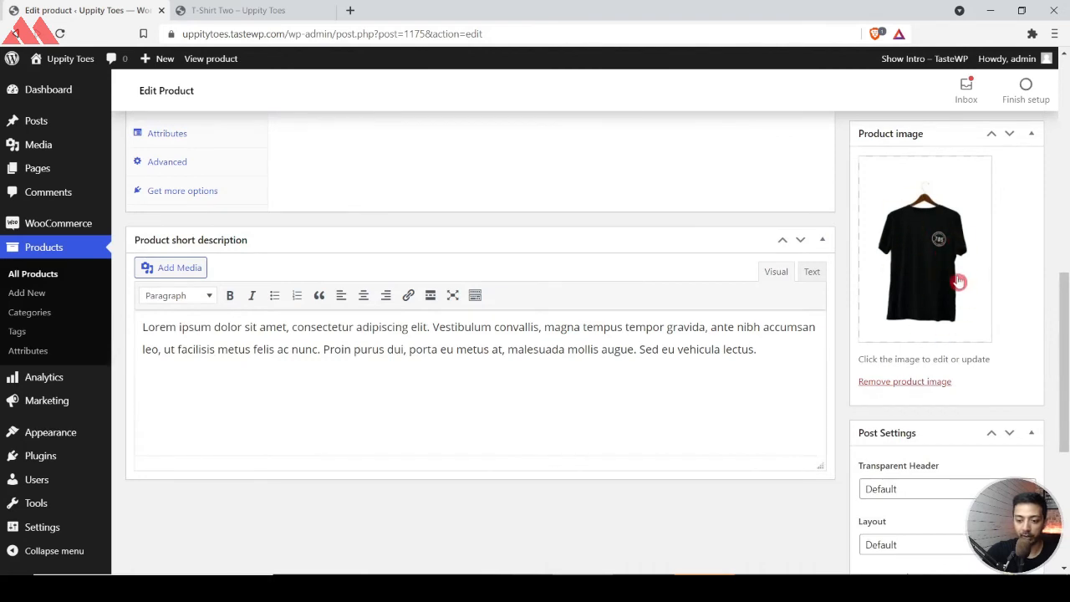
scroll(972, 308, down, 4)
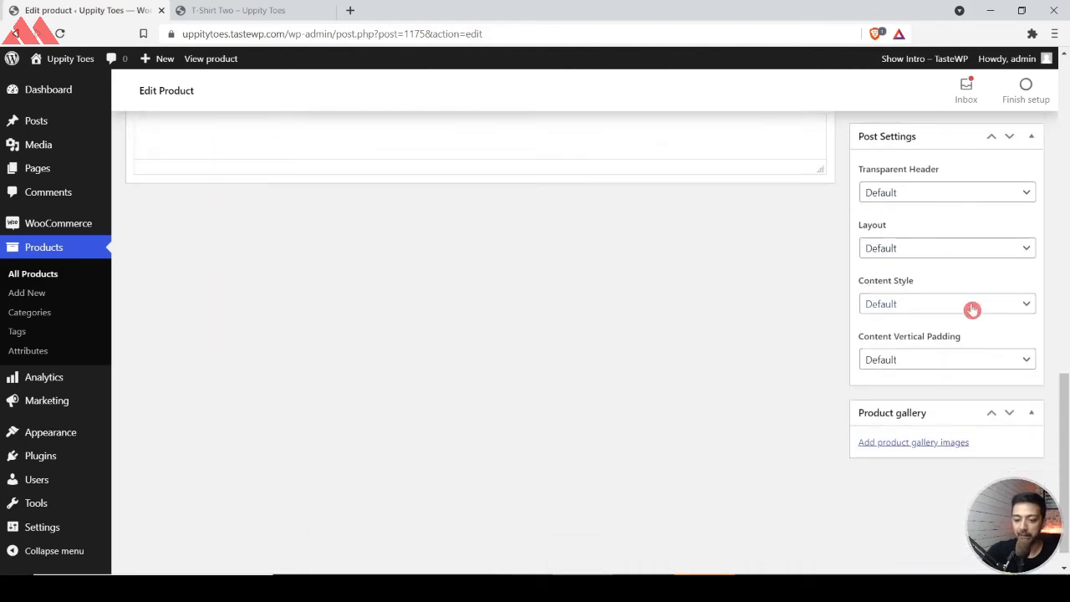
scroll(972, 310, down, 1)
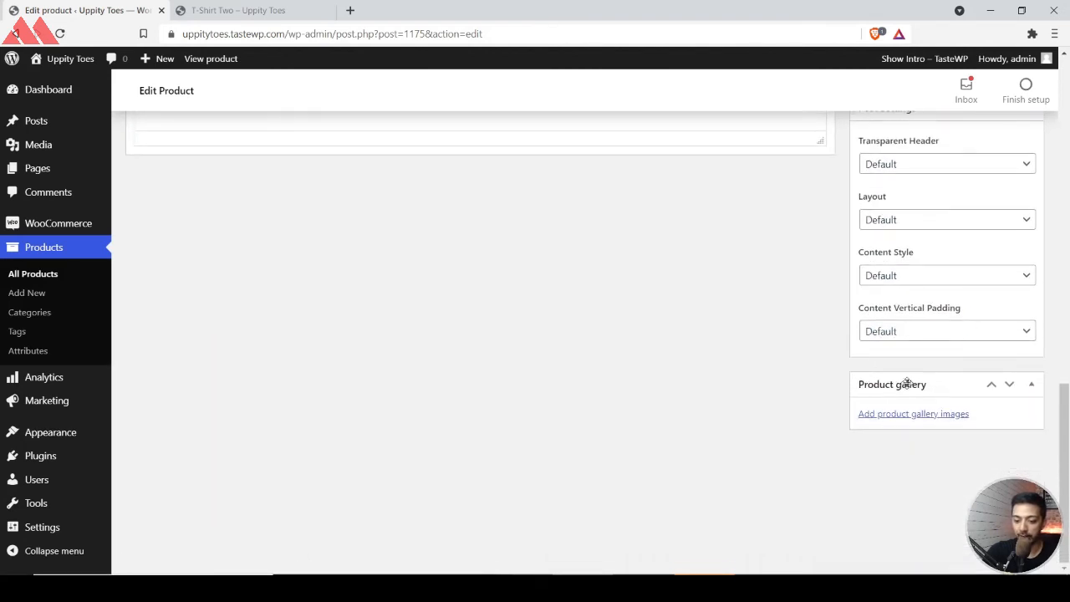
mouse_move(1000, 401)
mouse_down()
mouse_move(960, 401)
mouse_move(994, 396)
mouse_move(994, 385)
mouse_up()
click(992, 385)
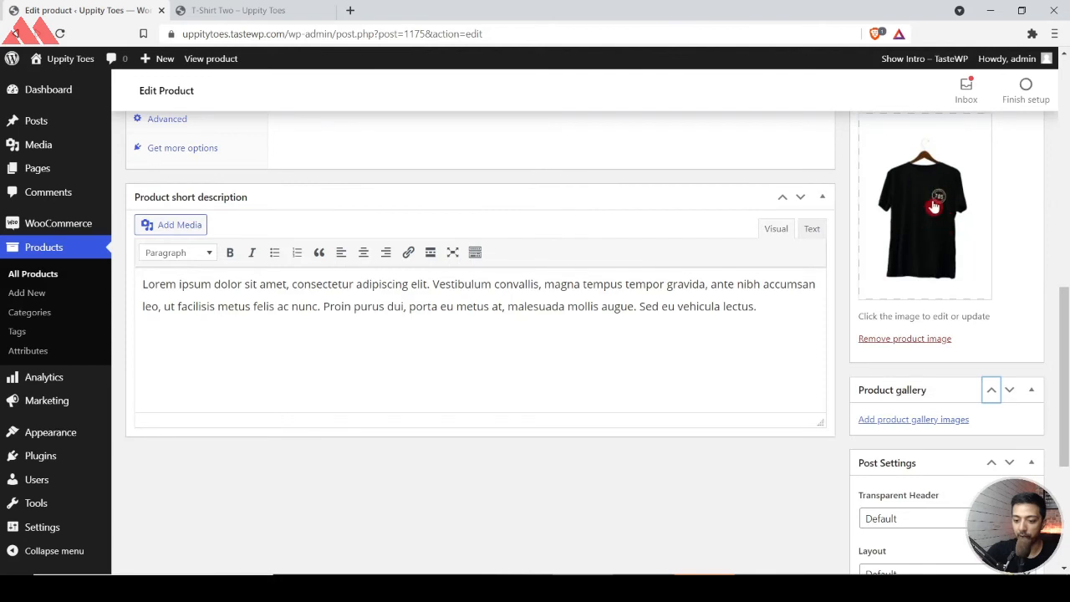
Add the photos of the man in a printed black T-shirt and the woman by the colourful mural to the product gallery.
scroll(936, 205, up, 1)
scroll(928, 209, down, 1)
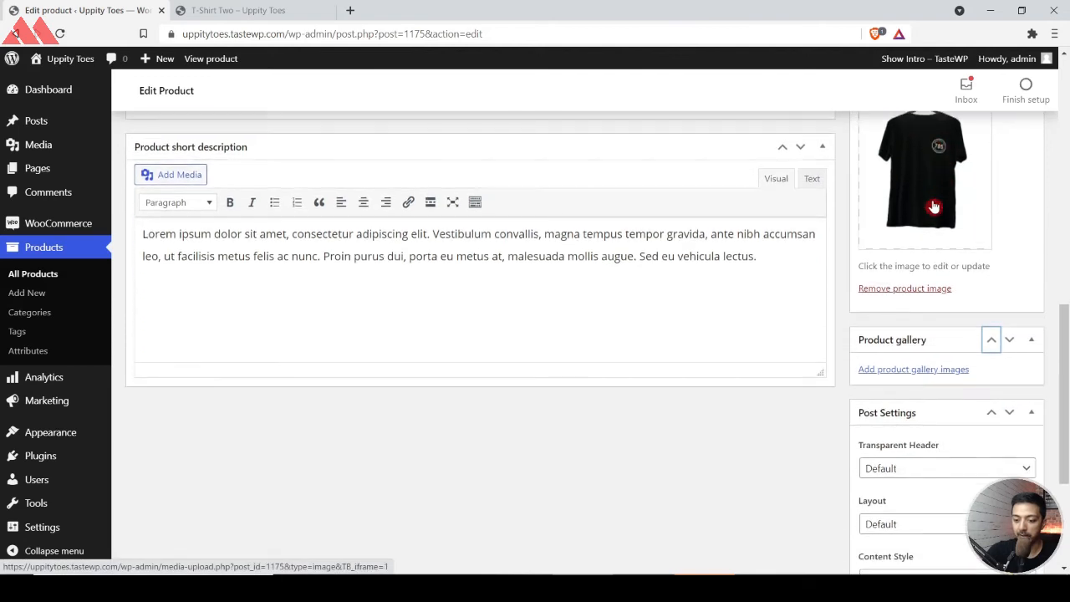
click(884, 373)
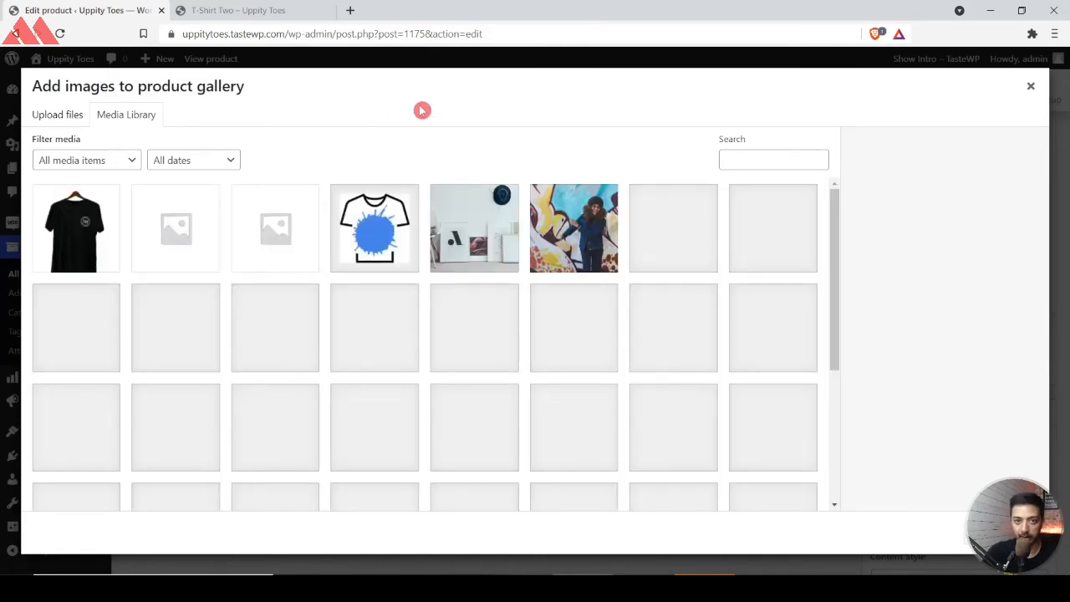
click(568, 206)
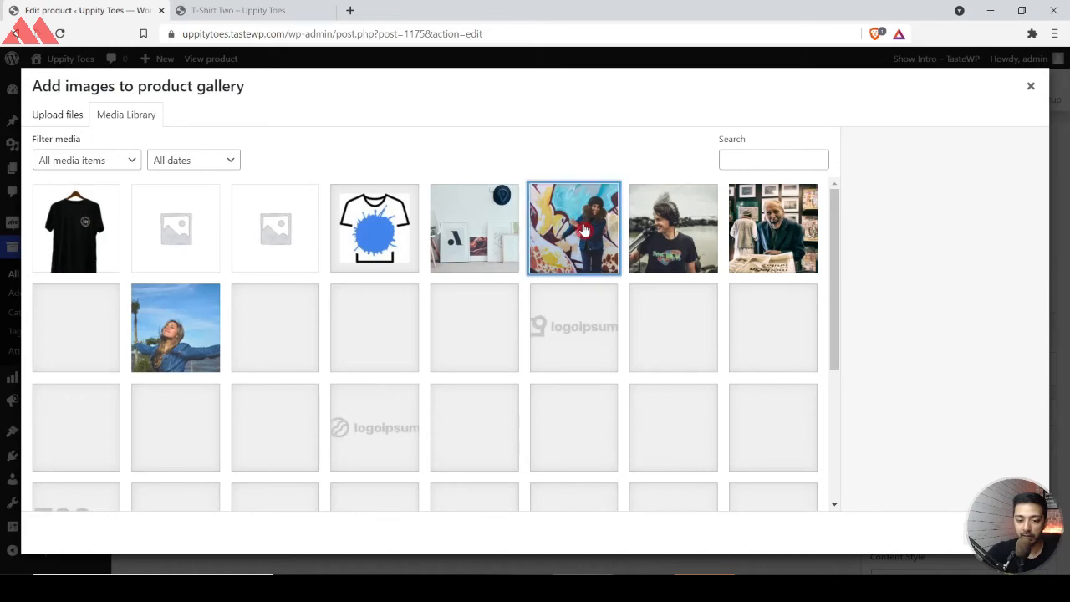
click(640, 230)
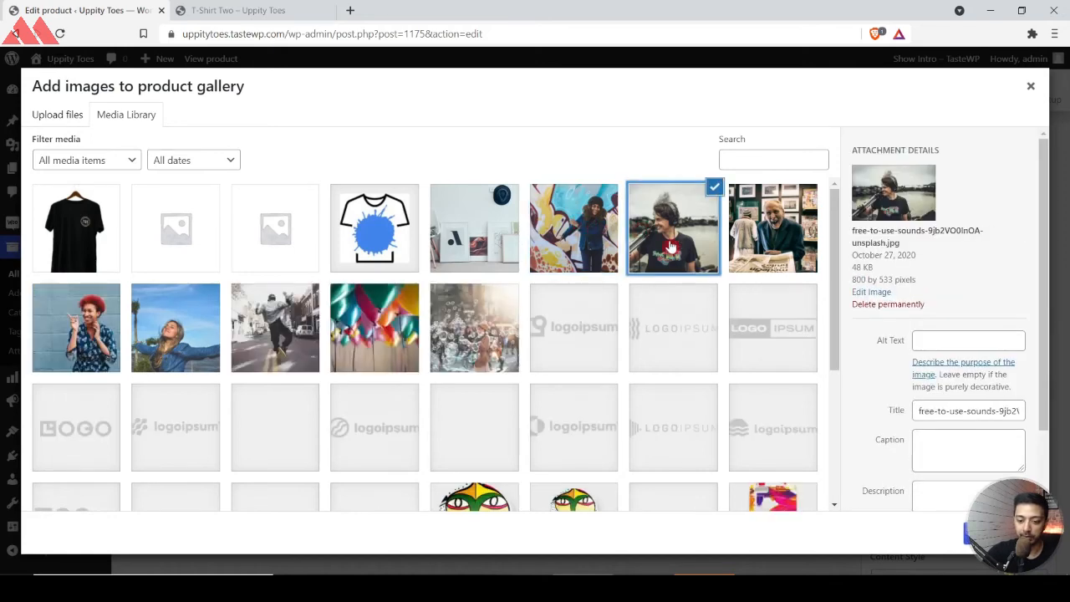
click(543, 261)
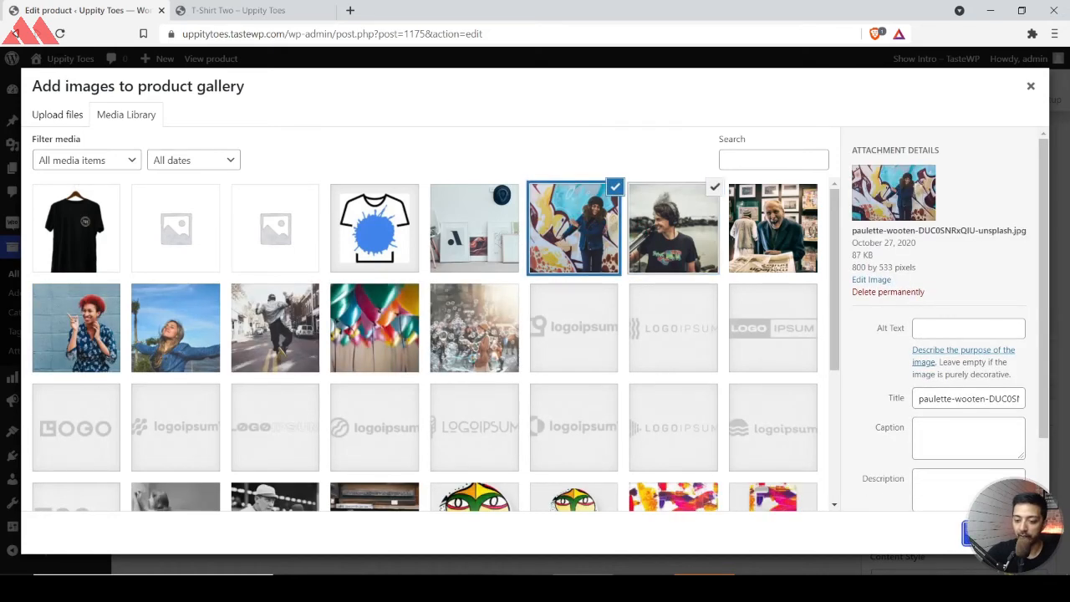
click(999, 535)
mouse_move(947, 397)
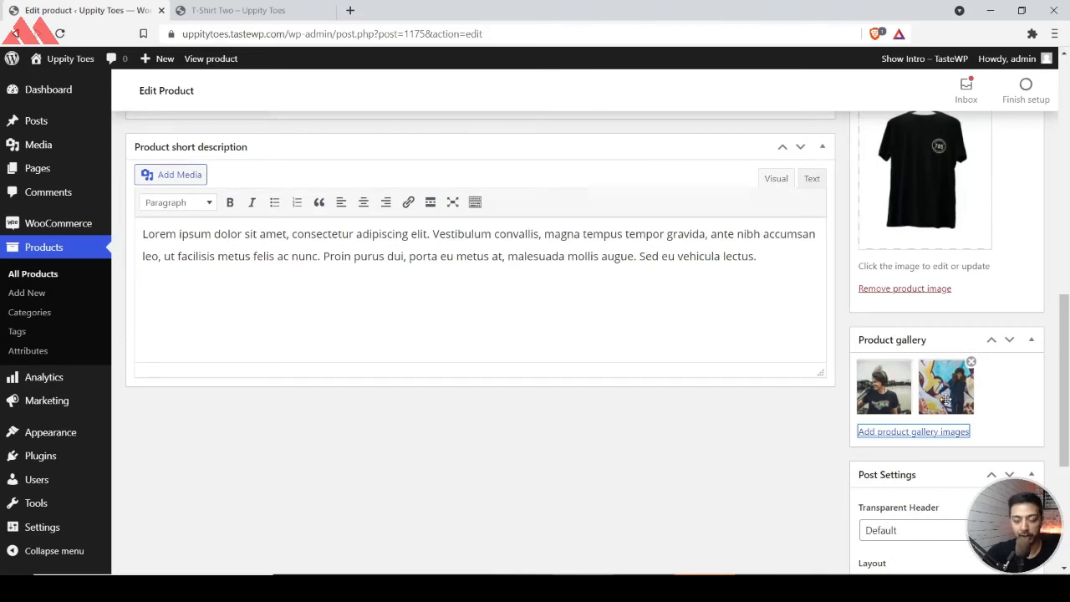
Keep the product type as Simple product and set its regular price to 499 and sale price to 399.
scroll(968, 351, up, 7)
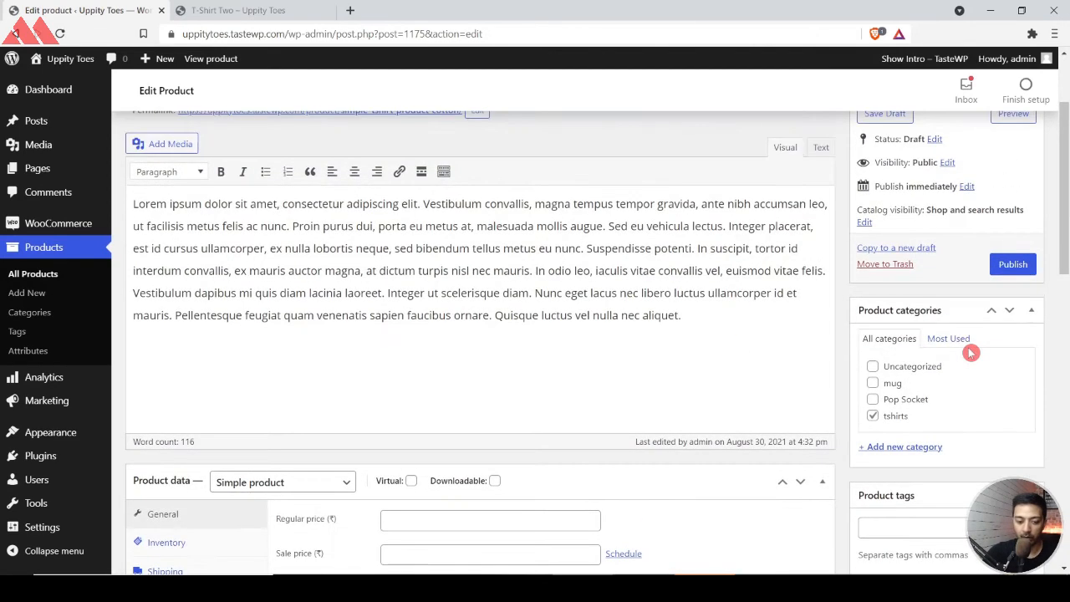
scroll(479, 364, down, 1)
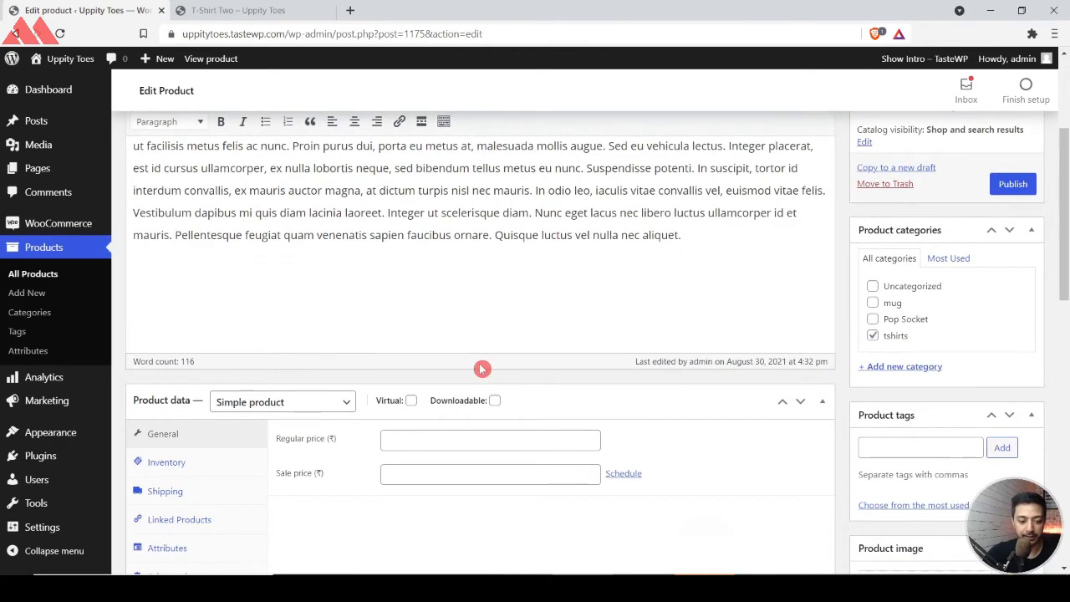
scroll(187, 400, down, 1)
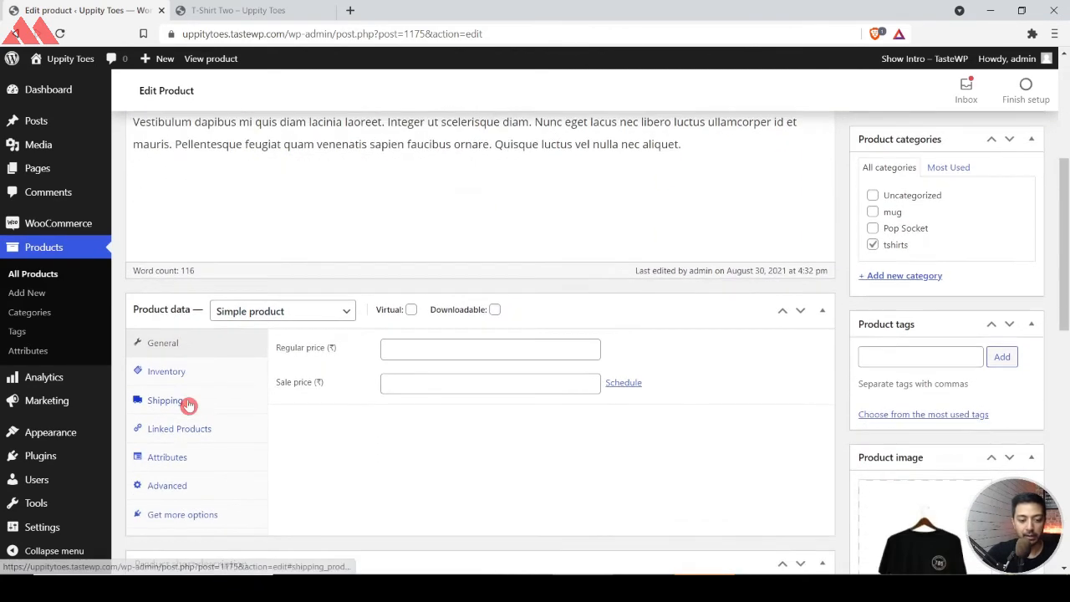
click(350, 314)
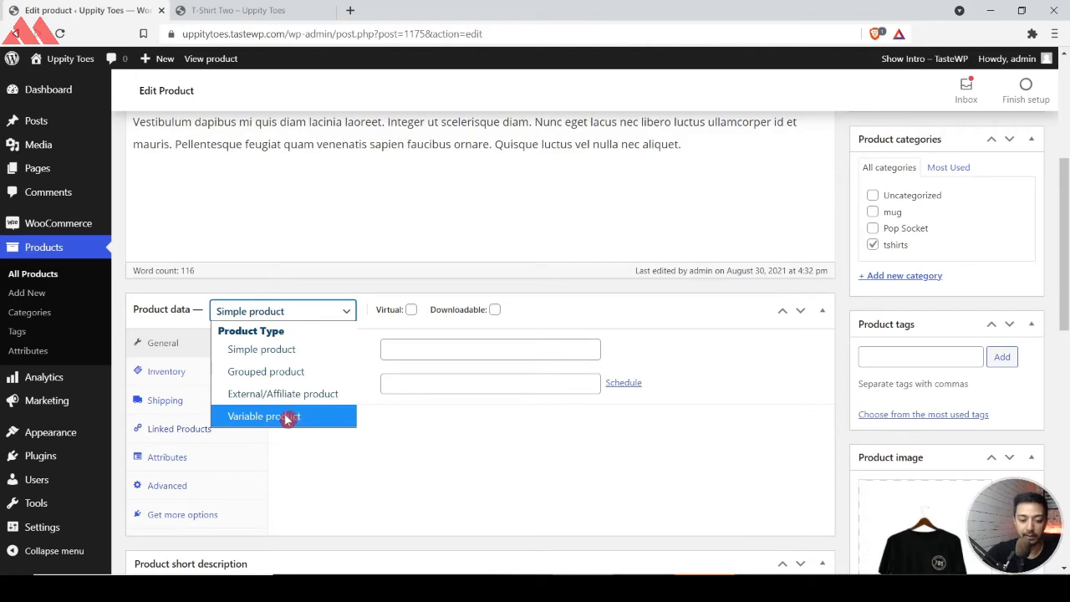
click(265, 358)
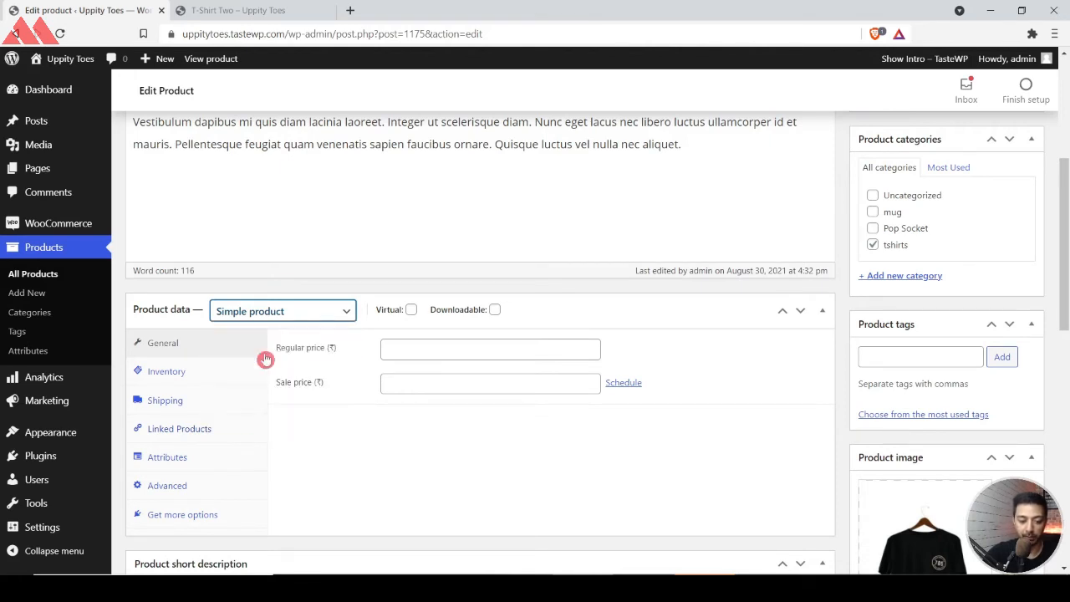
click(411, 351)
text(499)
key(Tab)
text(399)
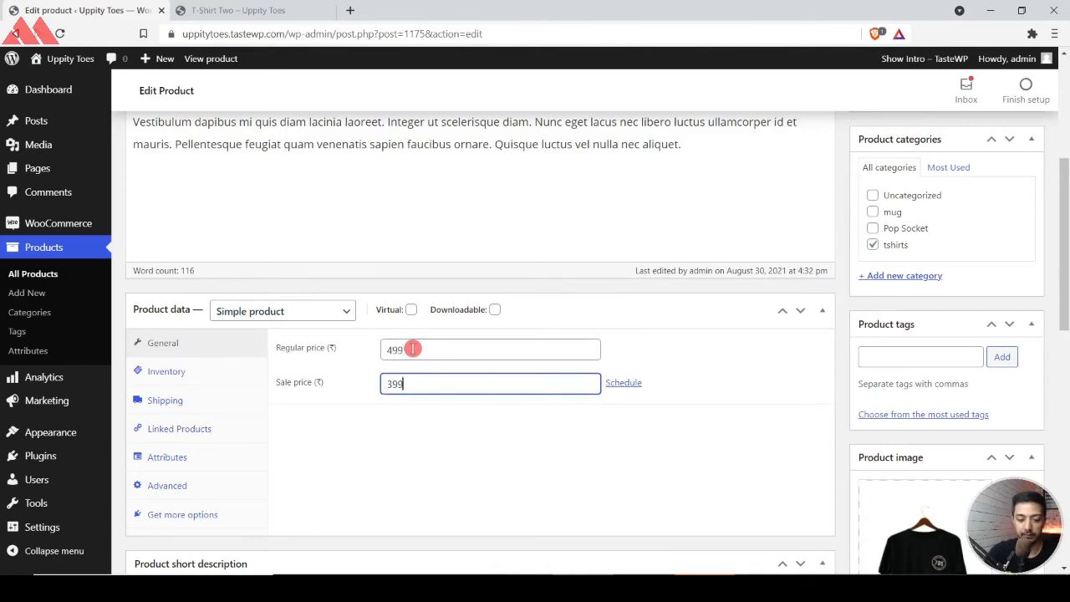
Review the product's inventory, shipping, linked products and attributes settings, and return to its general data.
click(191, 370)
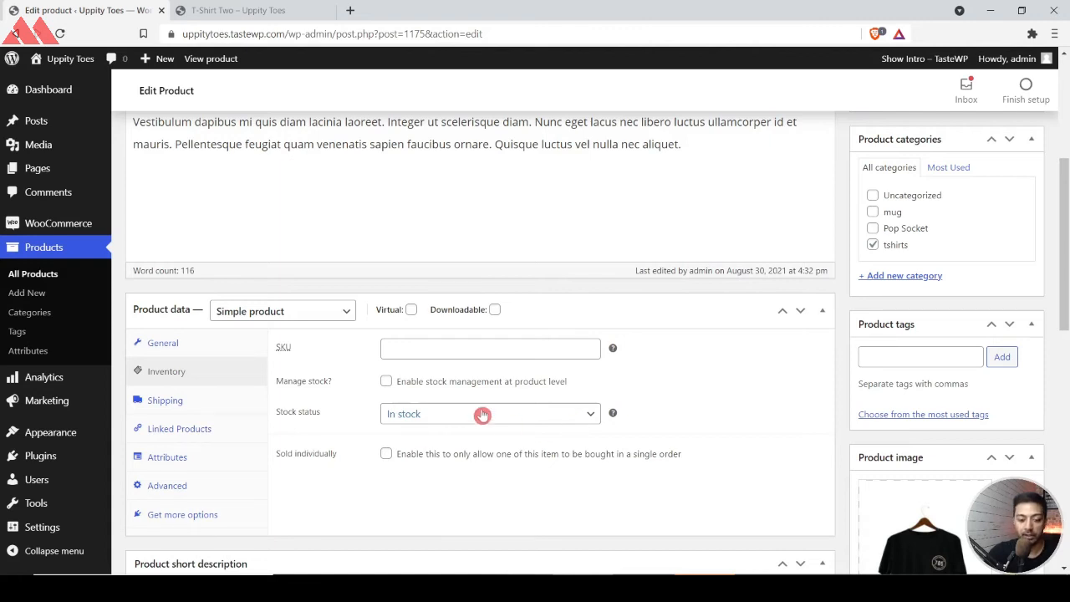
click(188, 402)
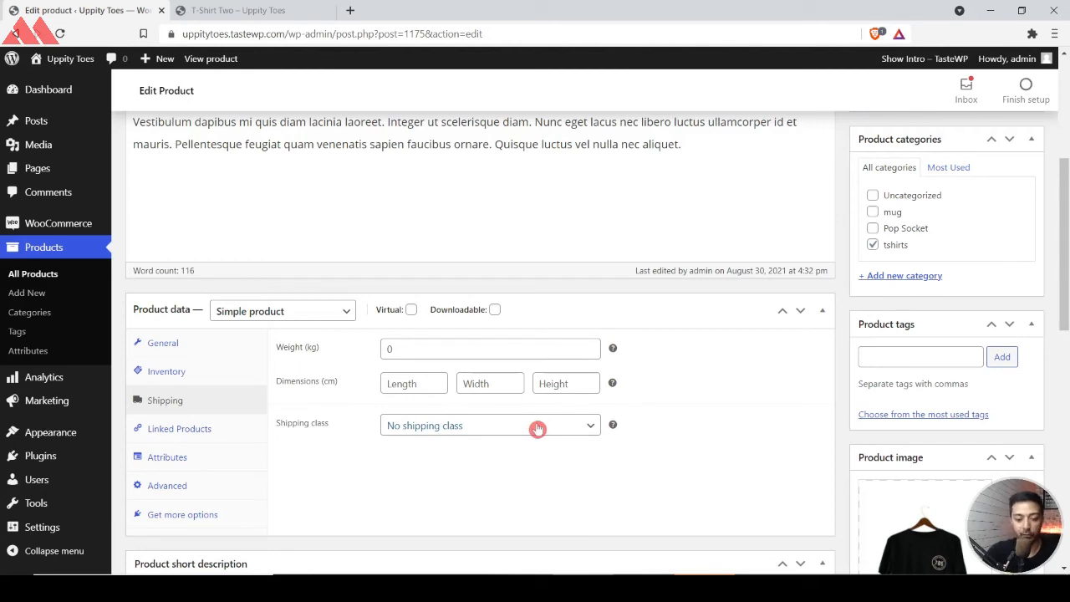
click(186, 429)
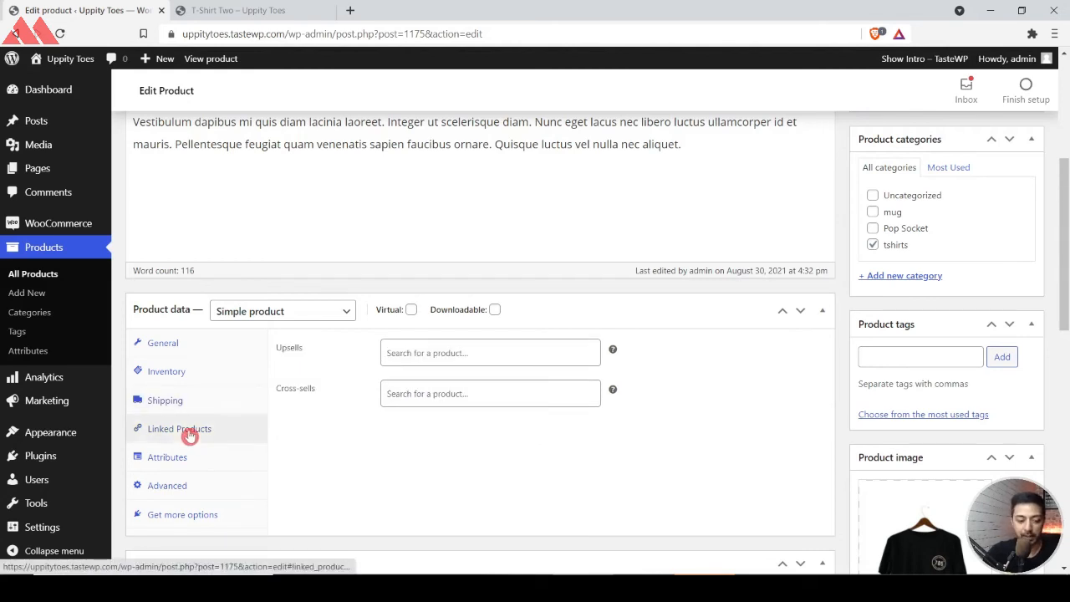
click(472, 361)
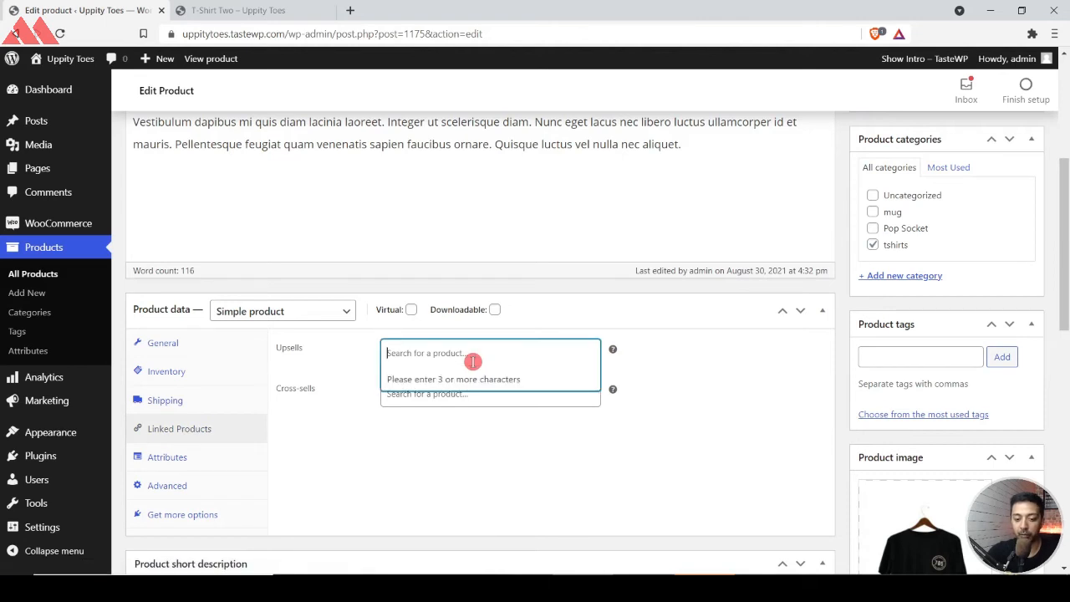
click(323, 412)
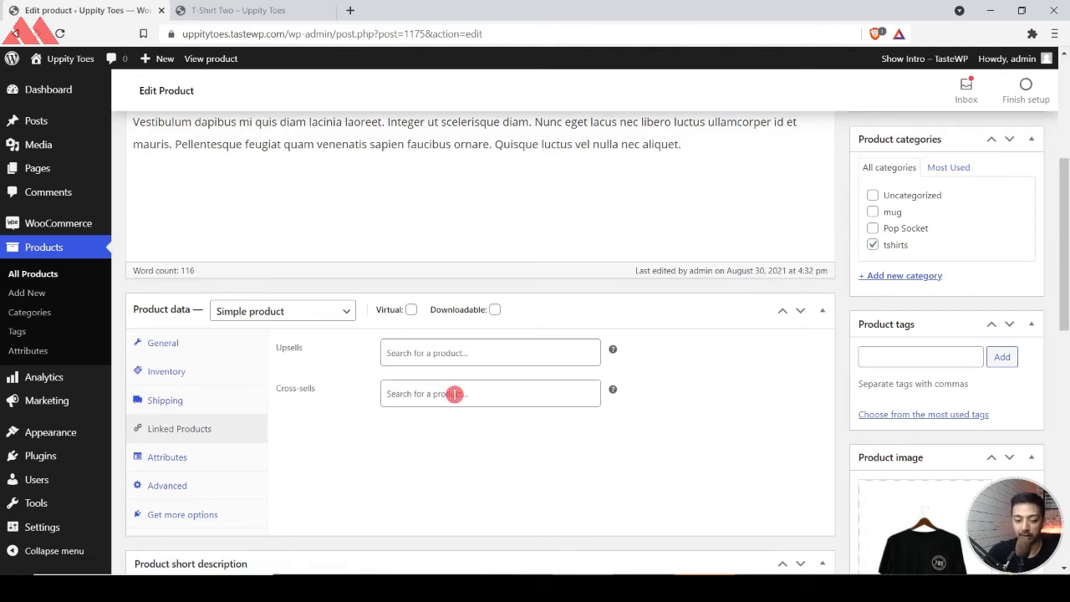
click(197, 459)
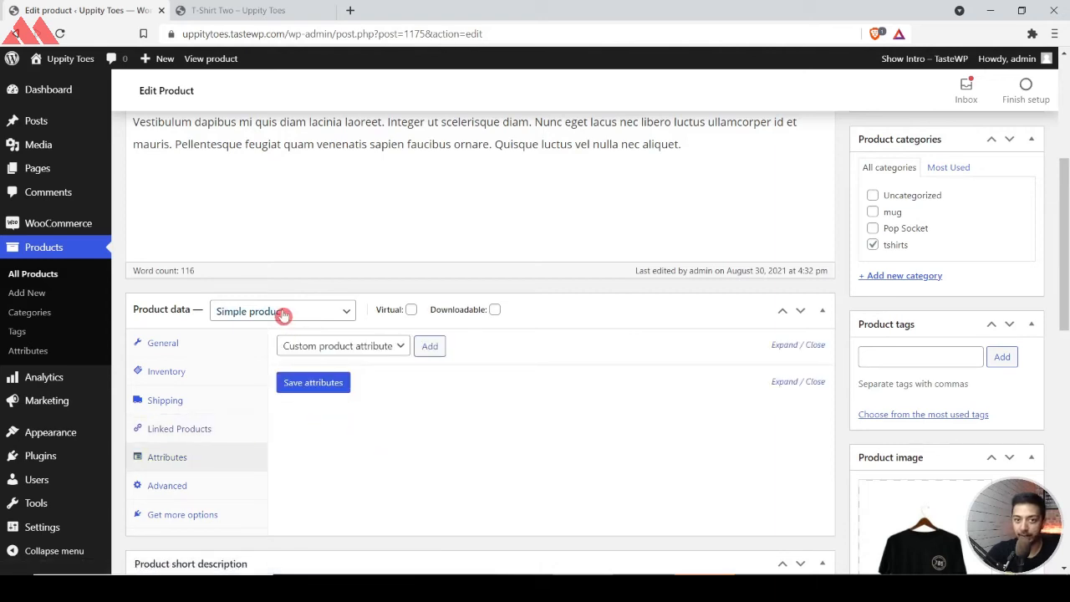
click(166, 344)
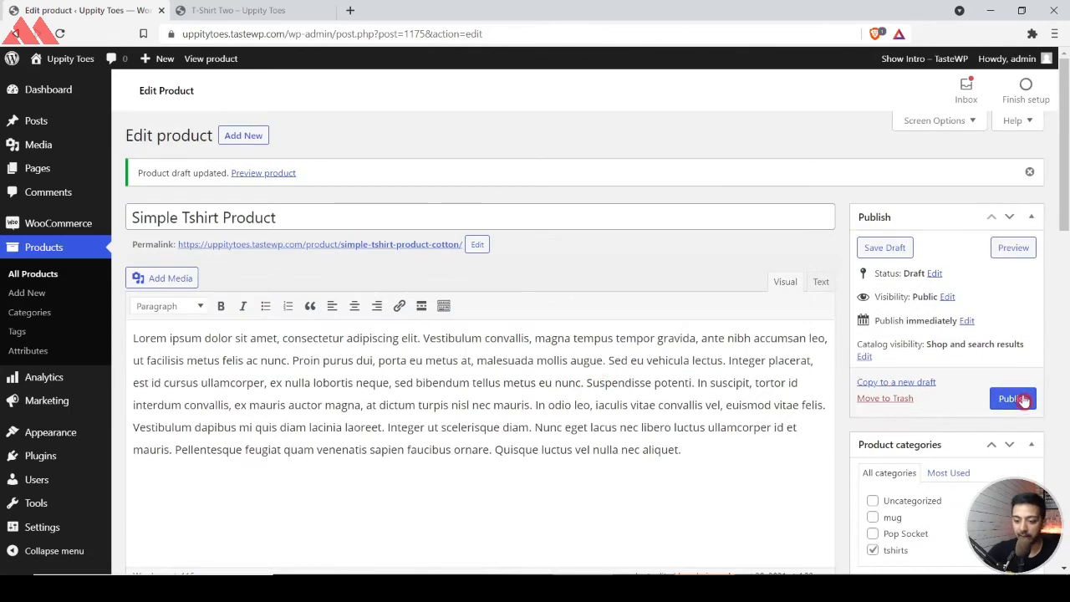
Publish the product and open its live page in a new tab to check the title, prices, short description and purchase options.
click(1011, 398)
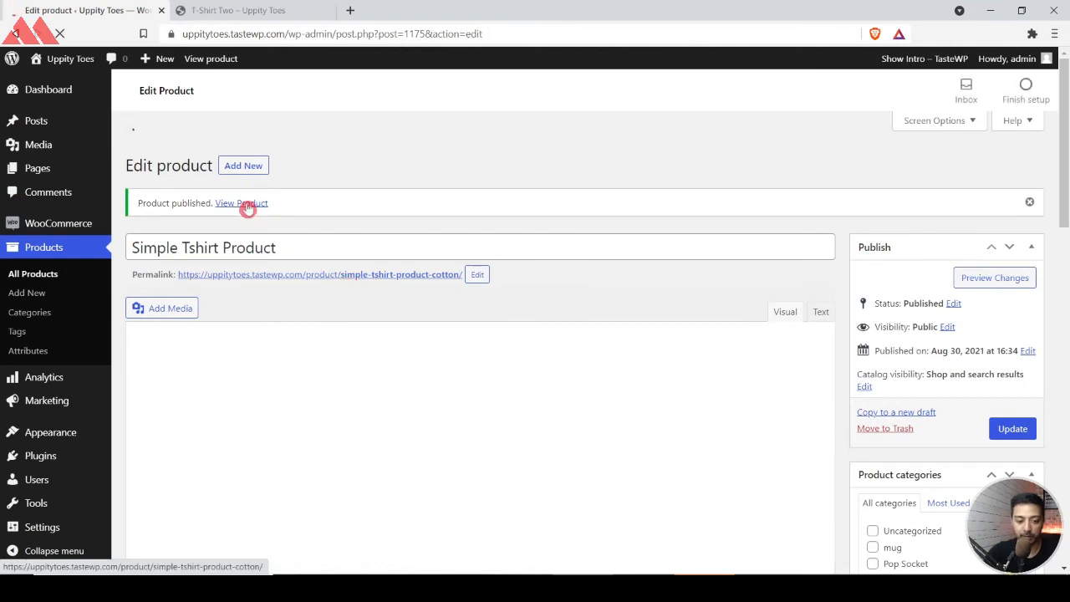
right_click(248, 207)
click(262, 216)
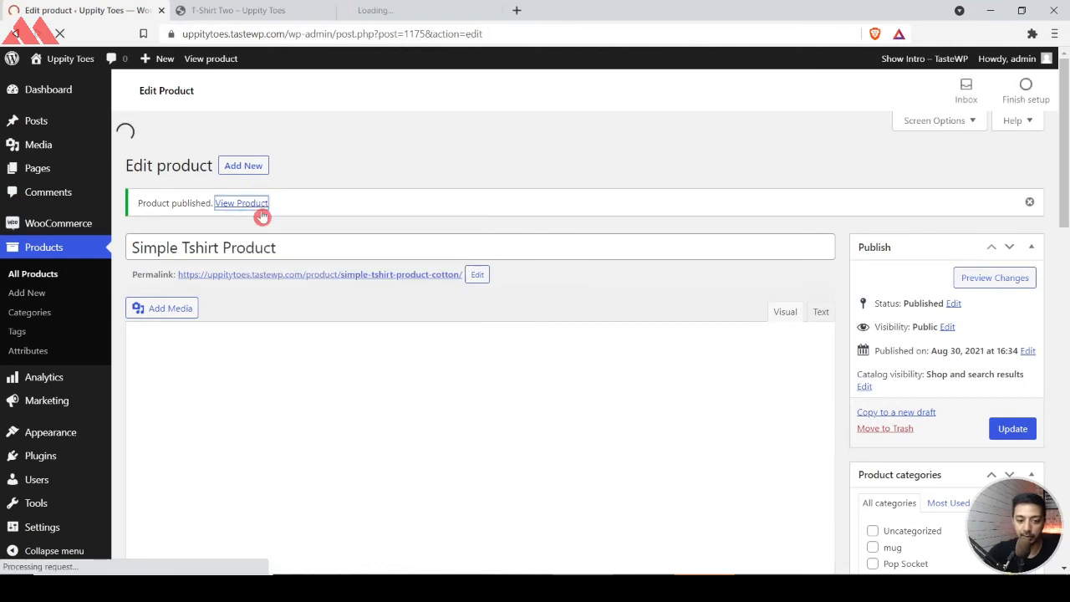
click(394, 10)
drag(548, 251, 863, 270)
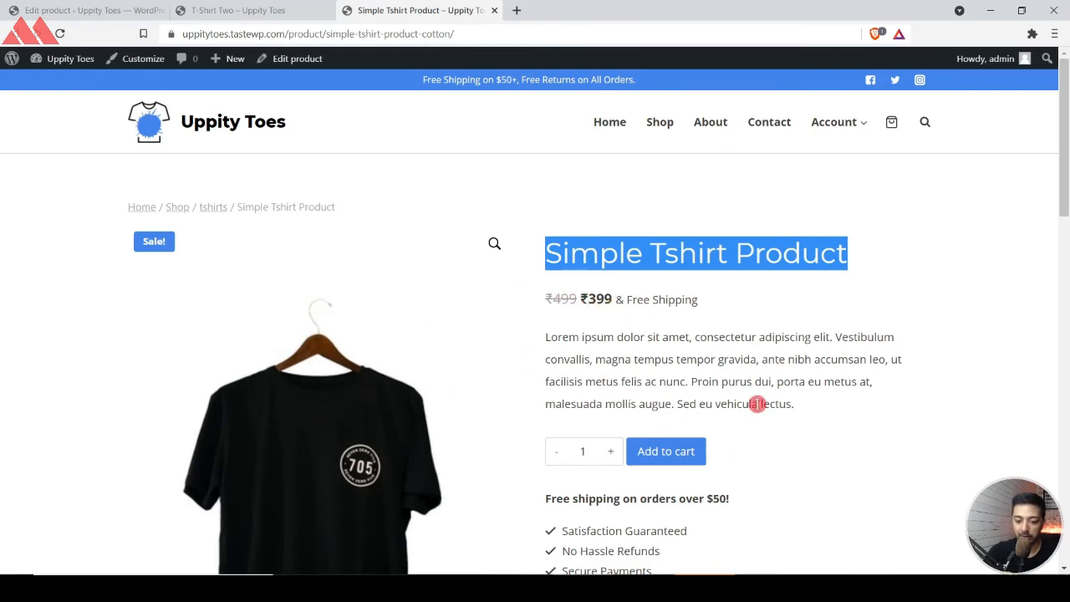
scroll(757, 404, down, 1)
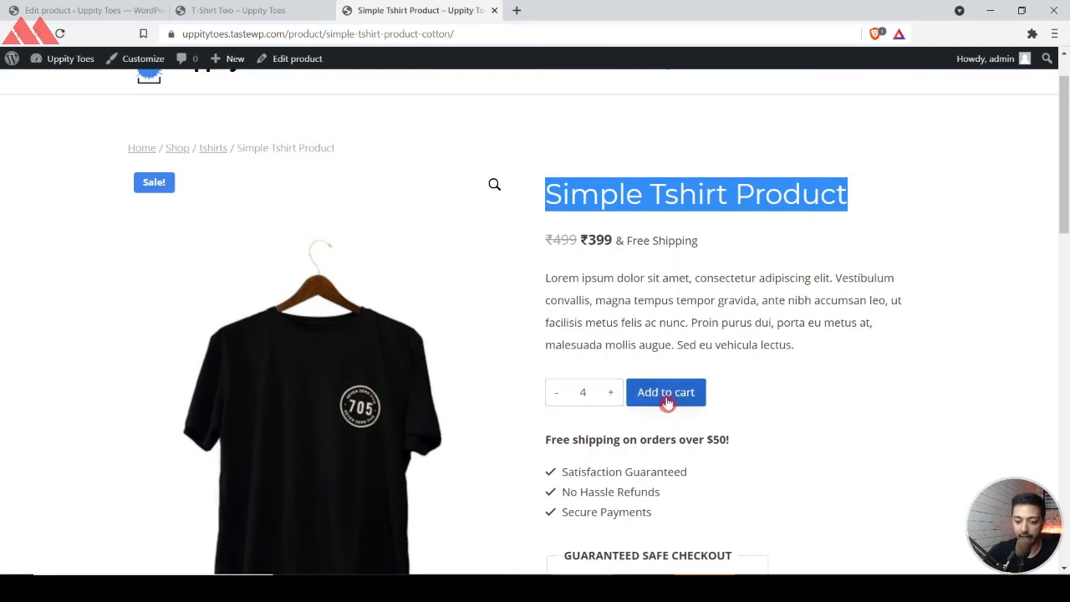
scroll(706, 432, down, 1)
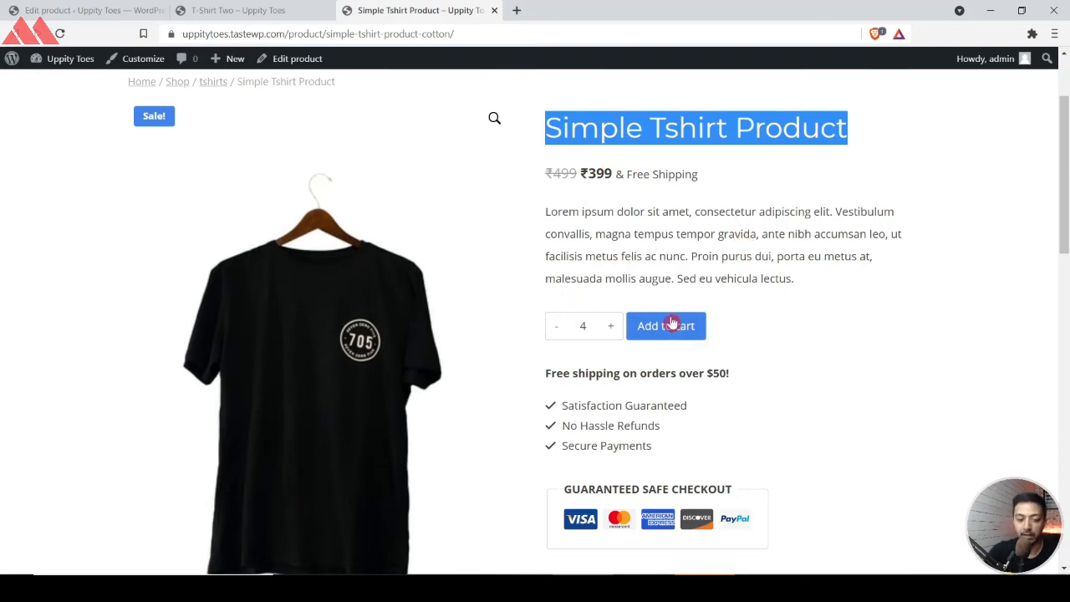
Close the T-Shirt Two page and return to the product editor.
click(253, 9)
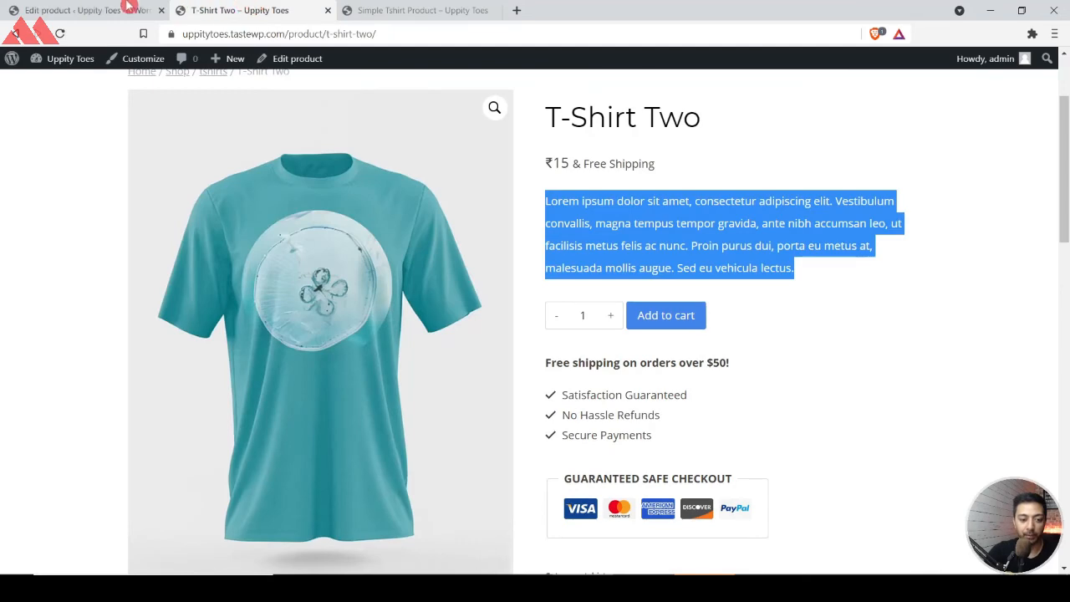
key(ctrl+w)
click(88, 9)
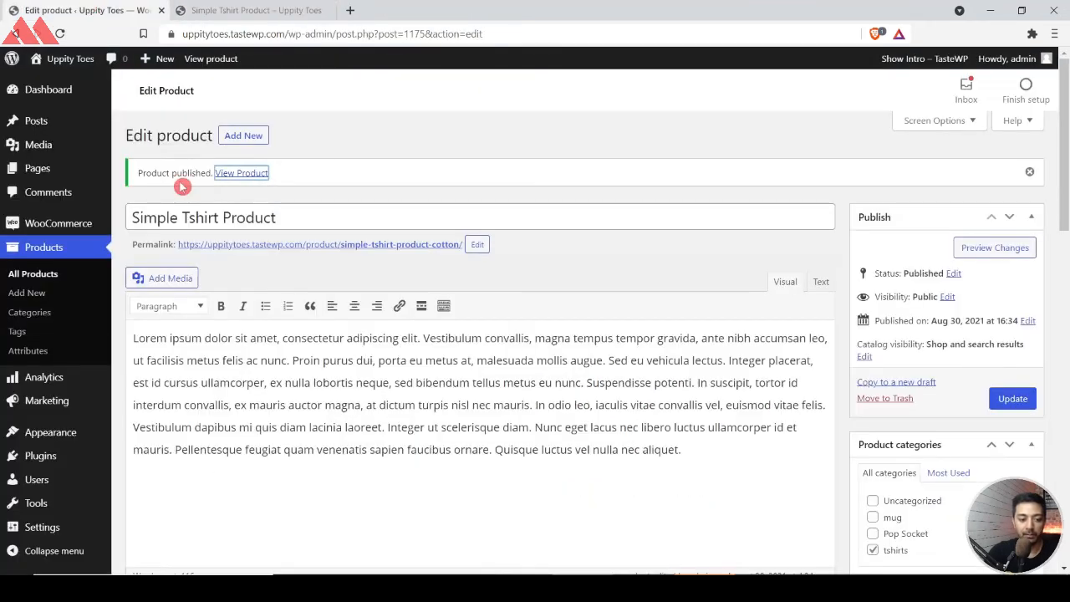
Duplicate Simple Tshirt Product from the list of all products.
click(18, 280)
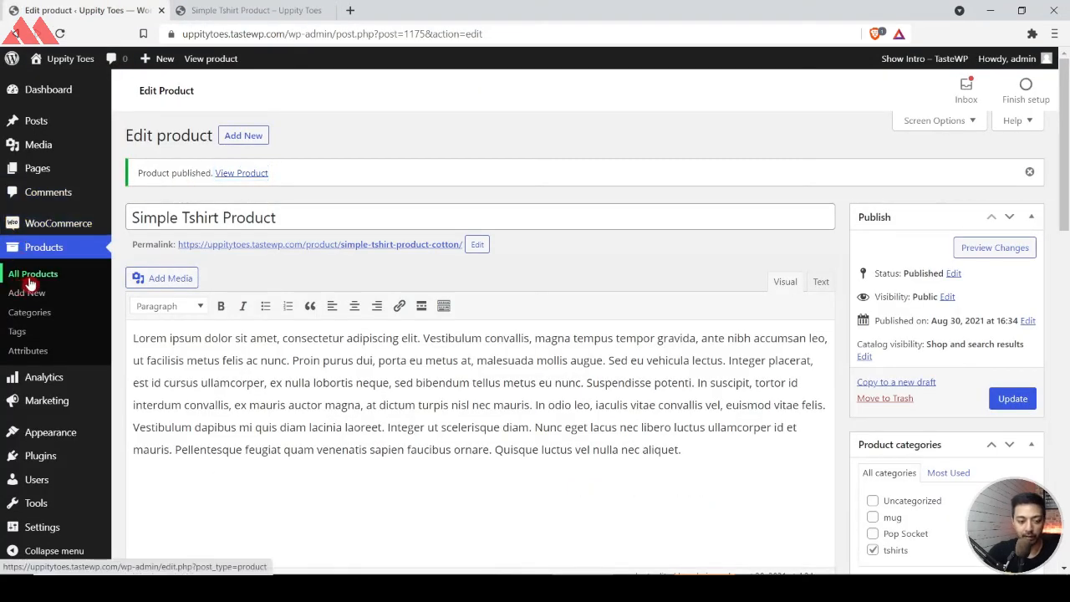
click(272, 271)
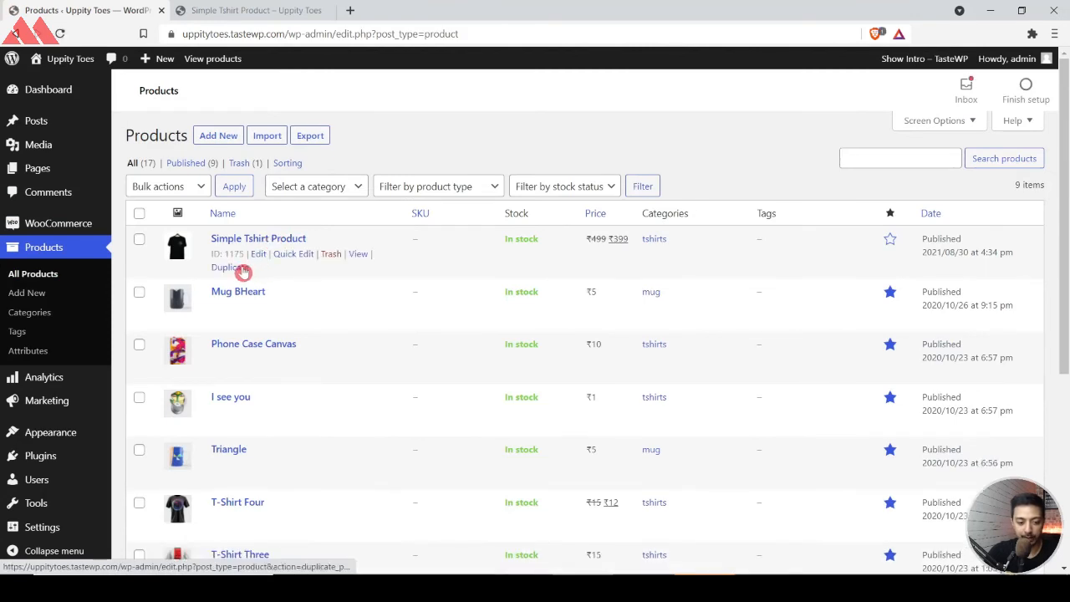
click(230, 269)
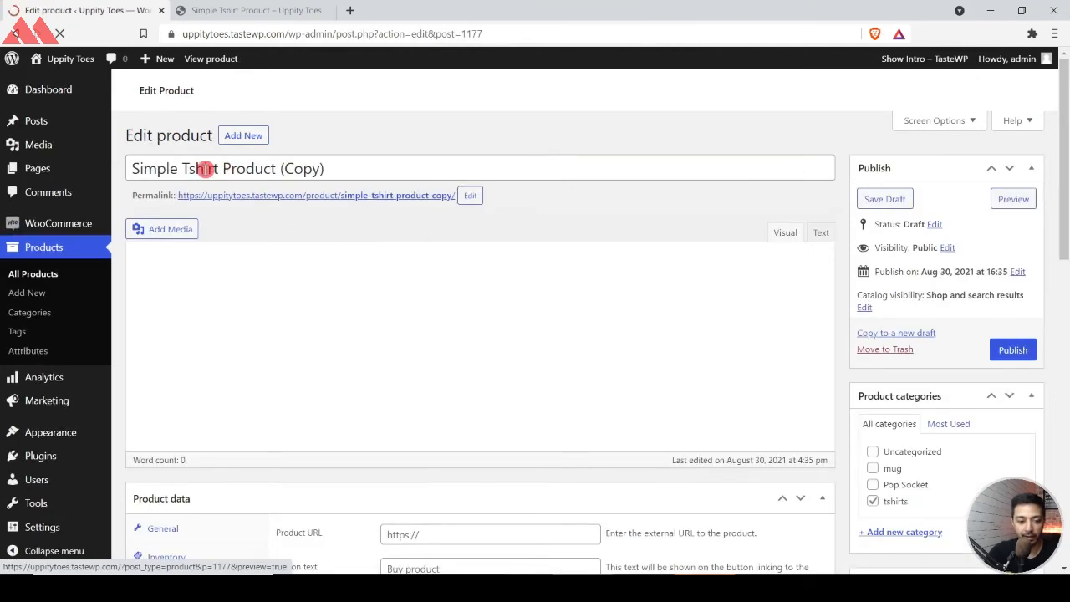
Rename the duplicated product as VAriable Tshirt Product, removing the (Copy) suffix.
double_click(146, 167)
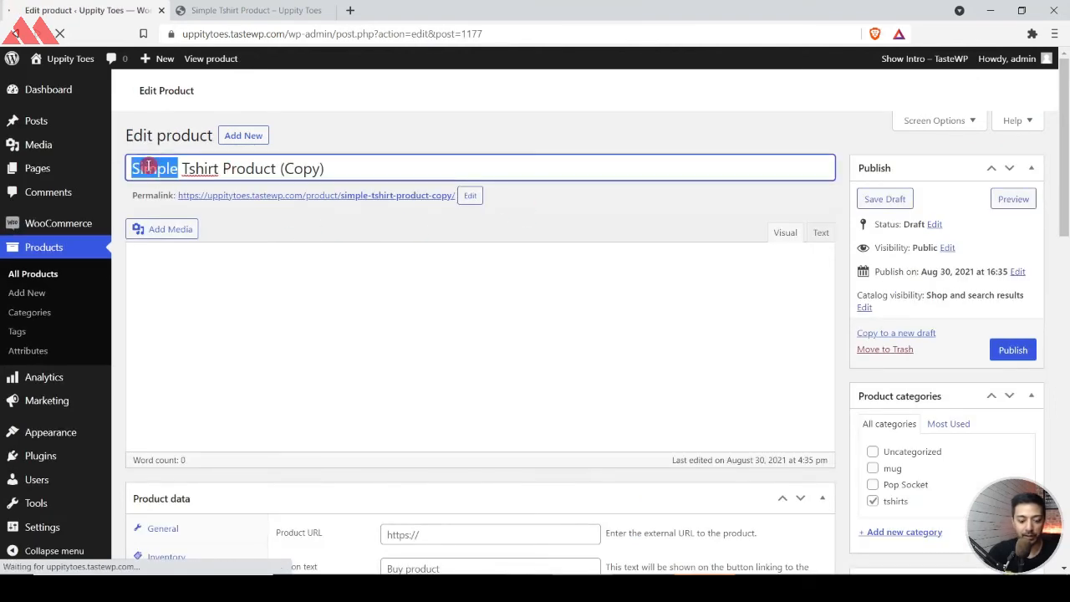
text(VAriable)
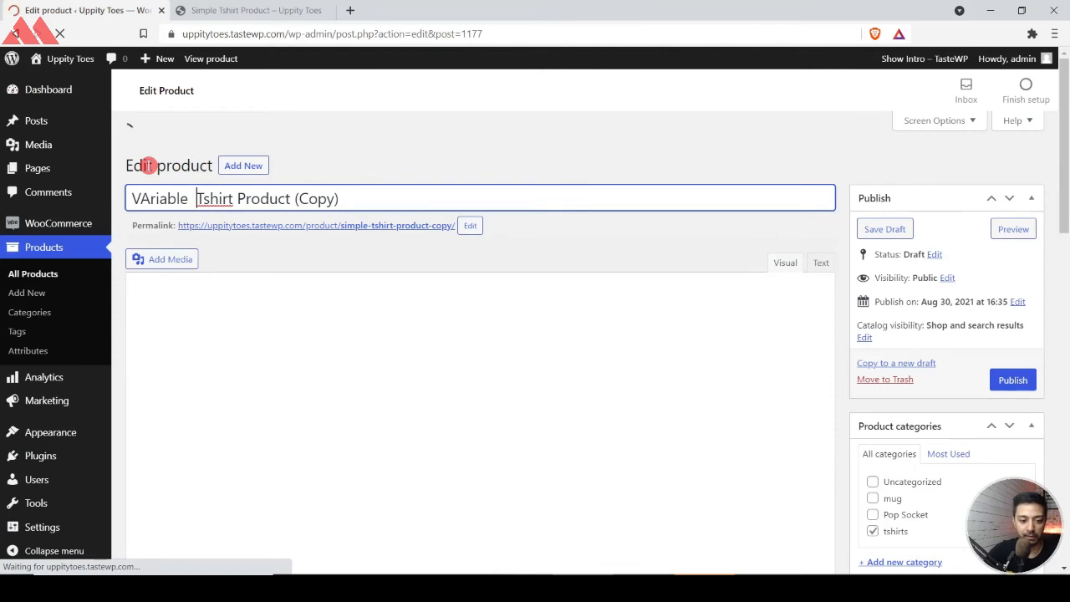
key(BackSpace)
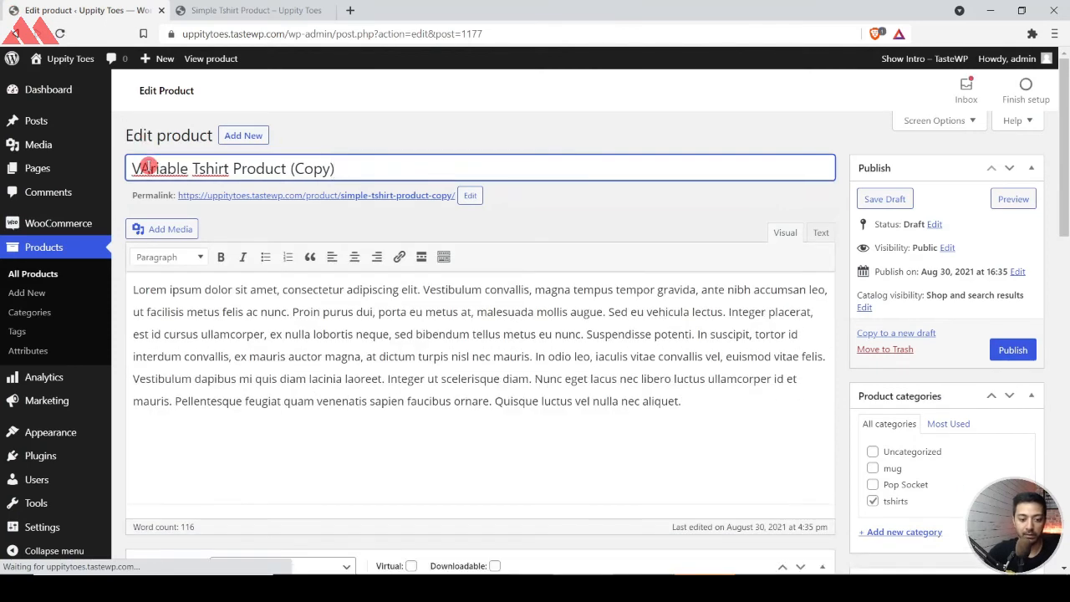
key(End)
key(BackSpace)
key(BackSpace)
key(BackSpace)
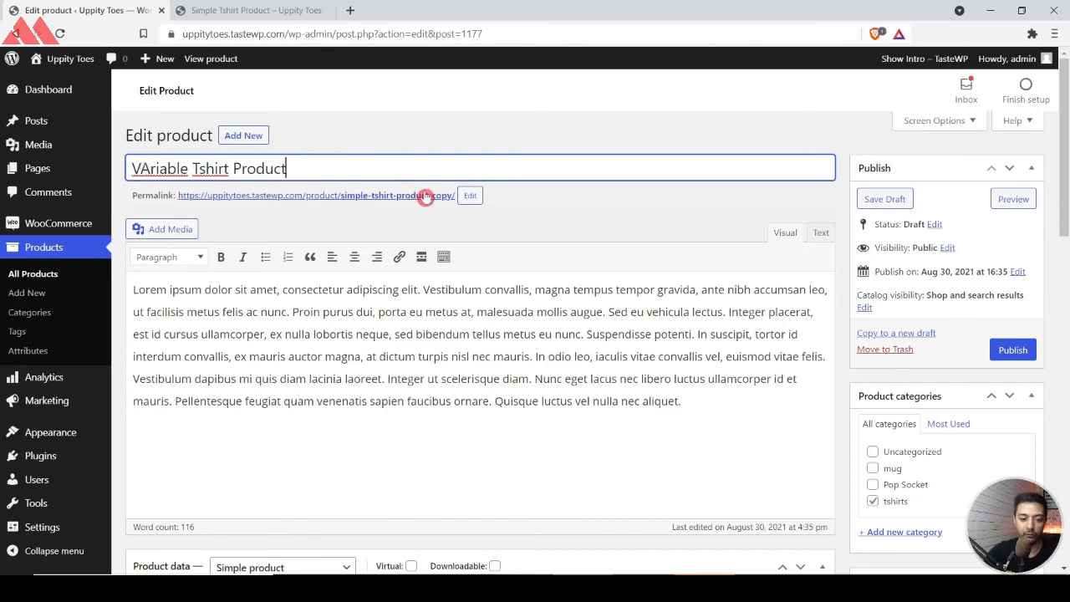
Change the duplicated product's permalink slug to simple-tshirt-product-var.
click(473, 199)
double_click(445, 197)
text(var)
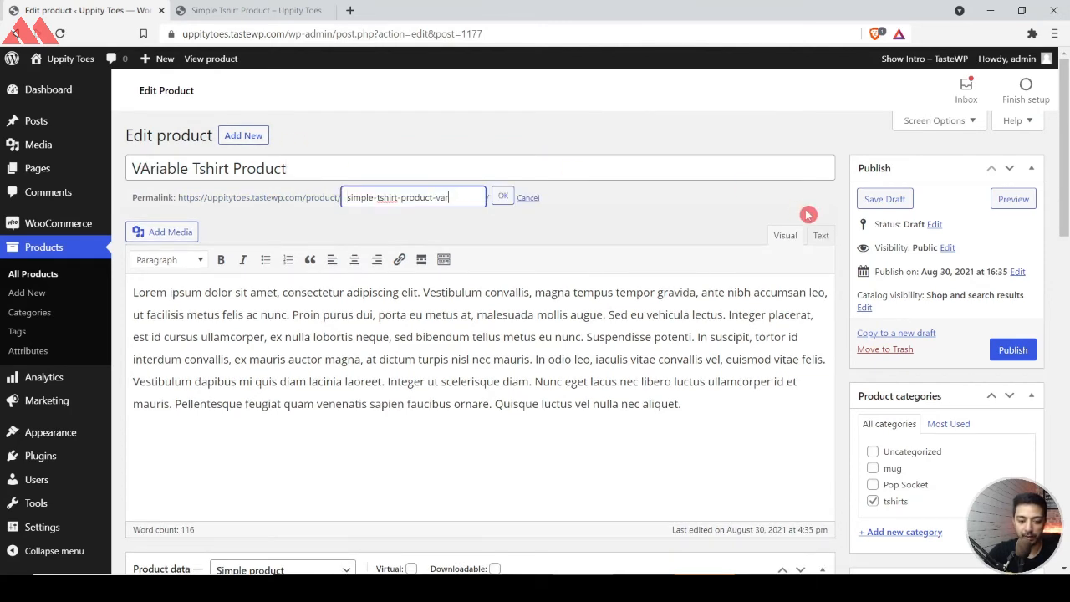
click(504, 196)
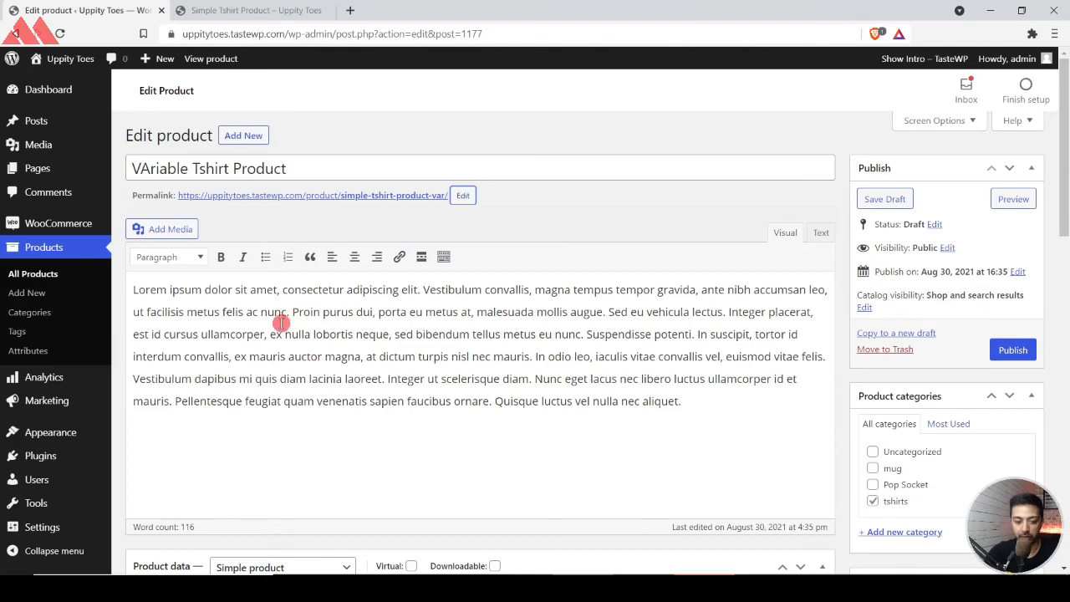
Delete both photos from the duplicated product's gallery and return to its product data.
scroll(622, 337, down, 1)
scroll(623, 337, down, 5)
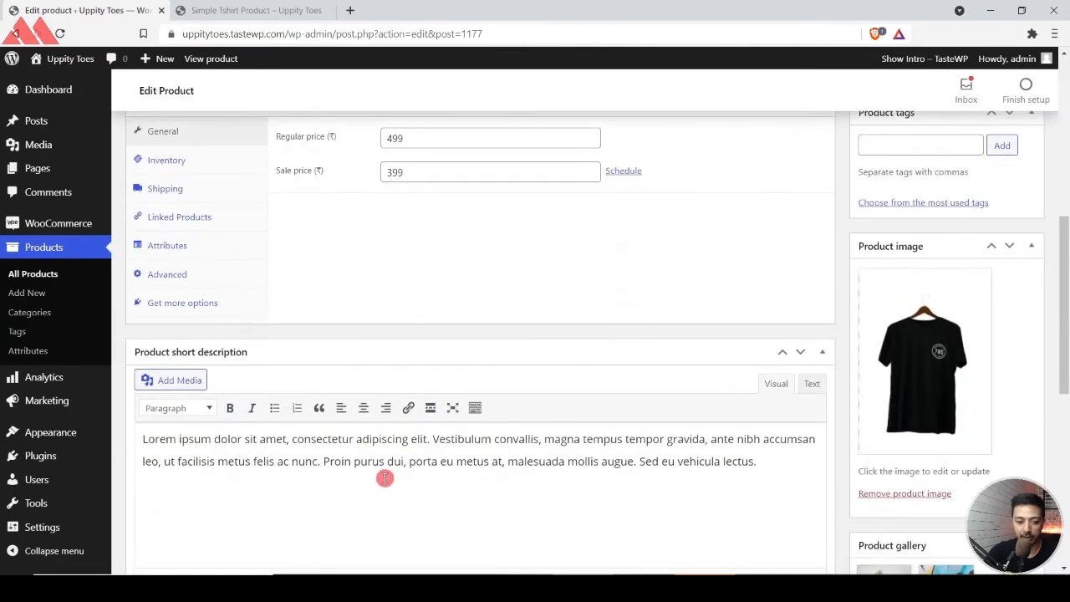
scroll(935, 409, down, 3)
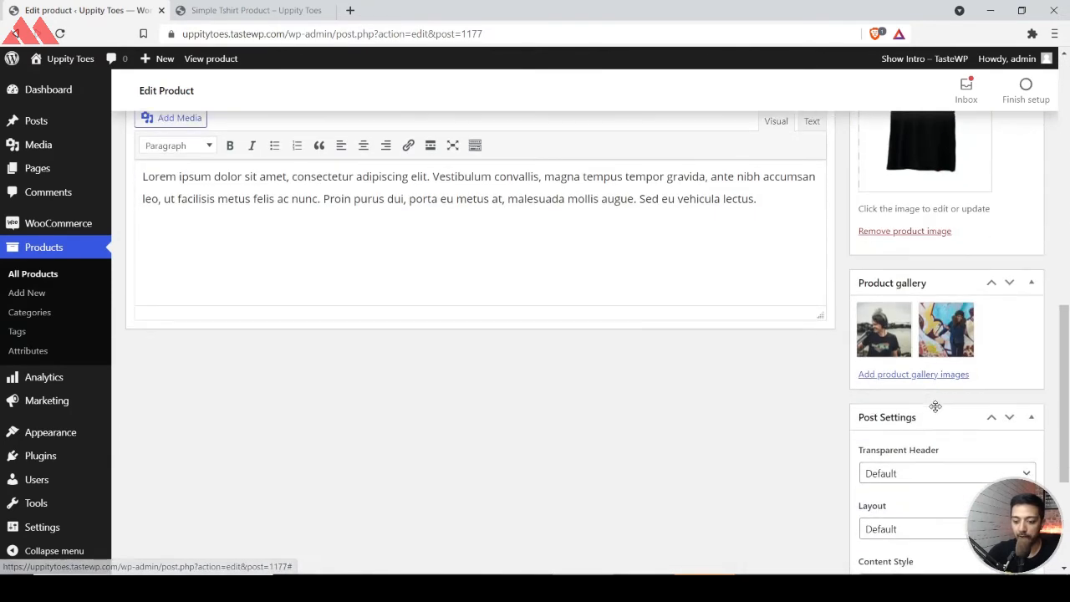
click(972, 308)
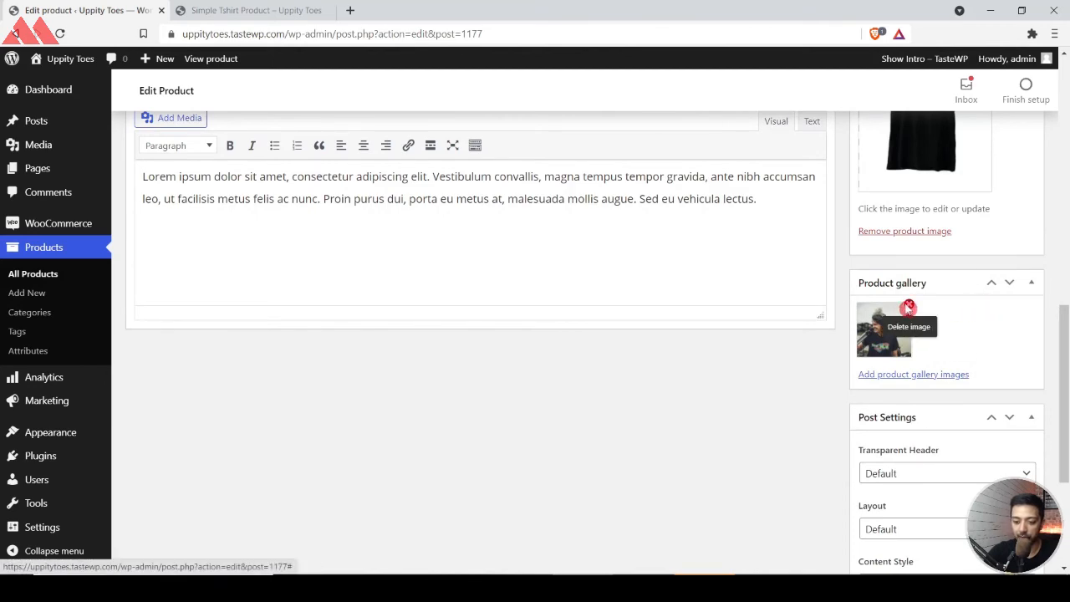
click(906, 307)
scroll(907, 309, up, 10)
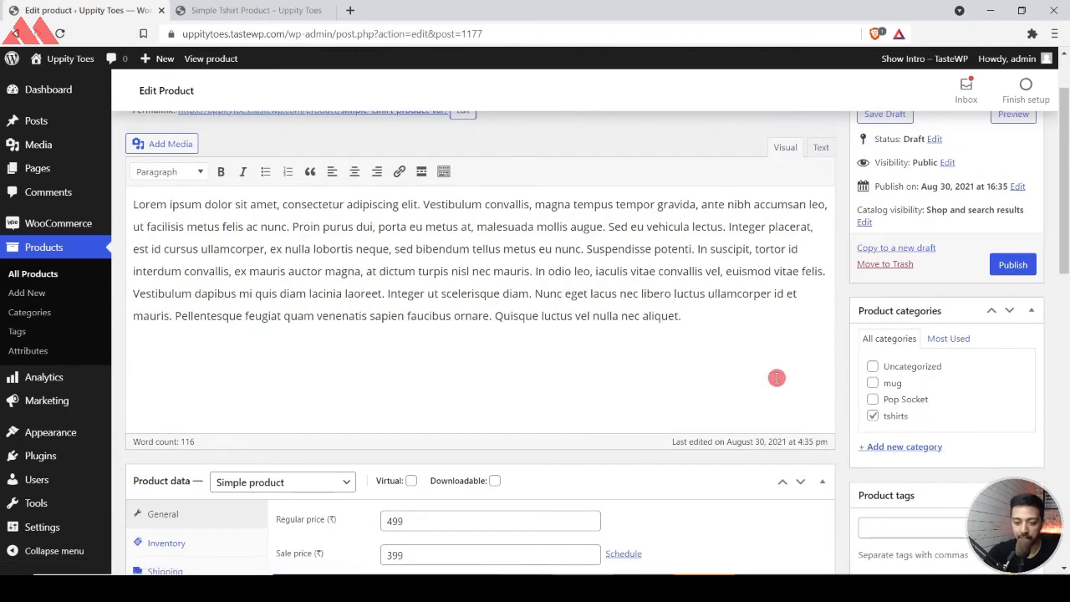
scroll(776, 378, up, 1)
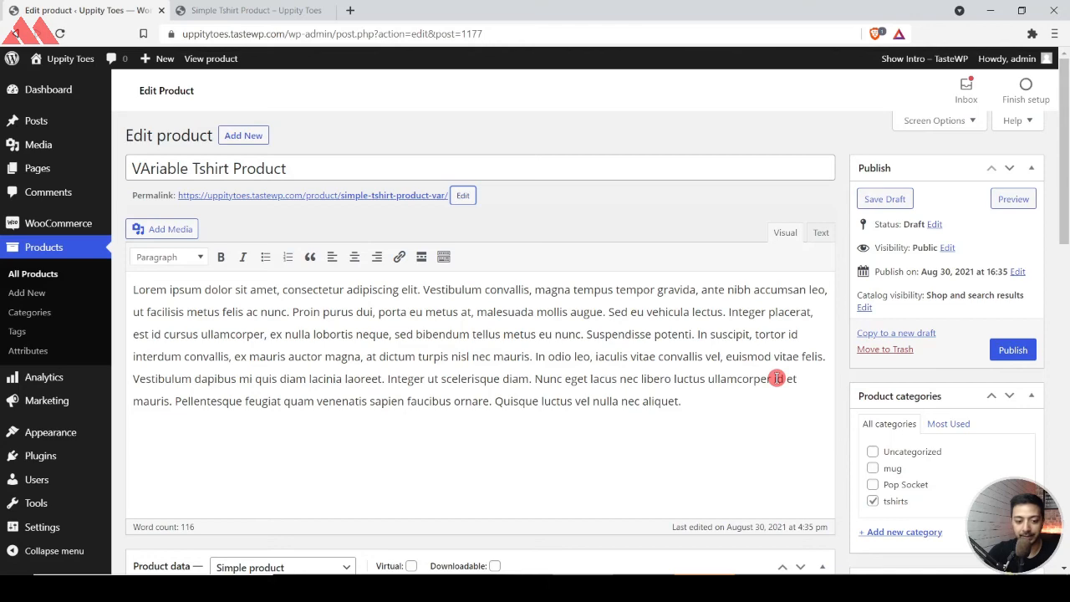
scroll(777, 377, down, 4)
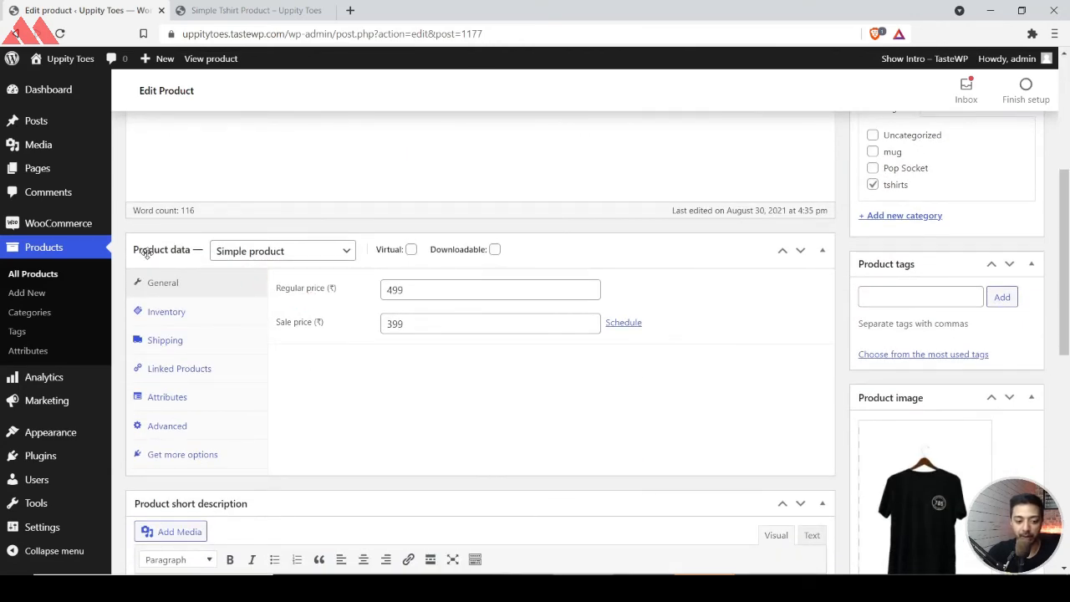
Change the duplicated product's type to Variable product and show its attribute settings.
click(335, 255)
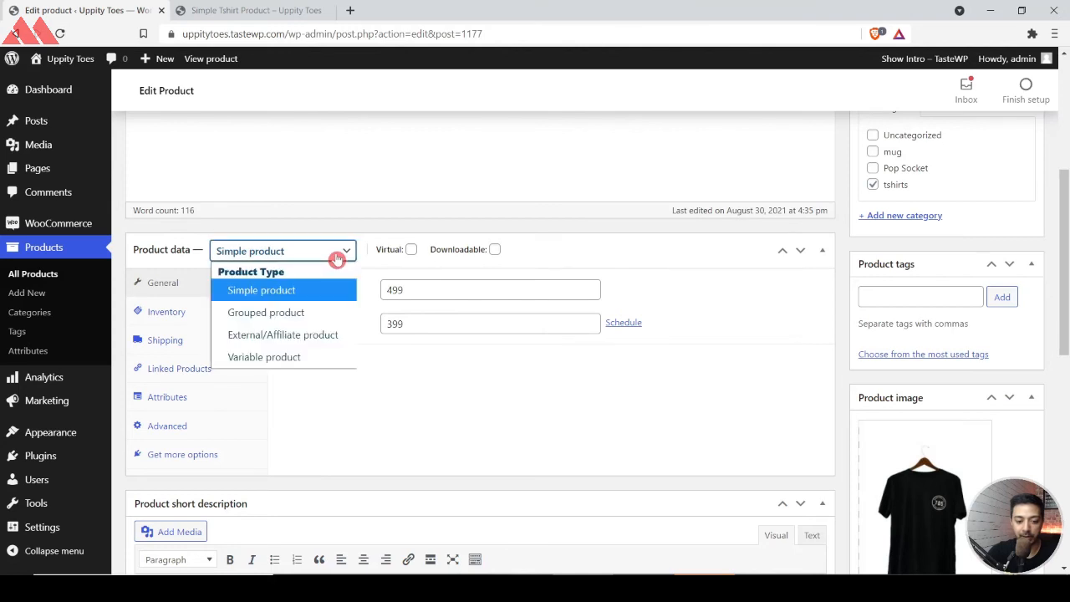
click(311, 361)
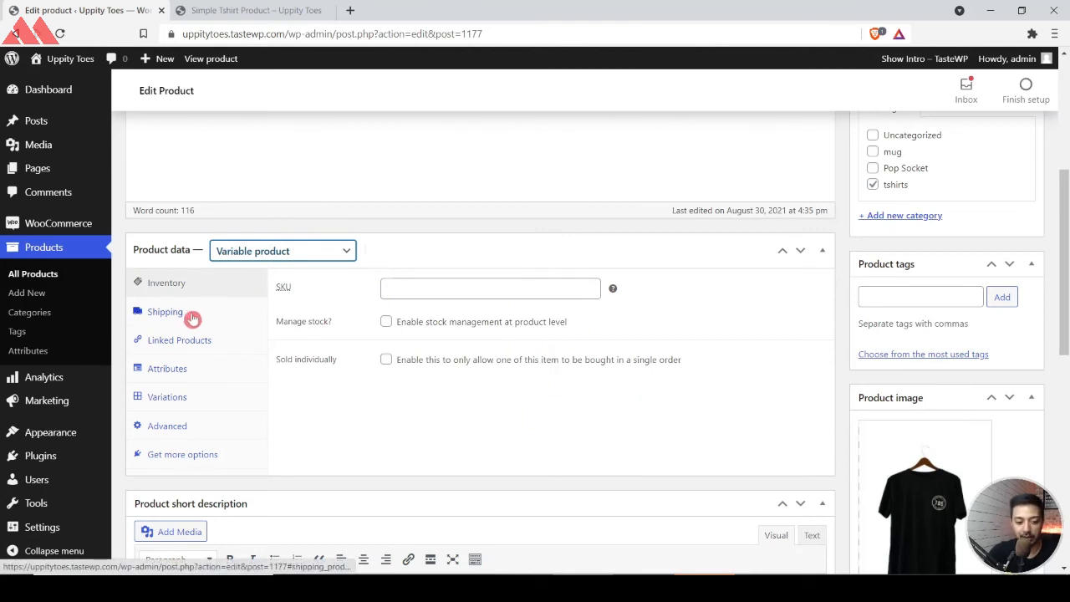
click(165, 378)
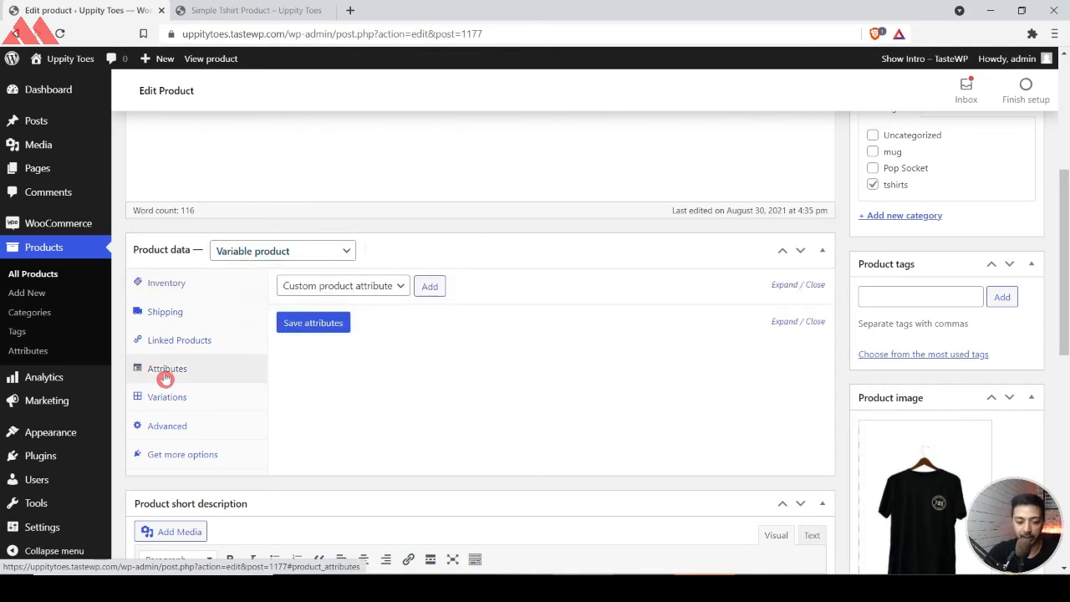
Add a custom product attribute named Size and enable it for variations.
click(365, 285)
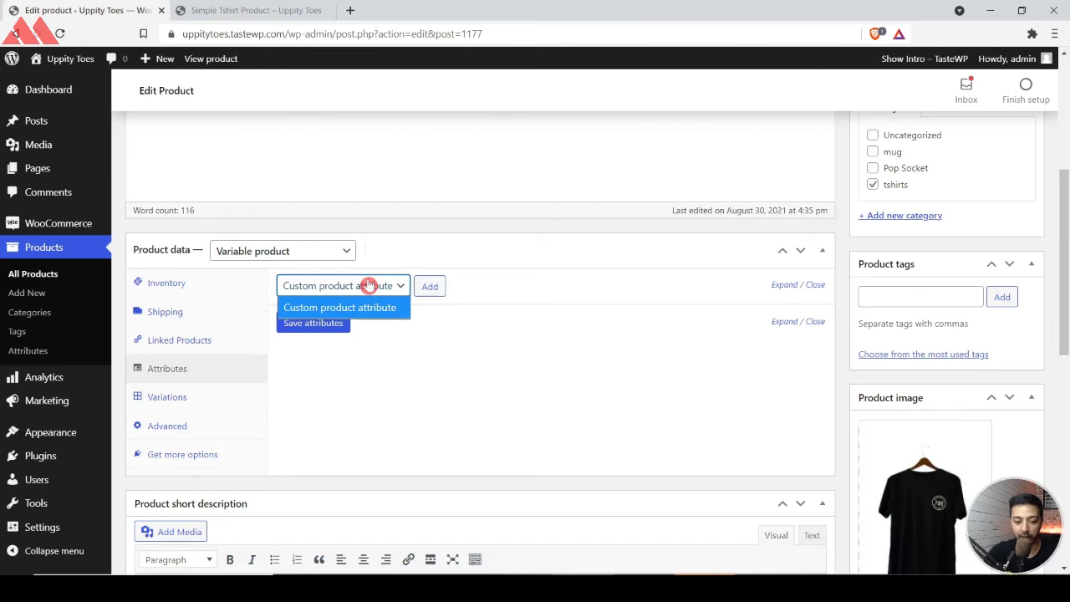
click(430, 288)
click(354, 363)
text(Size)
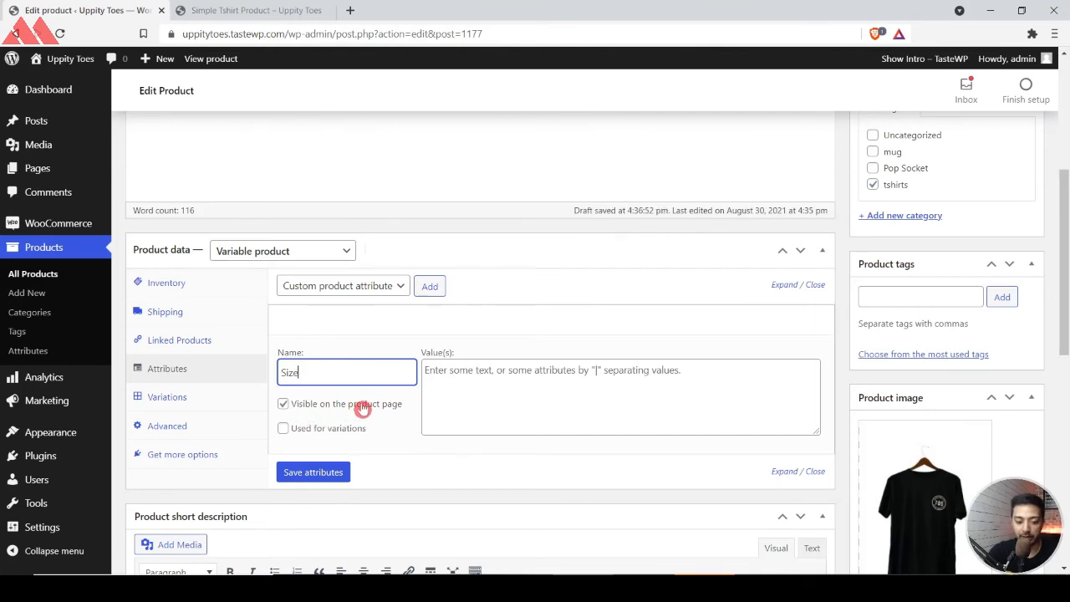
click(301, 426)
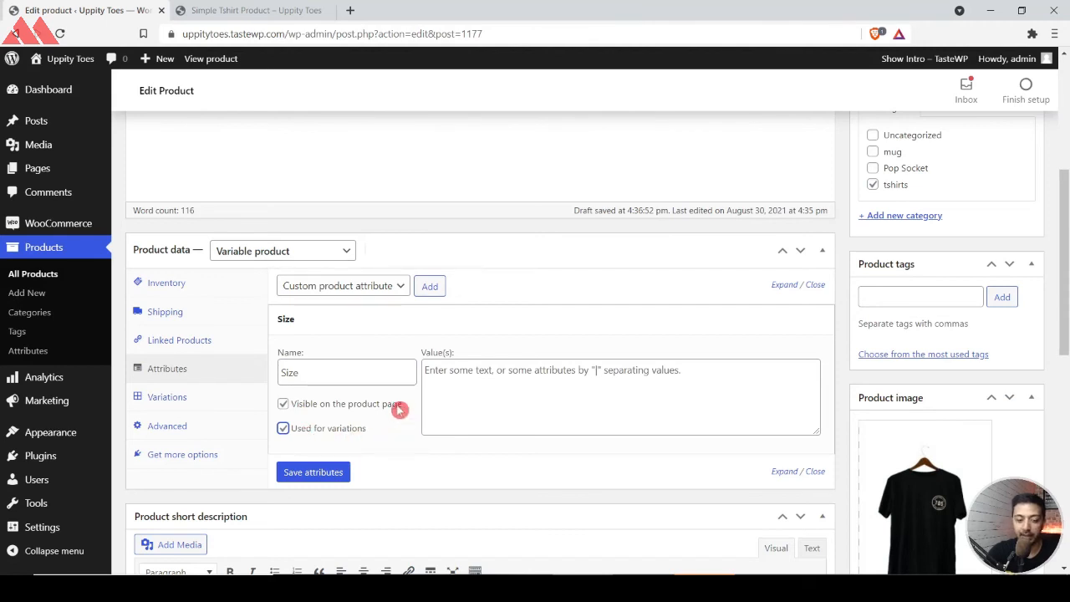
click(319, 363)
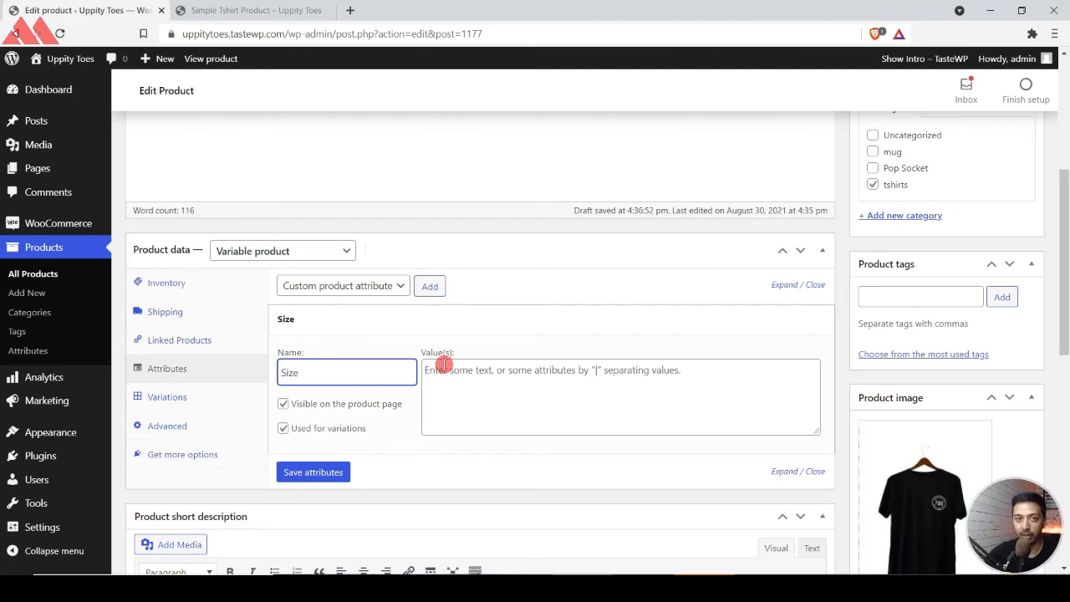
Enter SMALL | MEDIUM | LARGE | X-LARGE as the Size attribute's values and save the attributes.
click(582, 400)
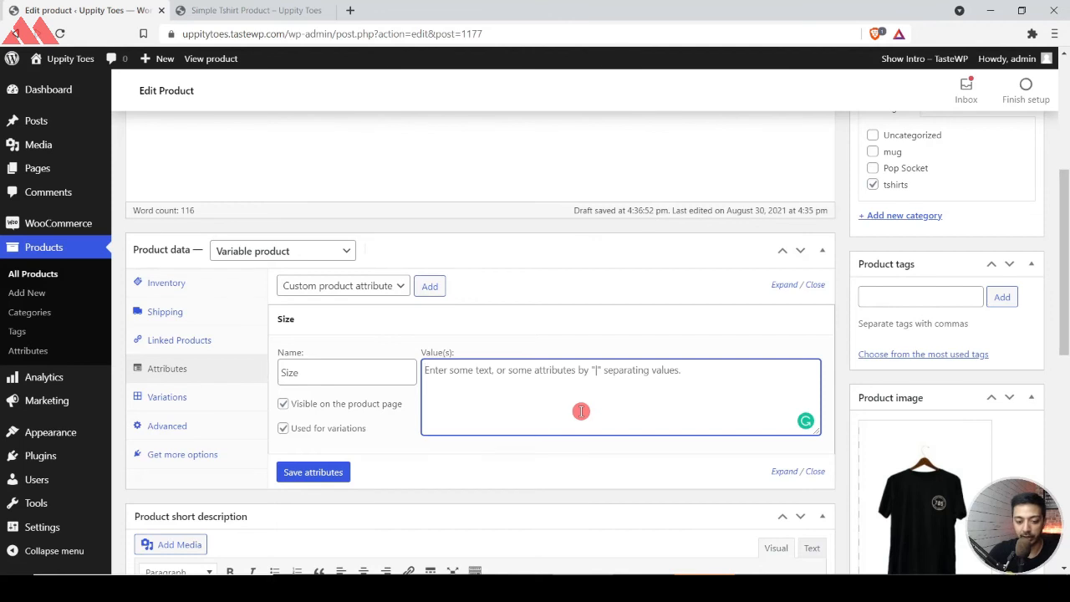
text(SMALL)
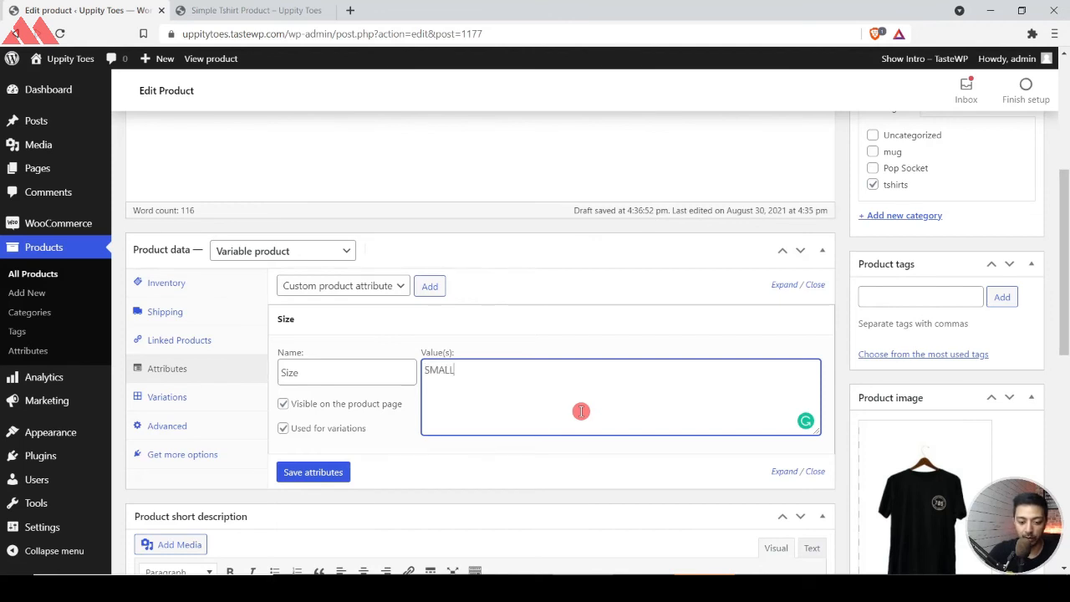
text( | MEDIUM | LARGE | X-LARGE)
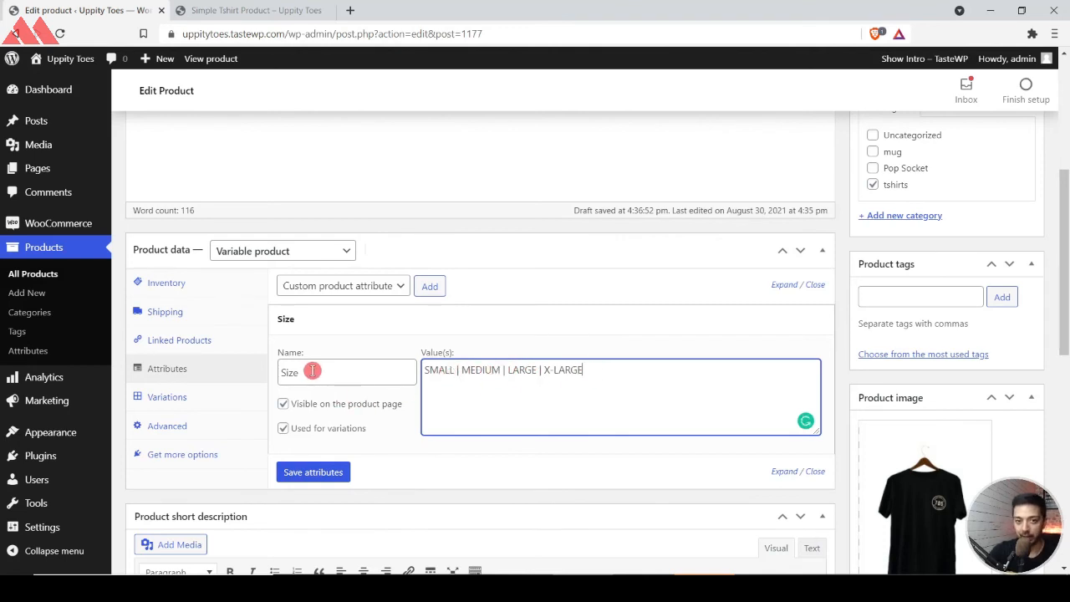
click(314, 472)
click(323, 358)
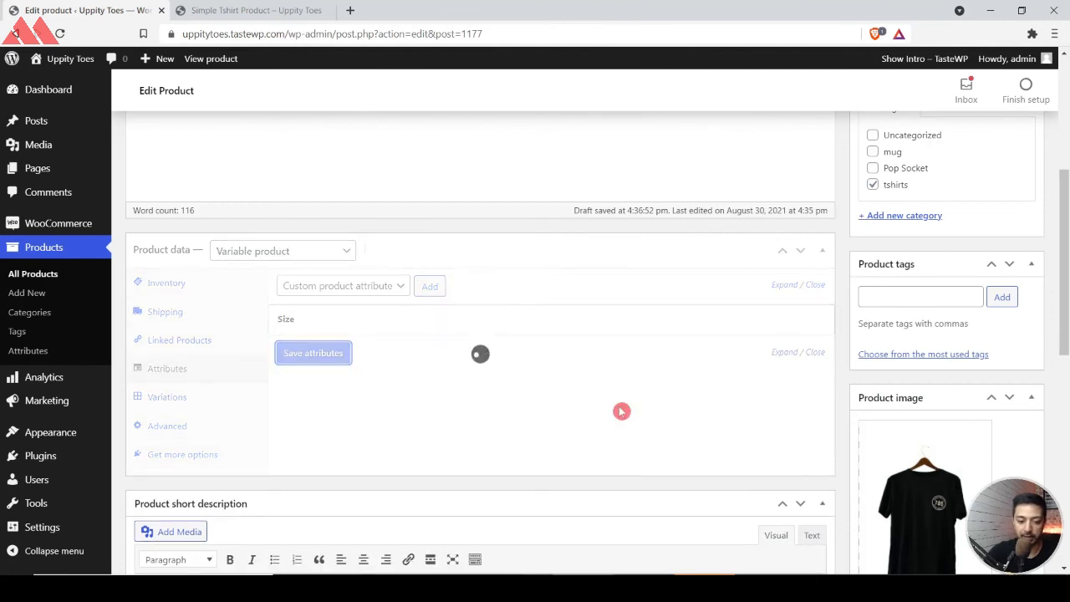
Create variations from all attributes of the product and accept the confirmation dialogs.
click(155, 399)
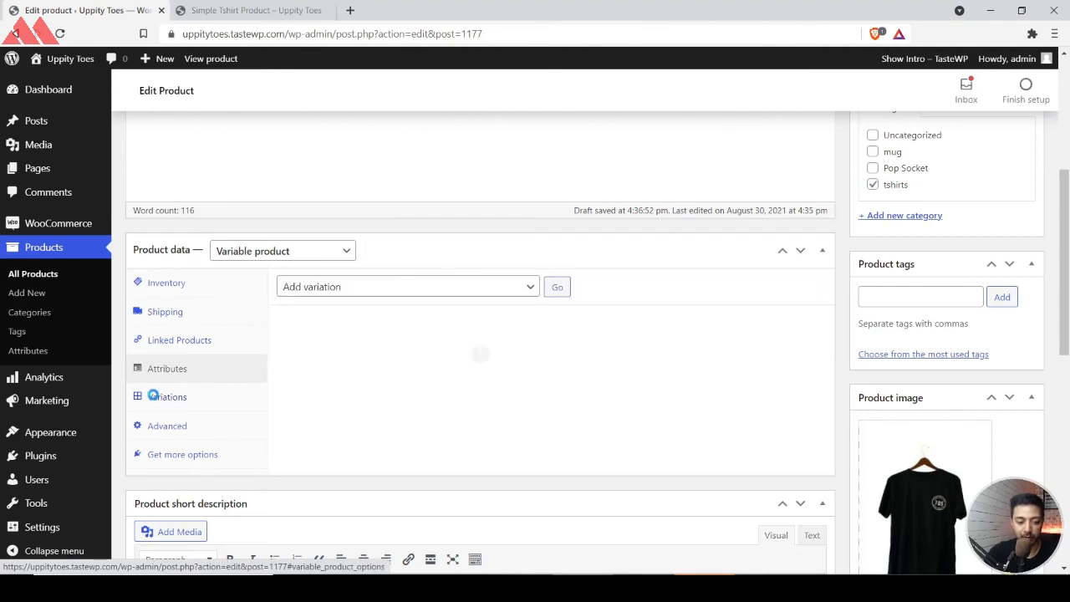
click(506, 288)
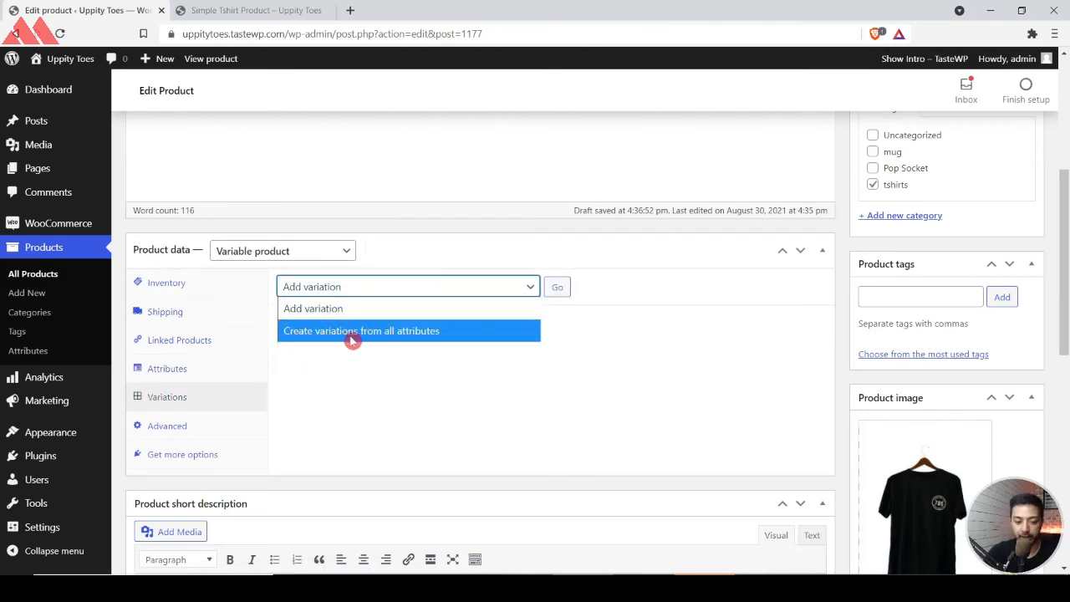
click(436, 333)
click(558, 287)
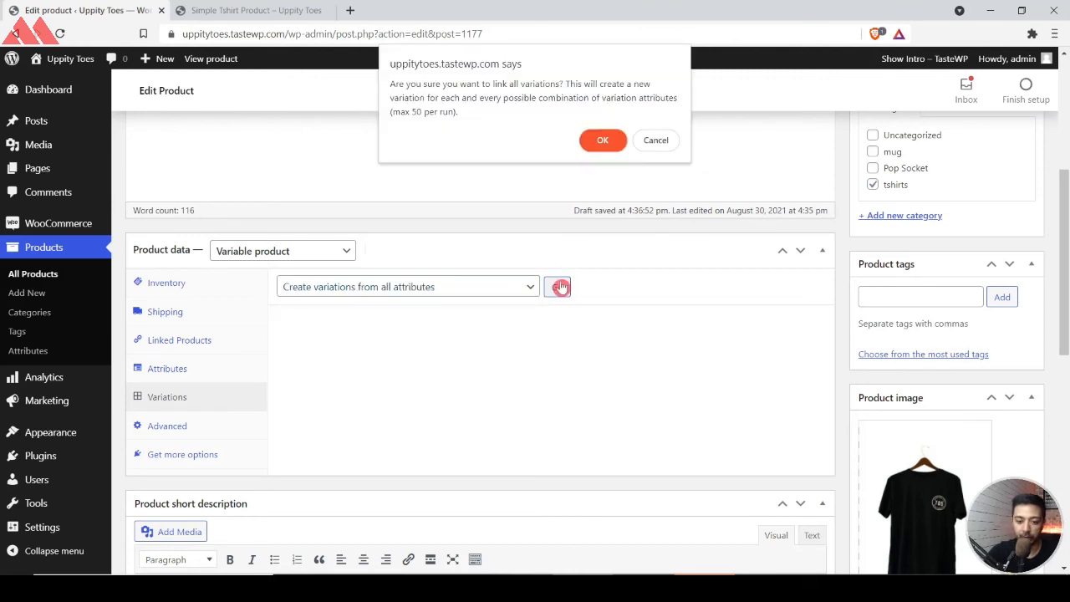
click(597, 144)
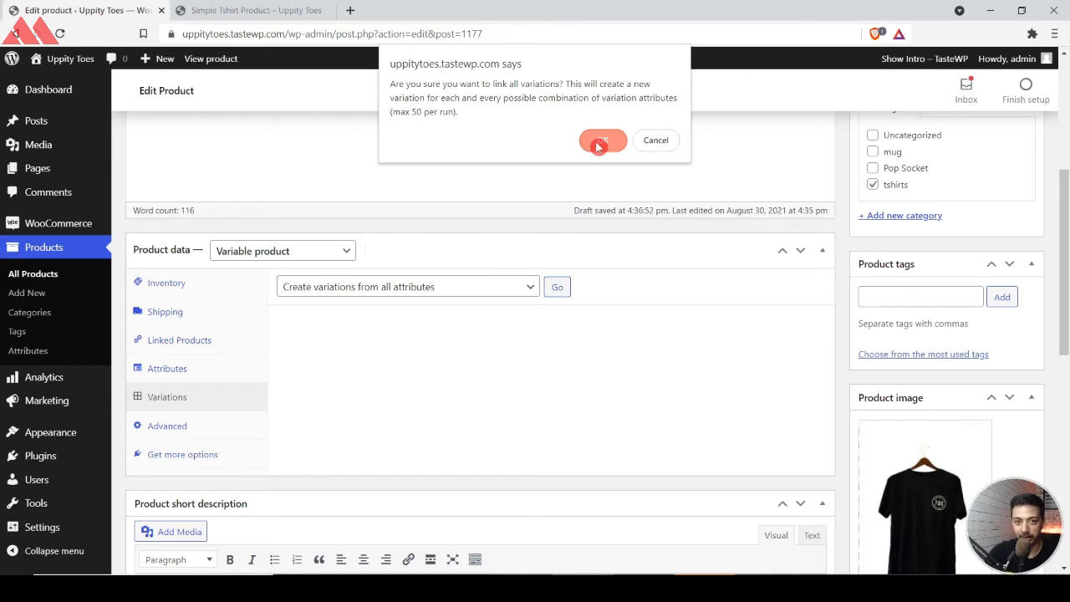
click(608, 141)
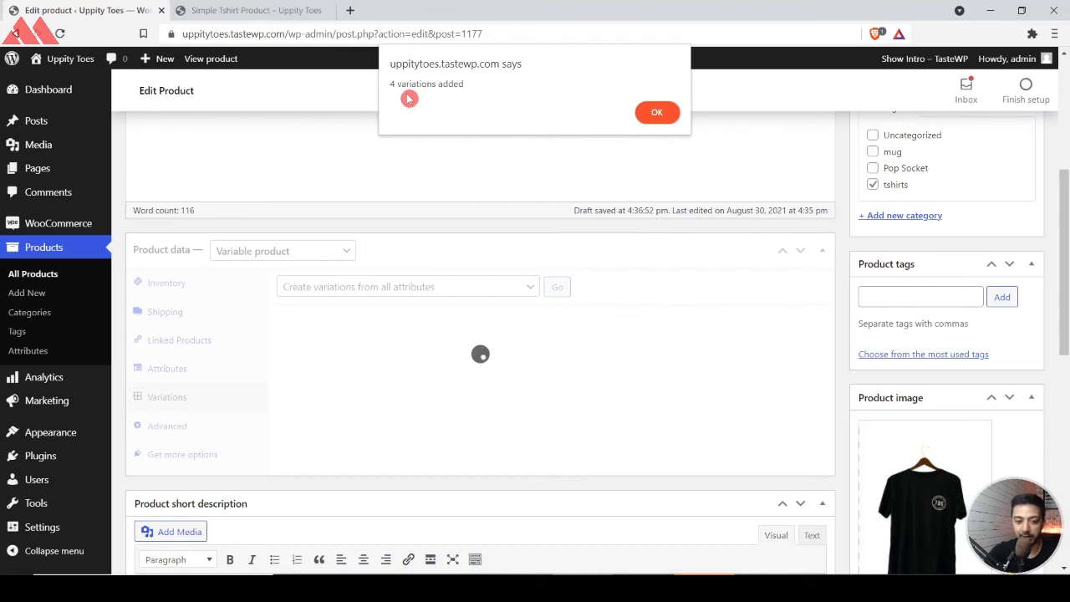
click(650, 110)
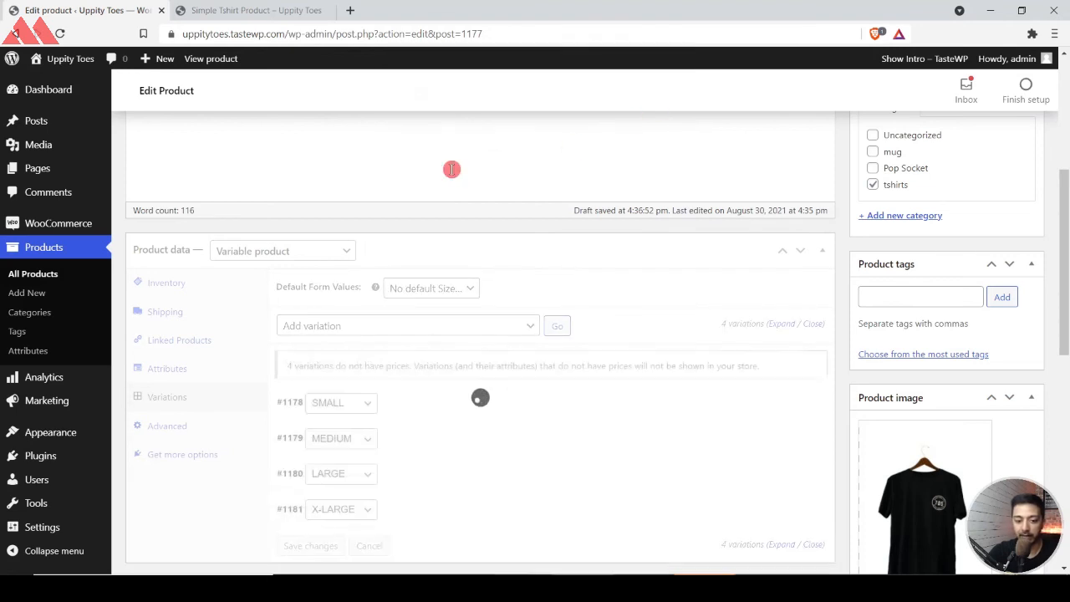
Upload white.jpg and set it as the image of the SMALL variation.
scroll(392, 308, down, 1)
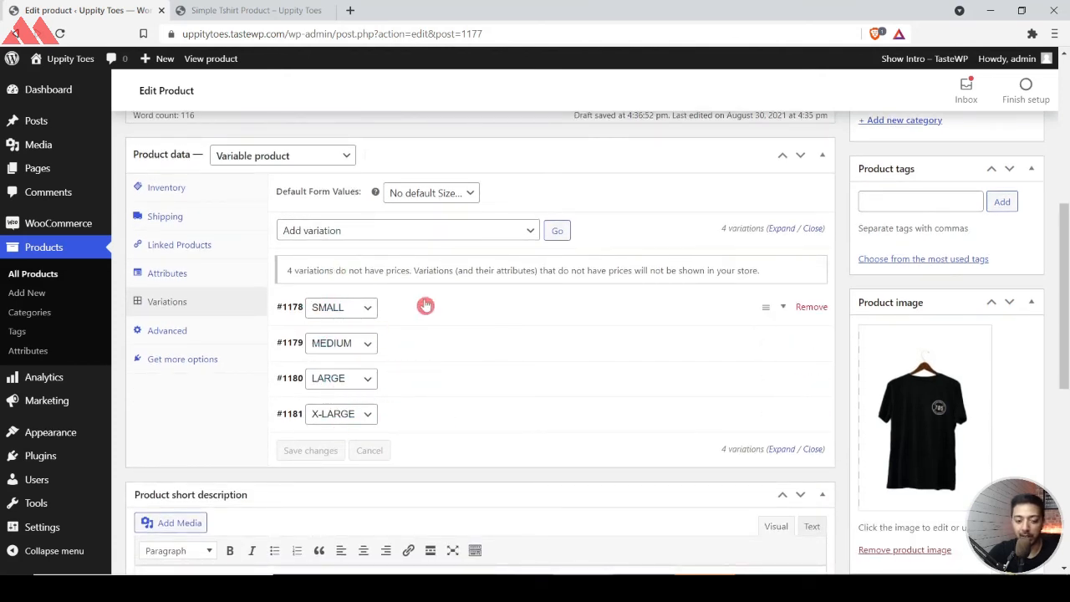
click(781, 310)
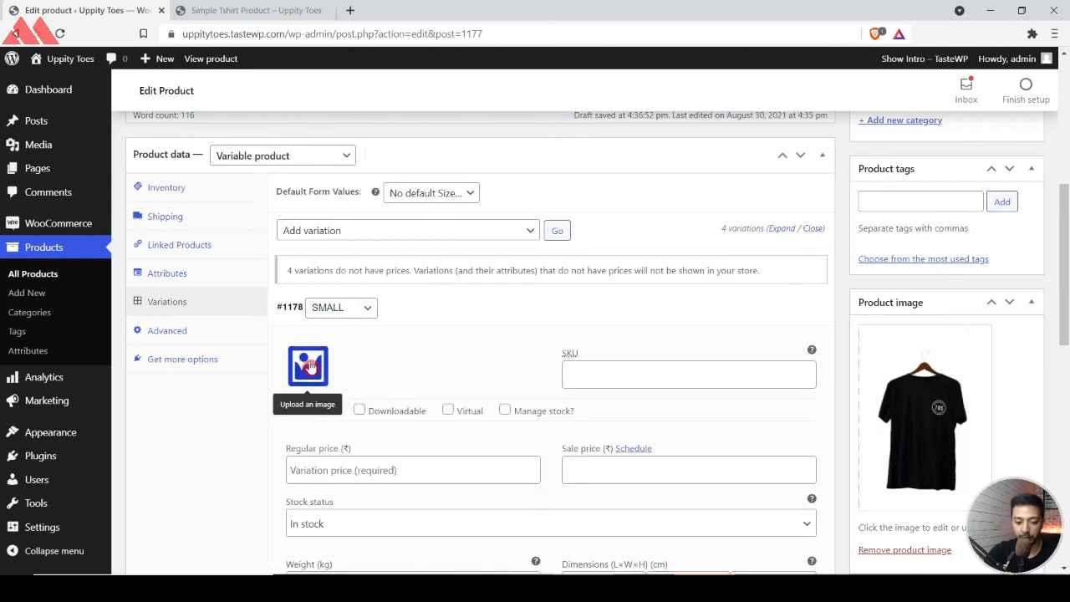
click(311, 366)
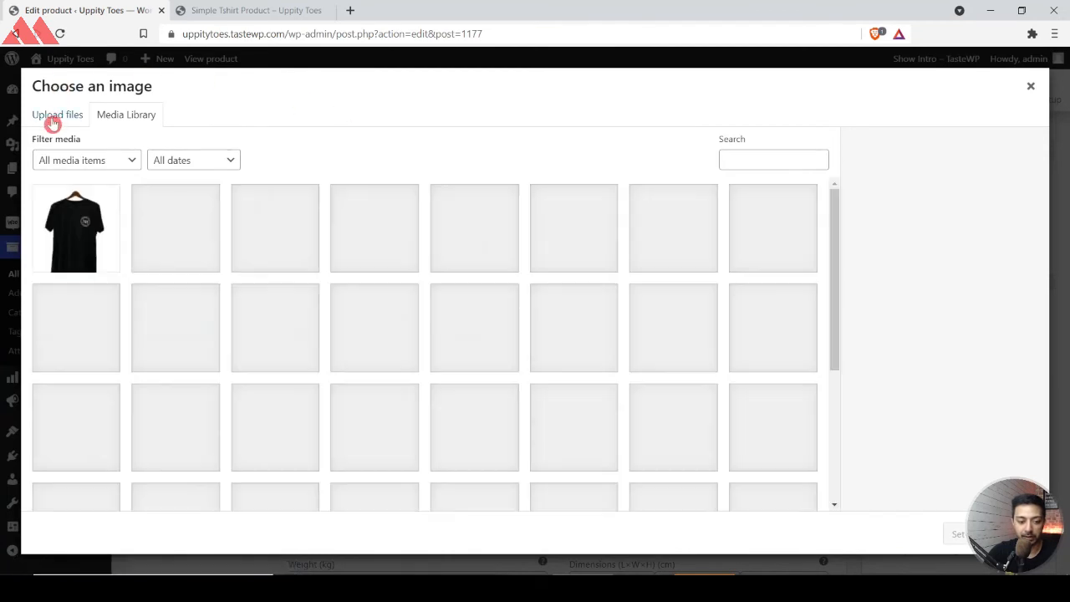
click(53, 115)
click(535, 315)
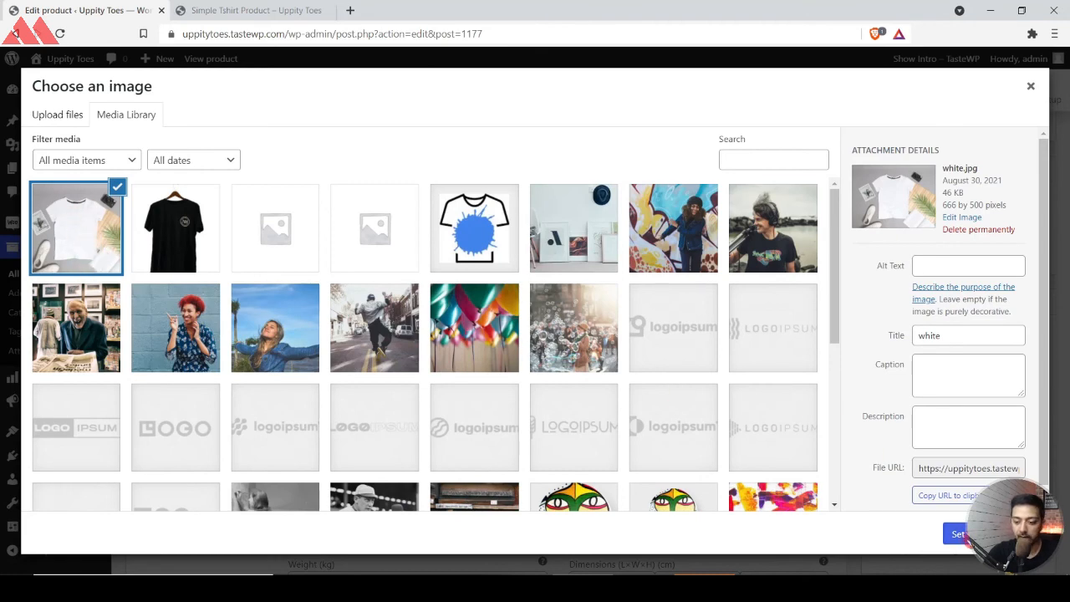
click(957, 534)
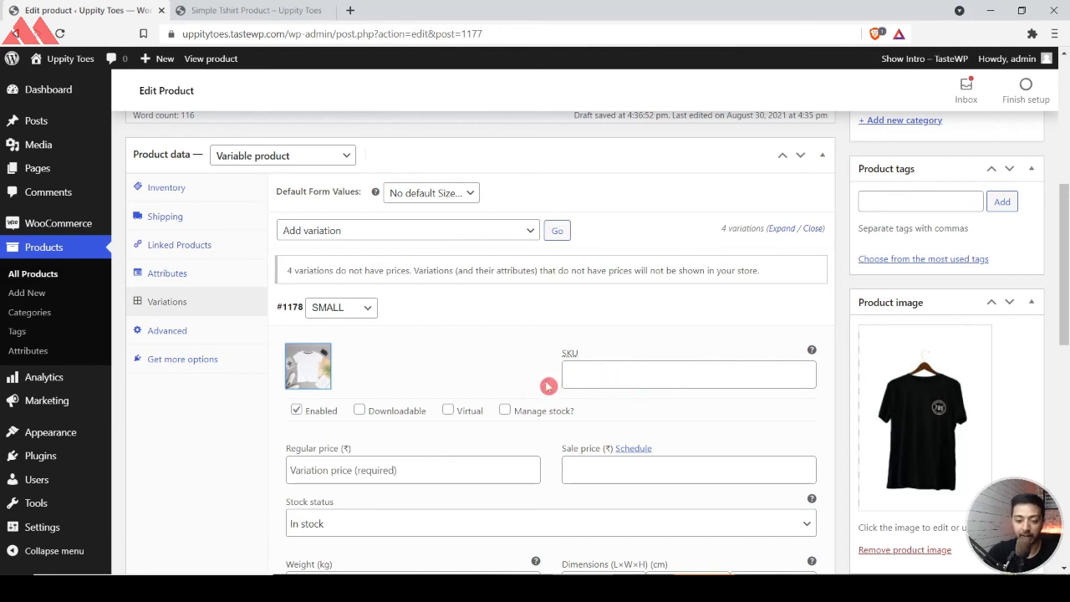
Set the SMALL variation's regular price to 499 and its sale price to 399.
scroll(341, 456, down, 1)
click(341, 456)
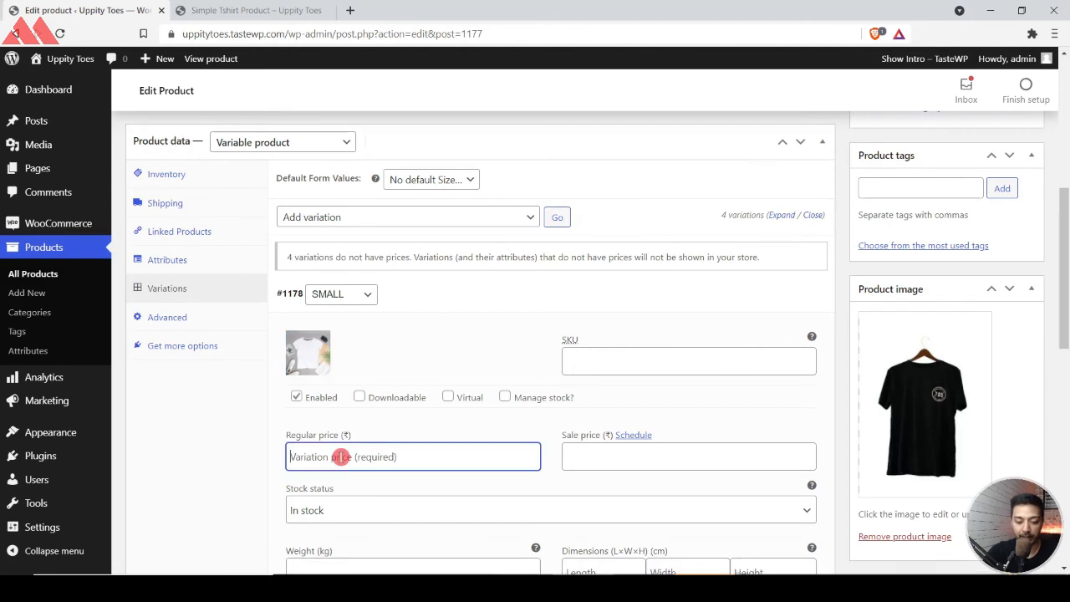
text(3)
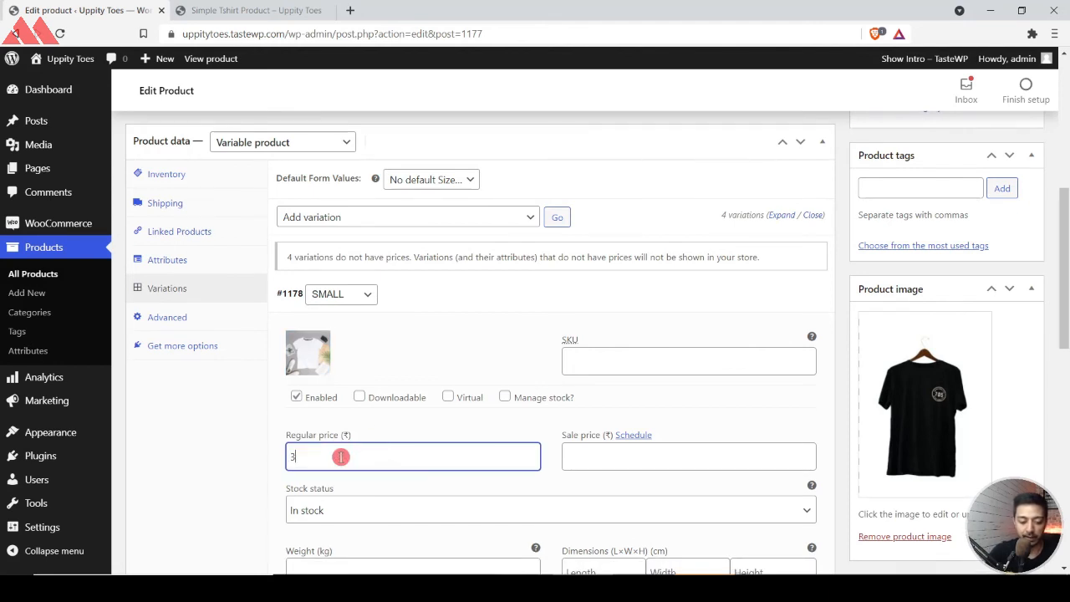
key(BackSpace)
text(499)
key(Tab)
text(3)
Expand the MEDIUM variation and set its regular price to 599 and its sale price to 499.
scroll(340, 456, down, 1)
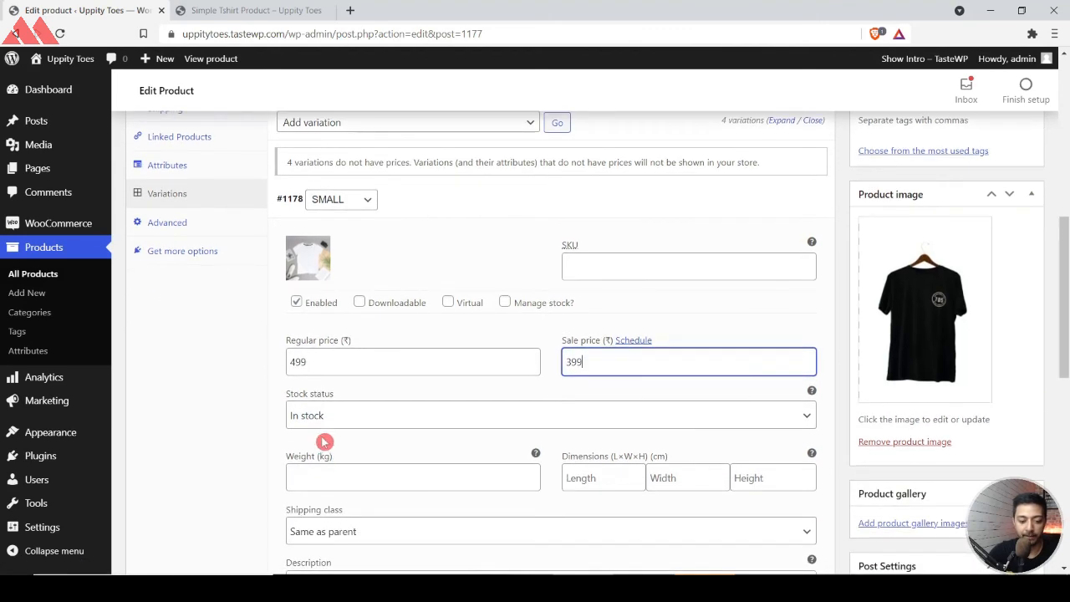
scroll(427, 469, down, 2)
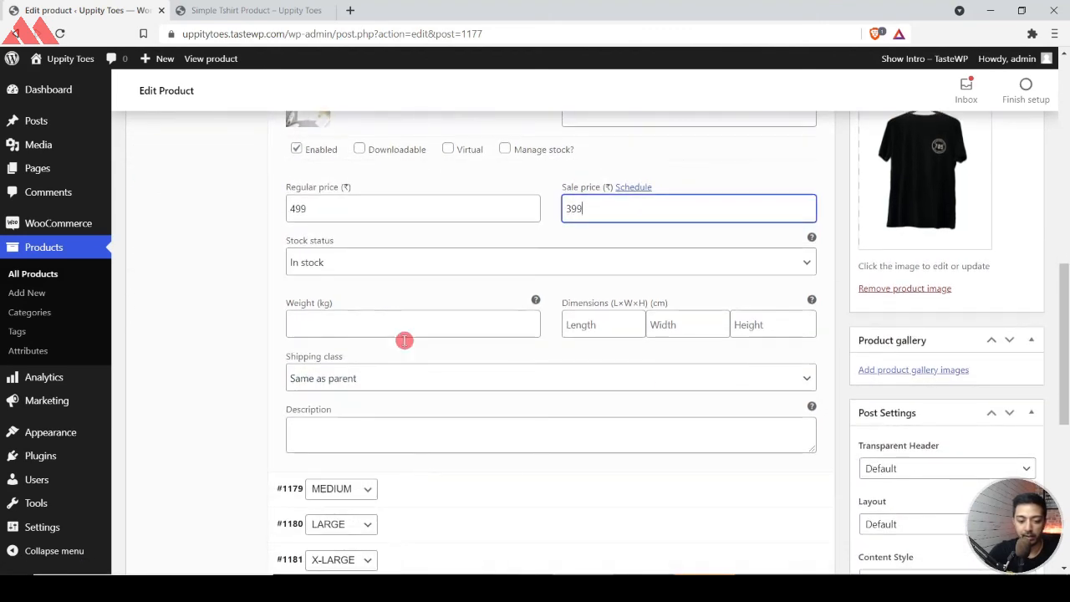
scroll(574, 351, down, 2)
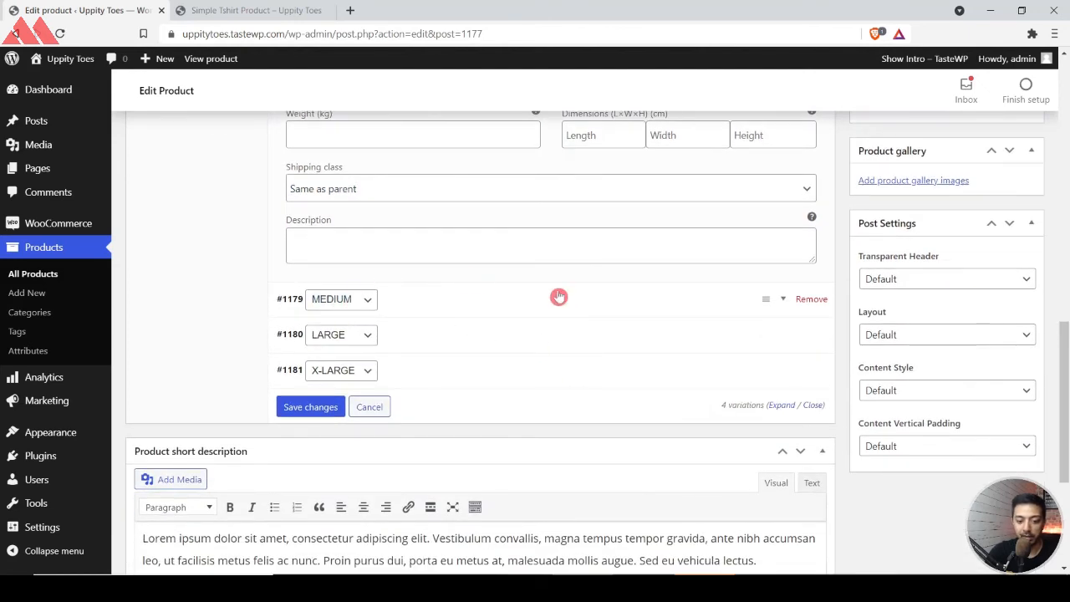
click(784, 301)
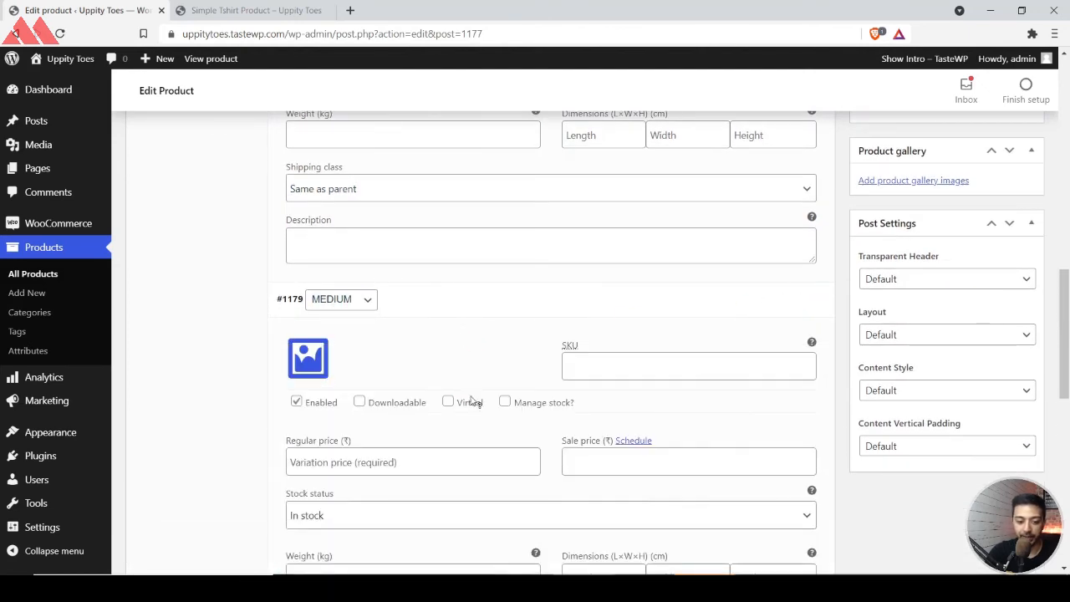
scroll(535, 365, down, 1)
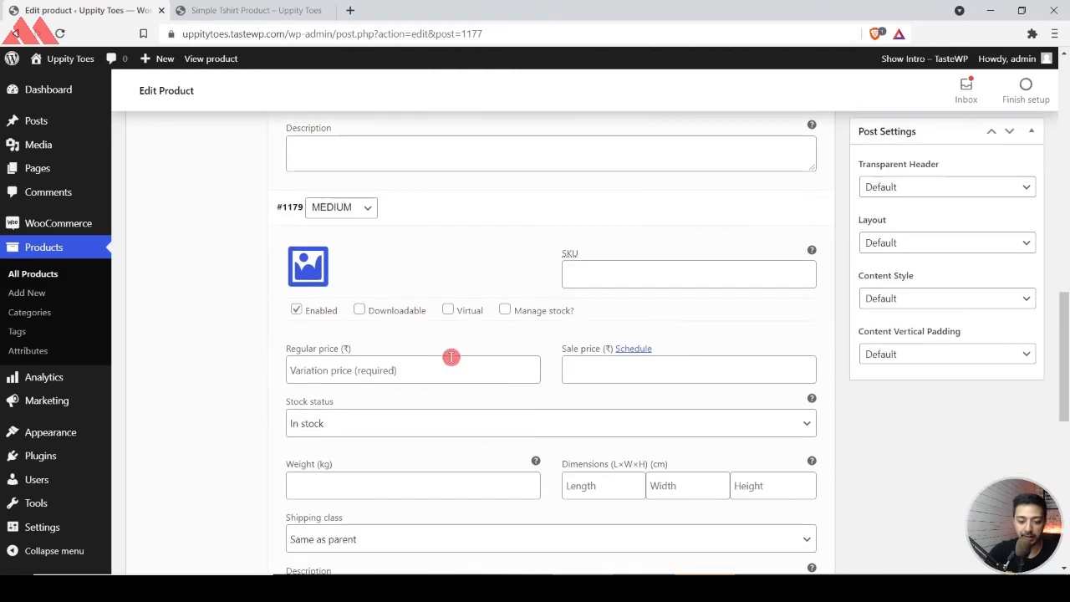
click(420, 364)
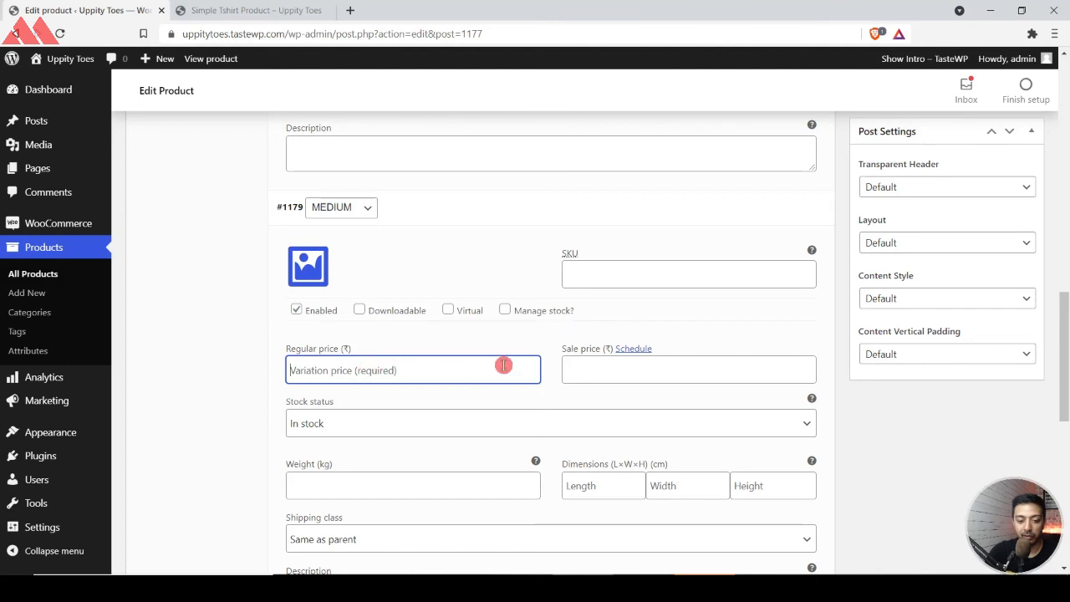
scroll(503, 364, up, 6)
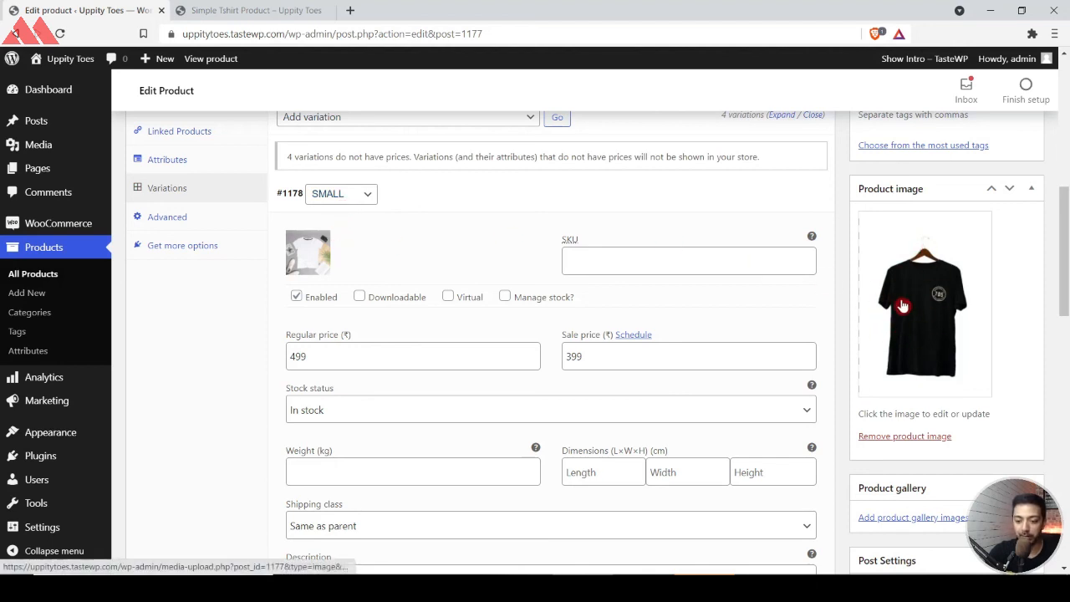
click(306, 255)
scroll(521, 276, down, 4)
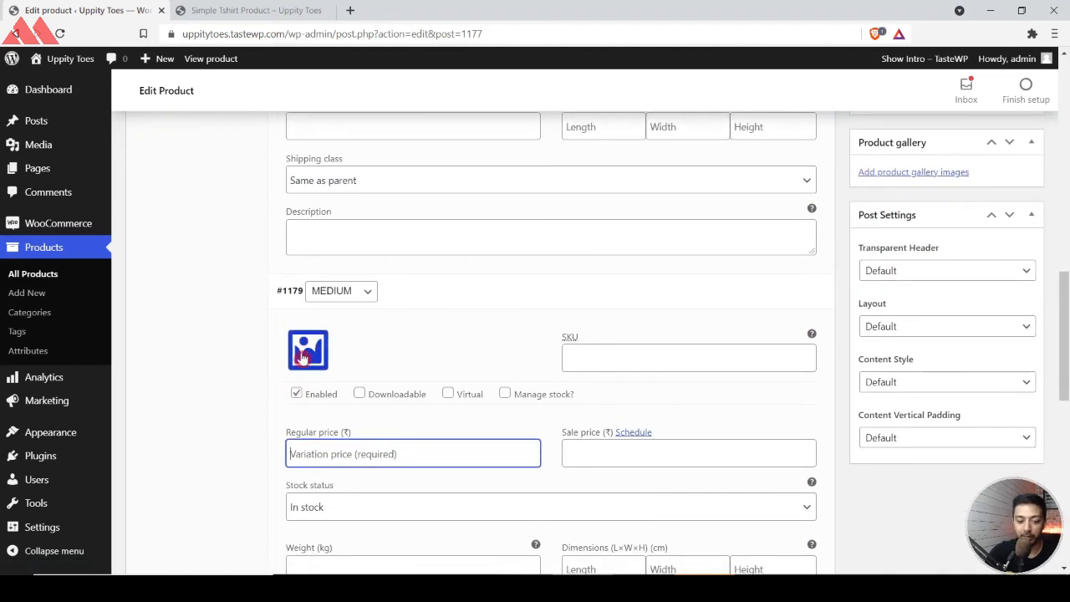
scroll(884, 307, up, 3)
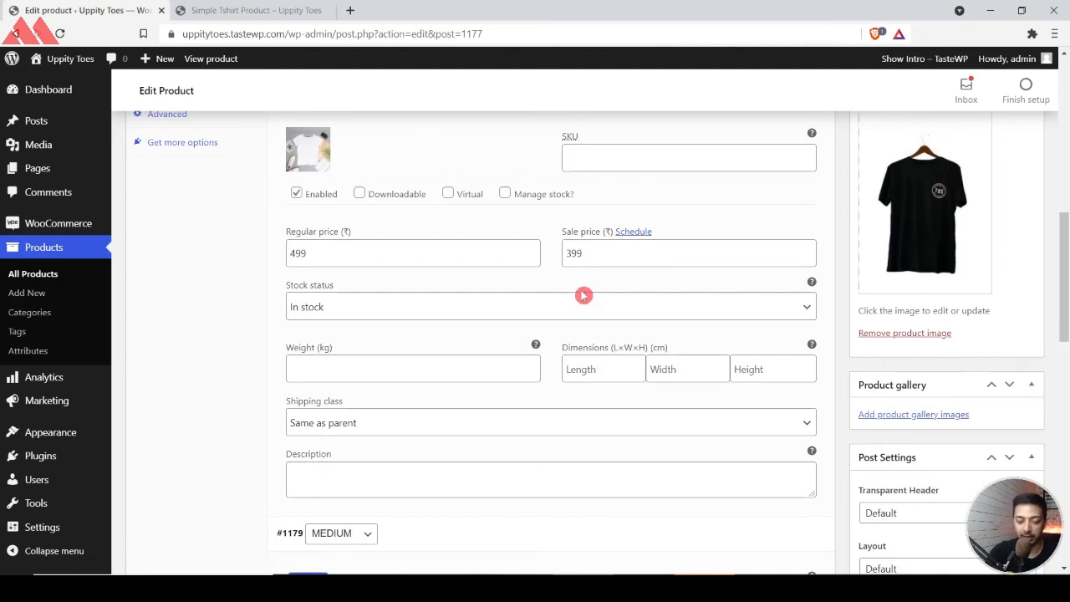
scroll(583, 294, down, 4)
click(324, 395)
text(599)
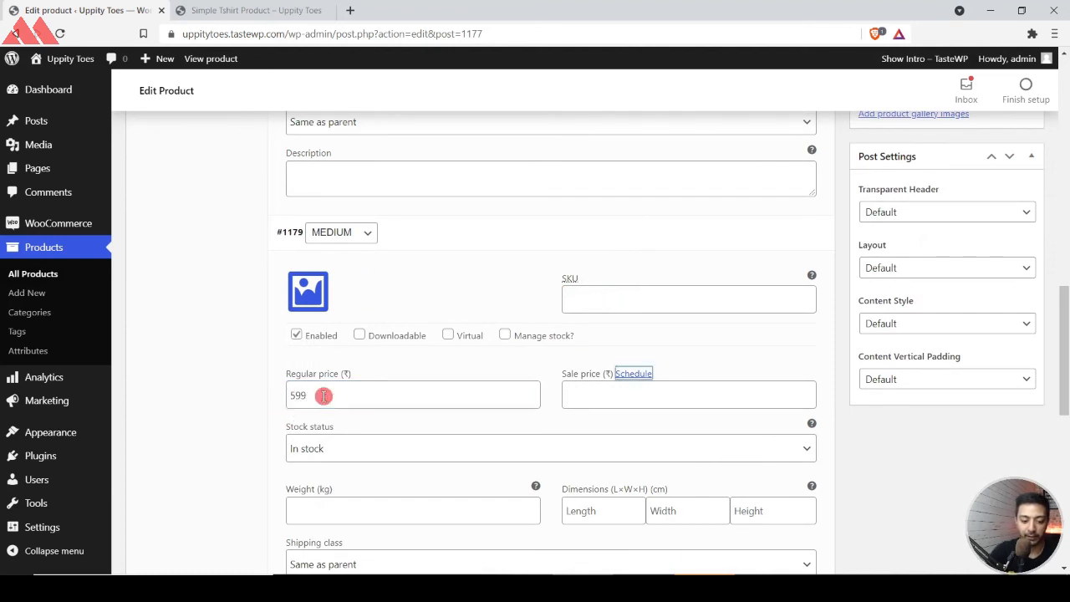
key(Tab)
key(Tab)
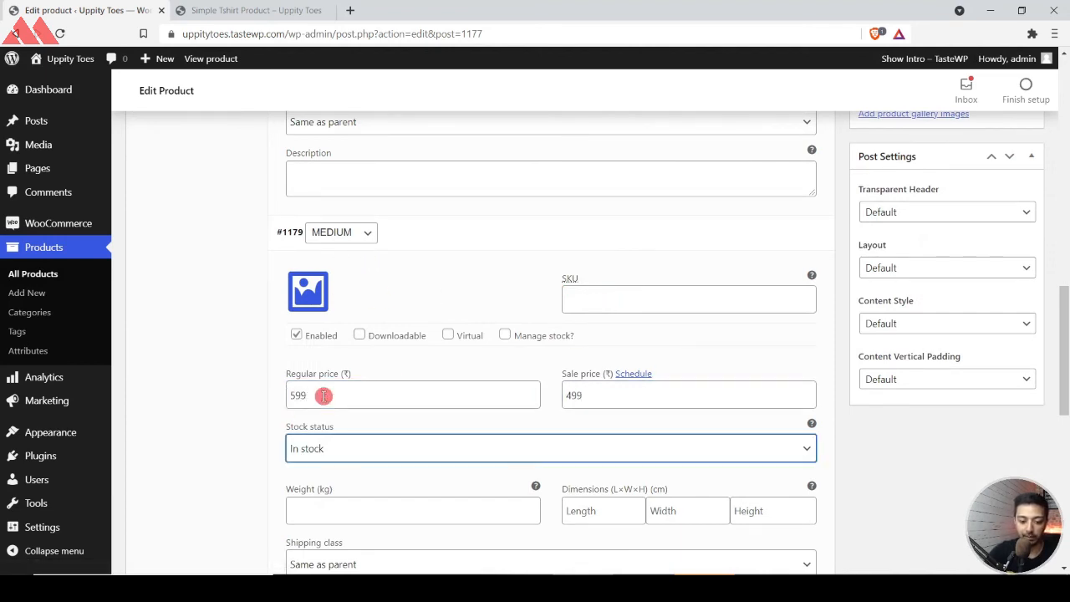
Expand the LARGE variation and set its regular price to 699 and its sale price to 599.
scroll(324, 399, down, 2)
scroll(324, 400, down, 2)
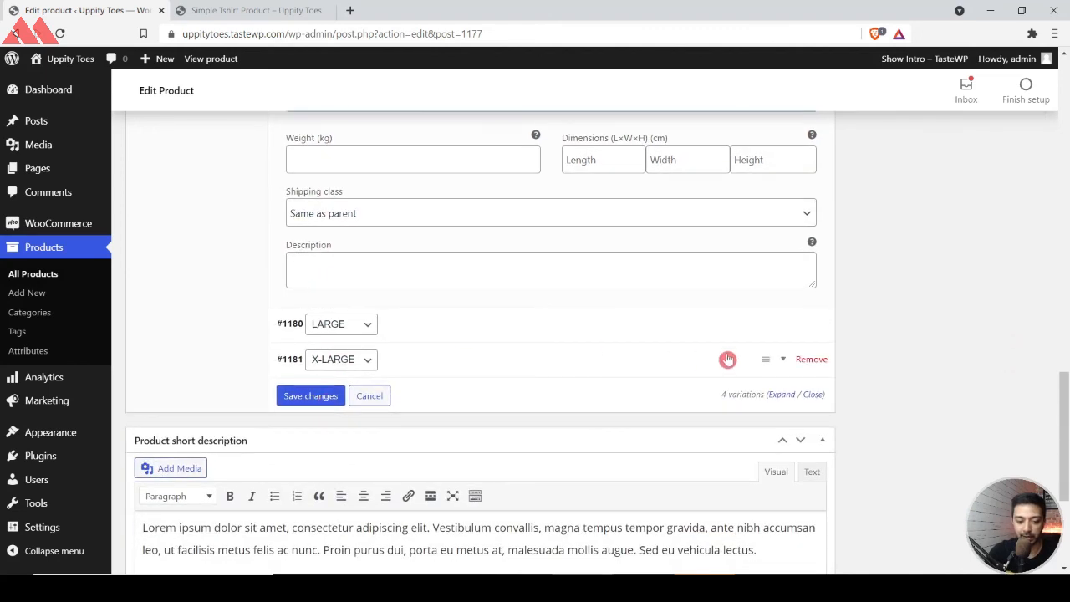
click(778, 331)
click(397, 491)
text(699)
key(Tab)
key(Tab)
text(59)
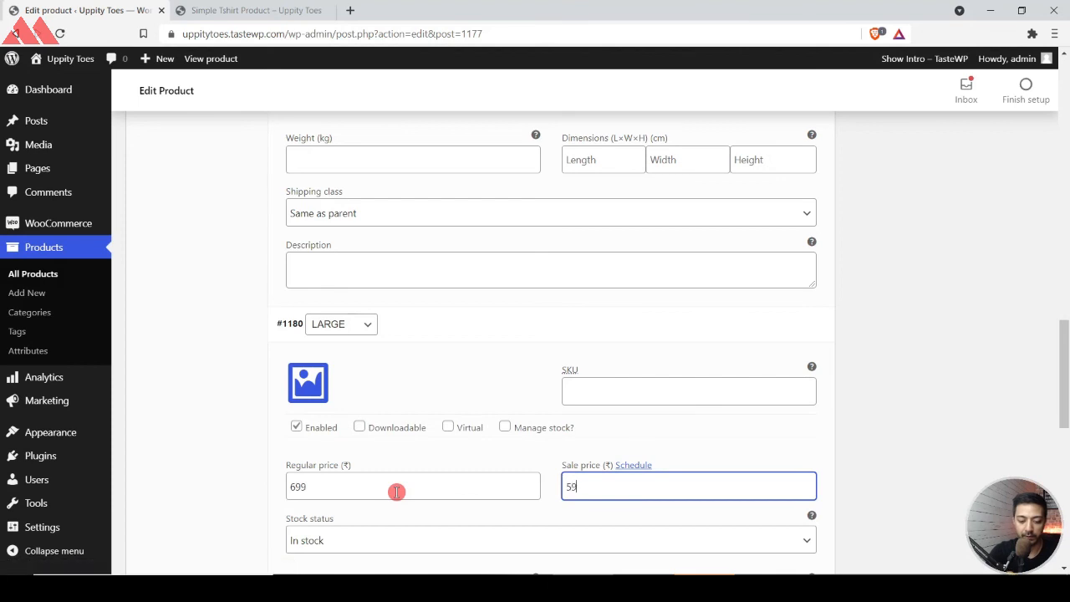
Remove the X-LARGE variation from the product, accepting the prompt to save the variation changes.
scroll(397, 491, down, 4)
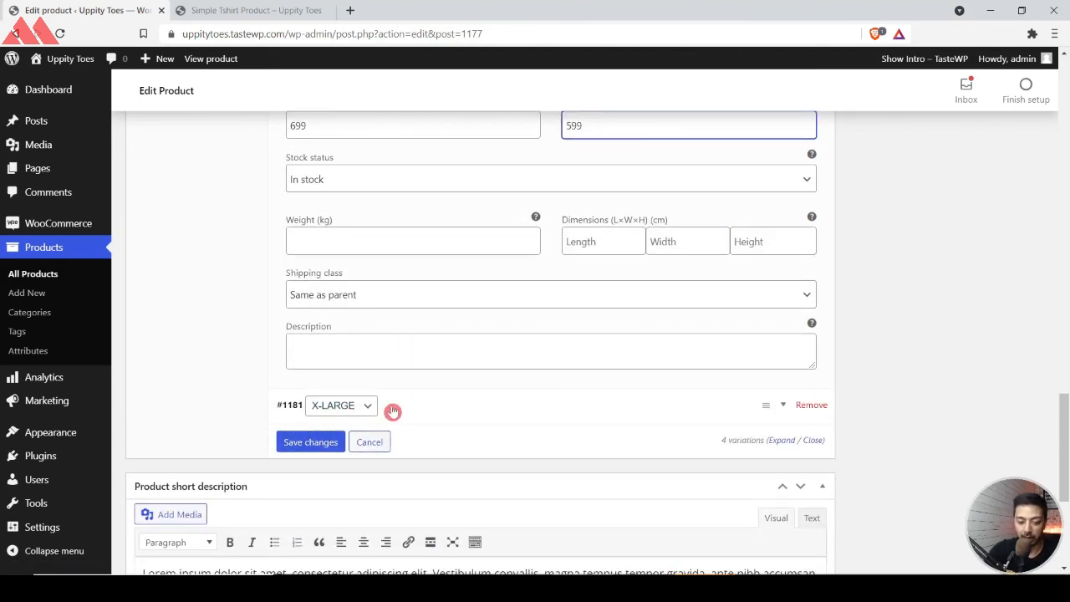
click(812, 407)
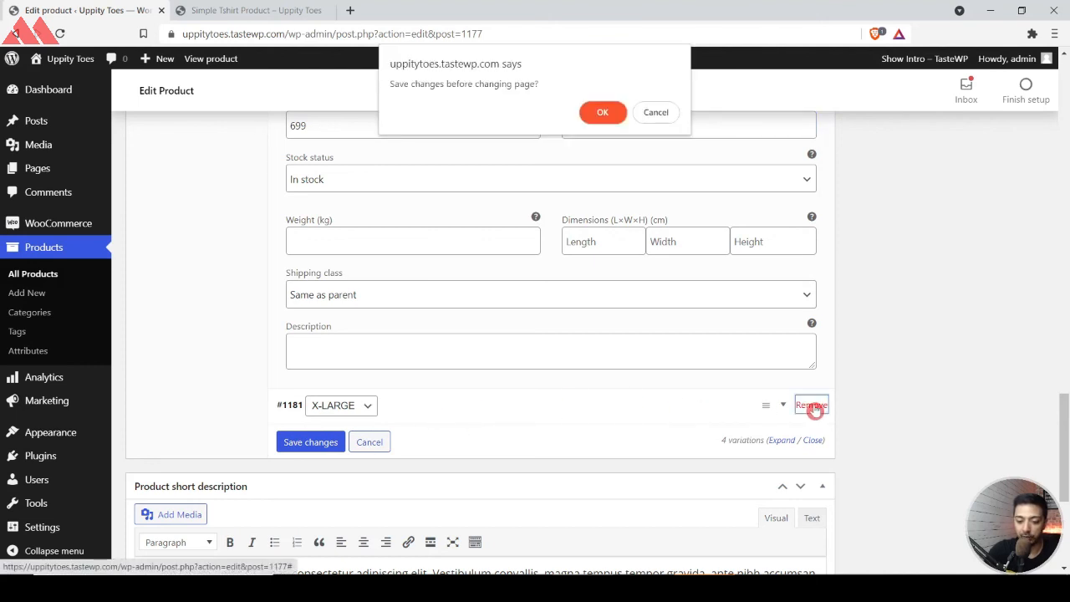
click(595, 114)
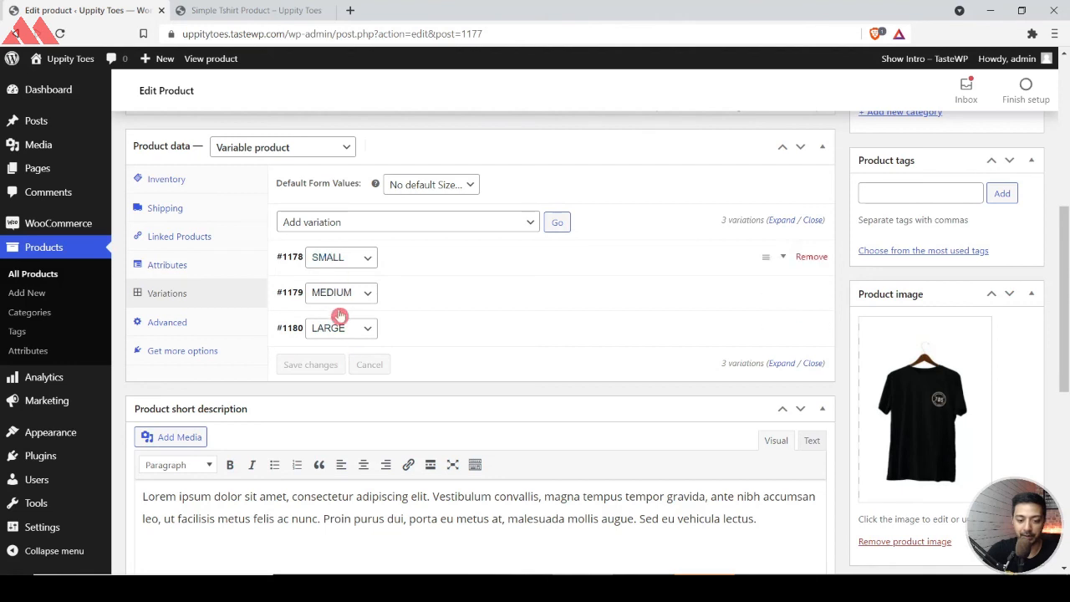
Publish the variable T-shirt product and open its store page in a new browser tab.
scroll(1022, 317, up, 5)
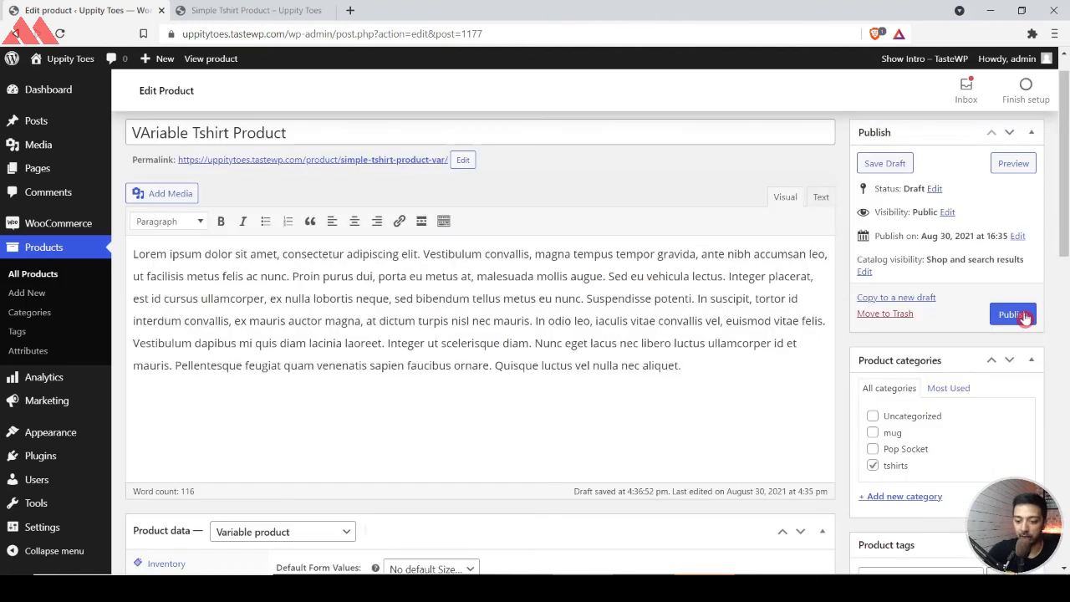
click(1021, 315)
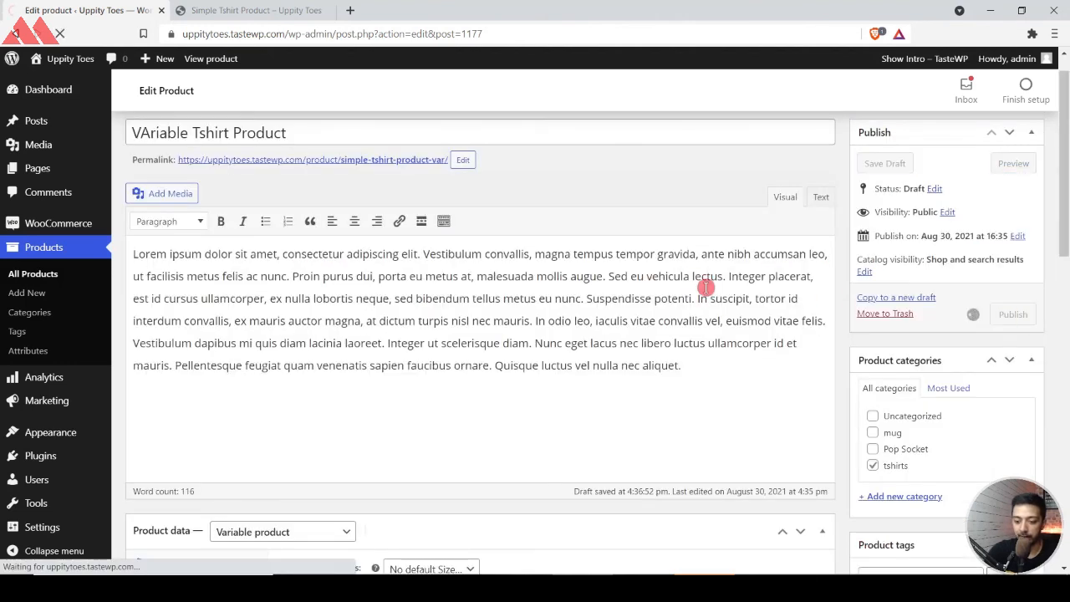
right_click(238, 204)
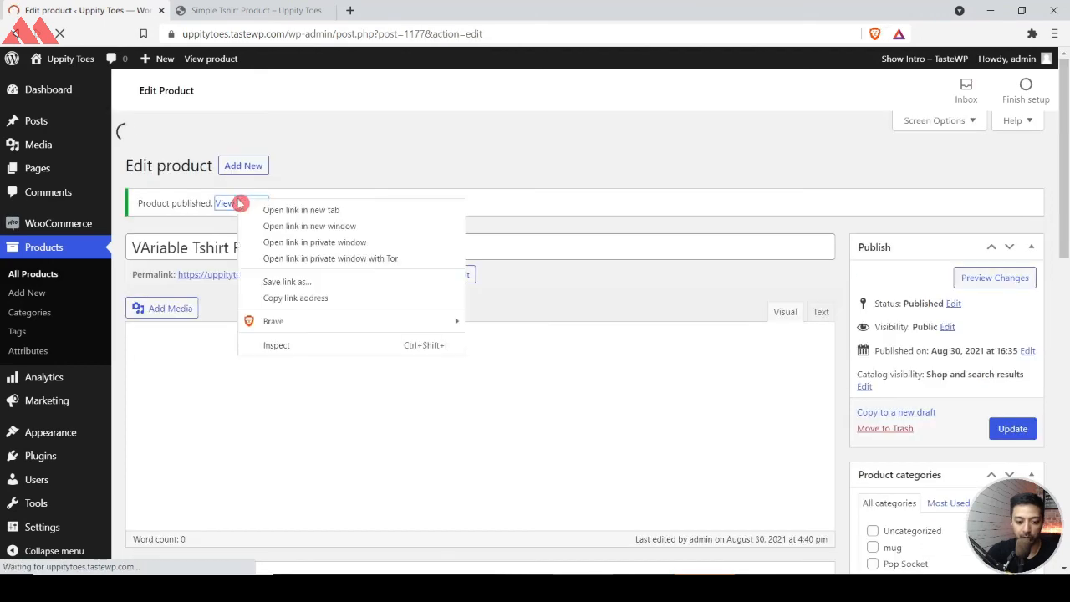
click(254, 212)
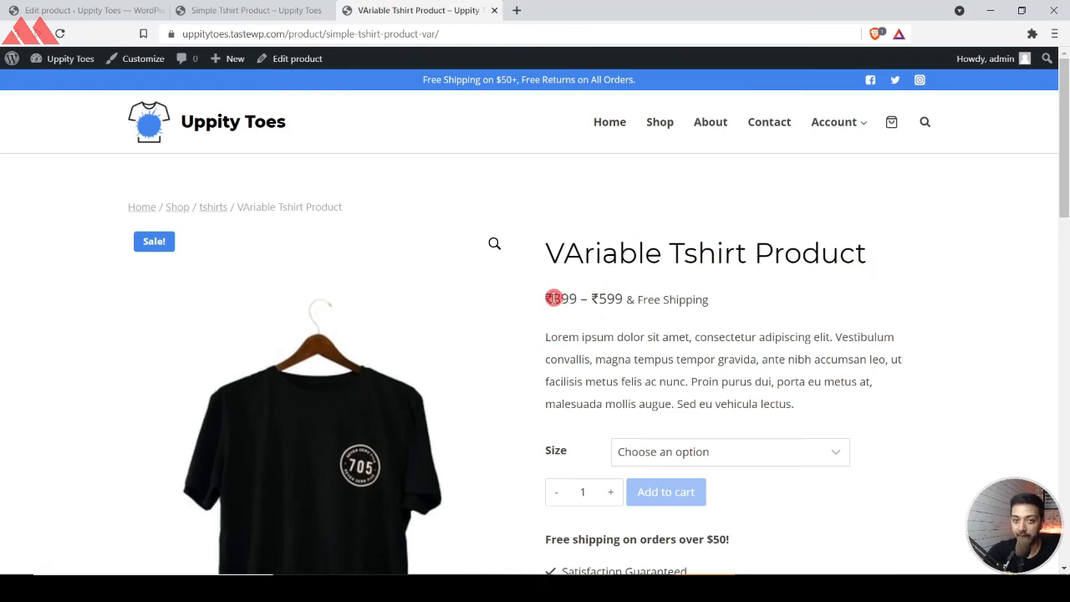
Examine the product page's price range, then select sizes SMALL, MEDIUM and LARGE in turn to compare each variation's image and price.
drag(553, 298, 624, 297)
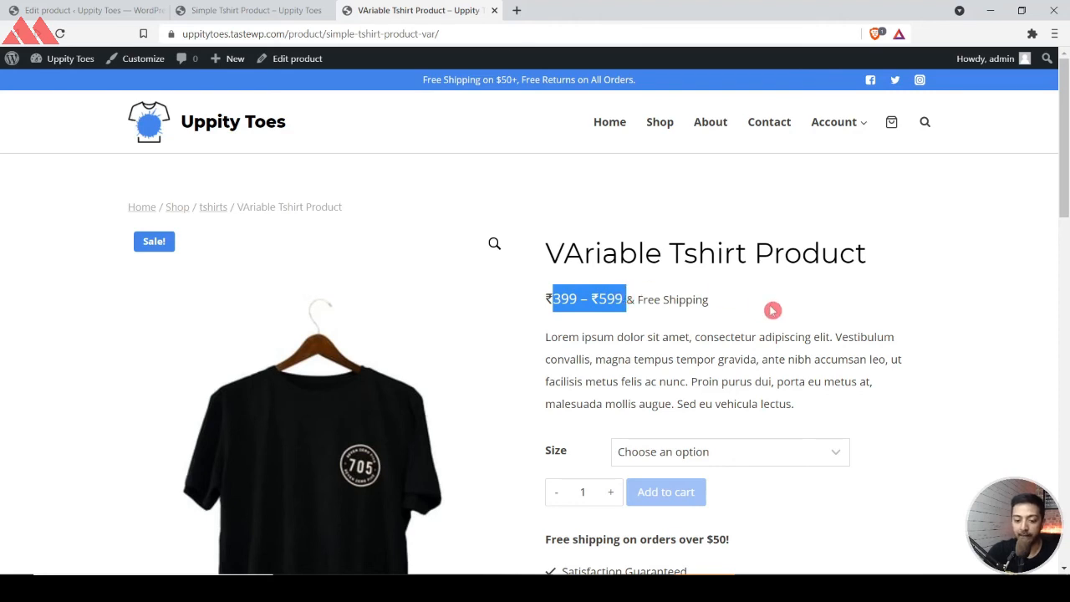
scroll(772, 310, down, 1)
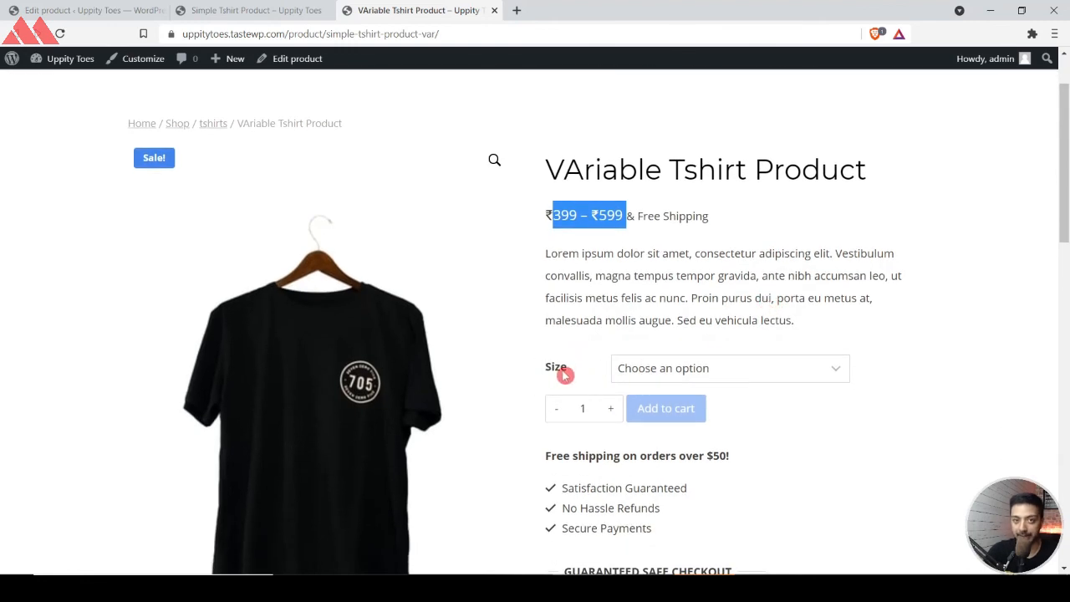
click(752, 370)
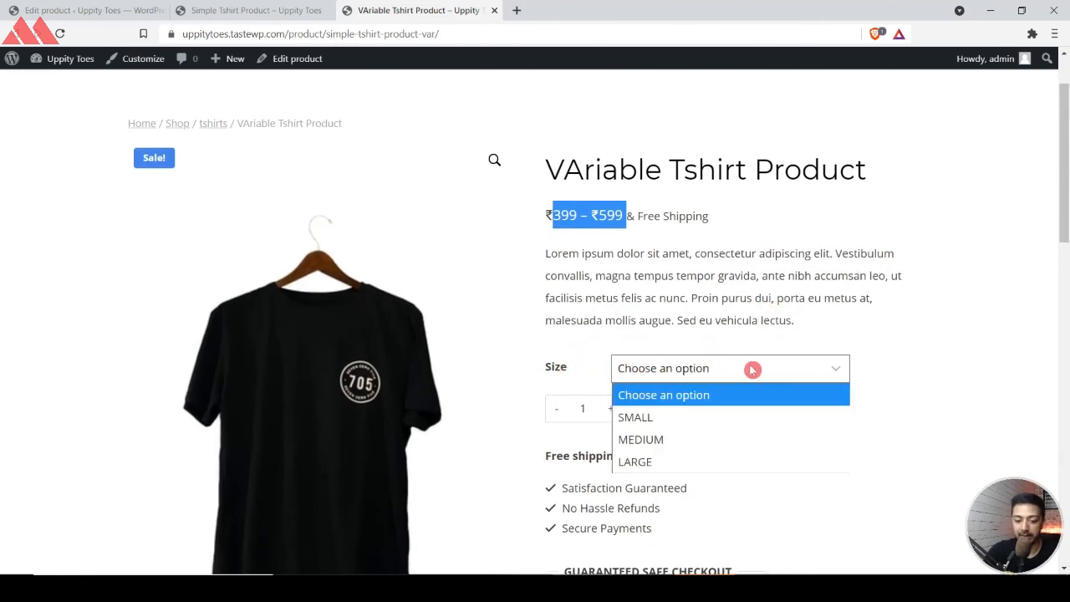
click(754, 421)
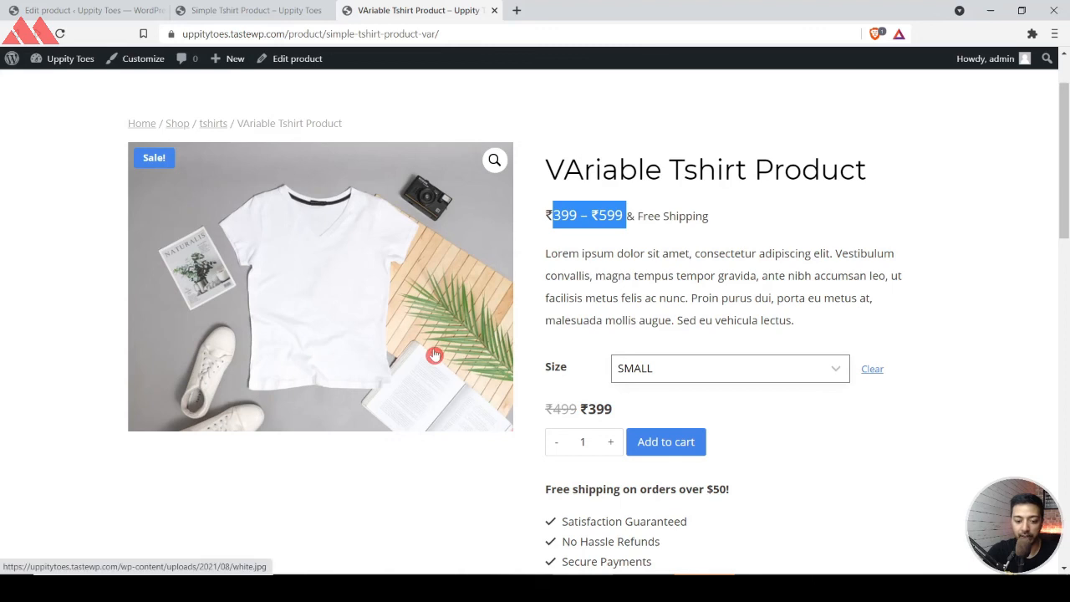
click(736, 368)
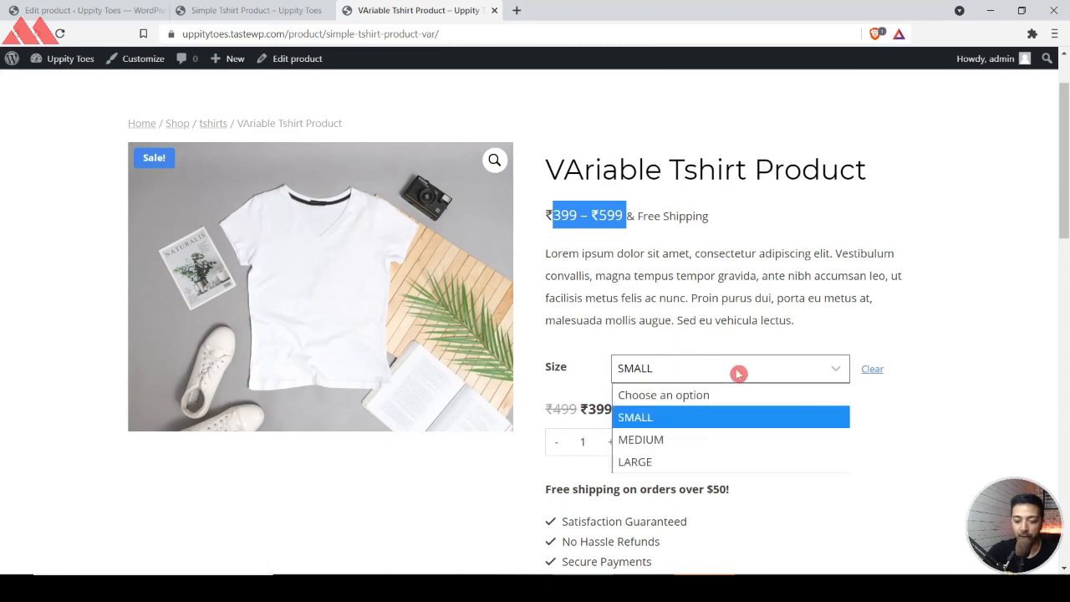
click(758, 440)
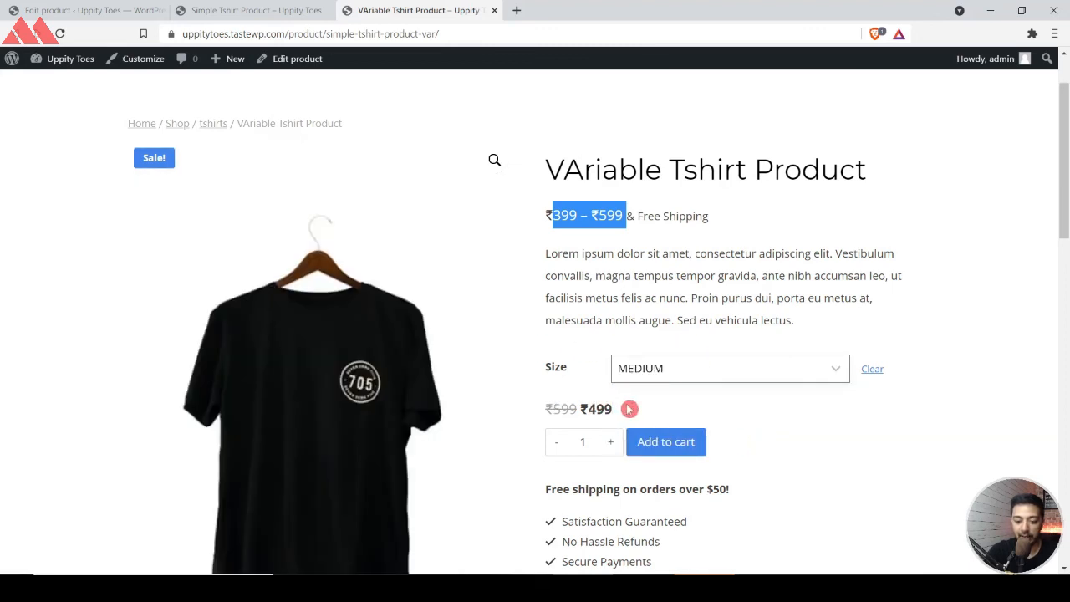
click(749, 374)
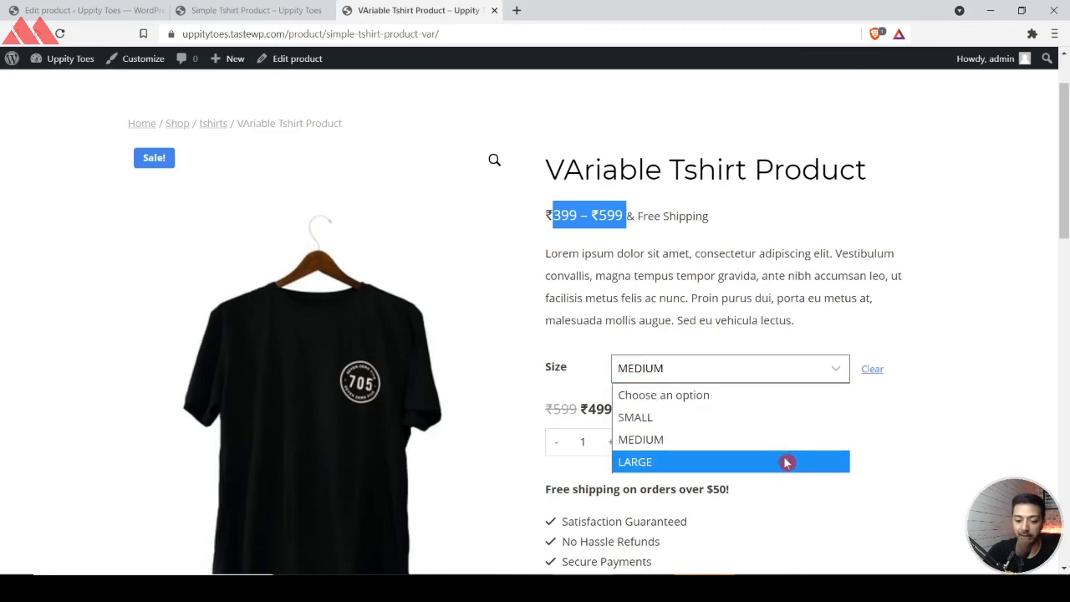
click(785, 462)
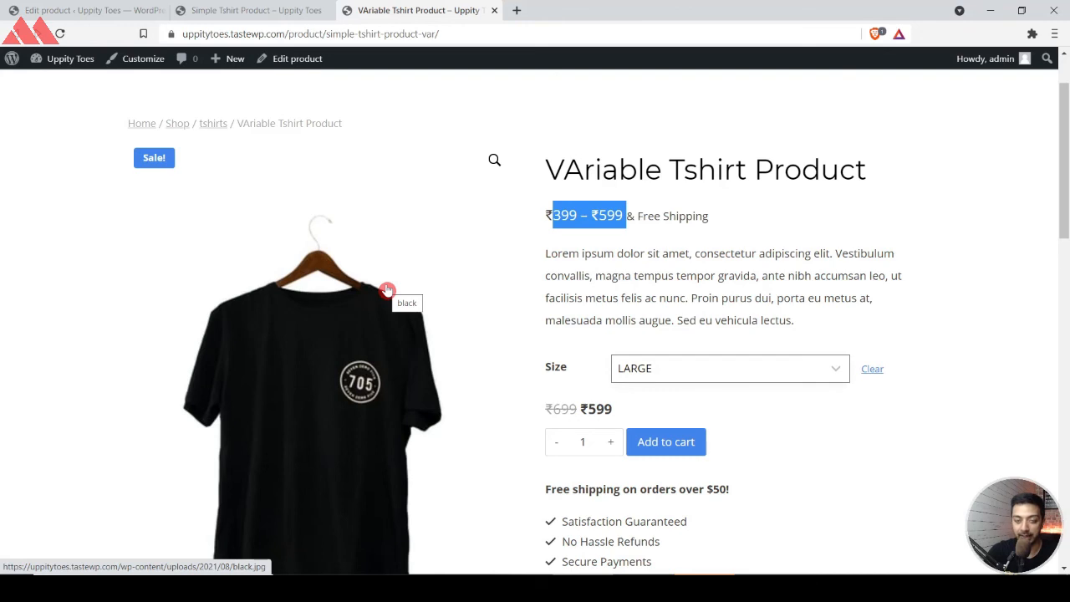
click(568, 382)
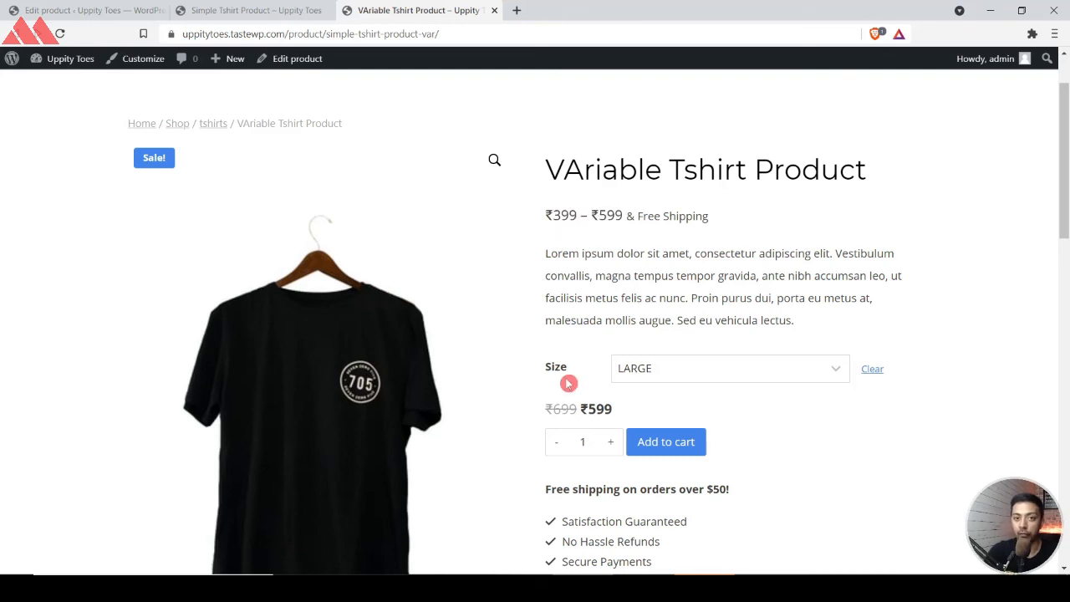
double_click(559, 375)
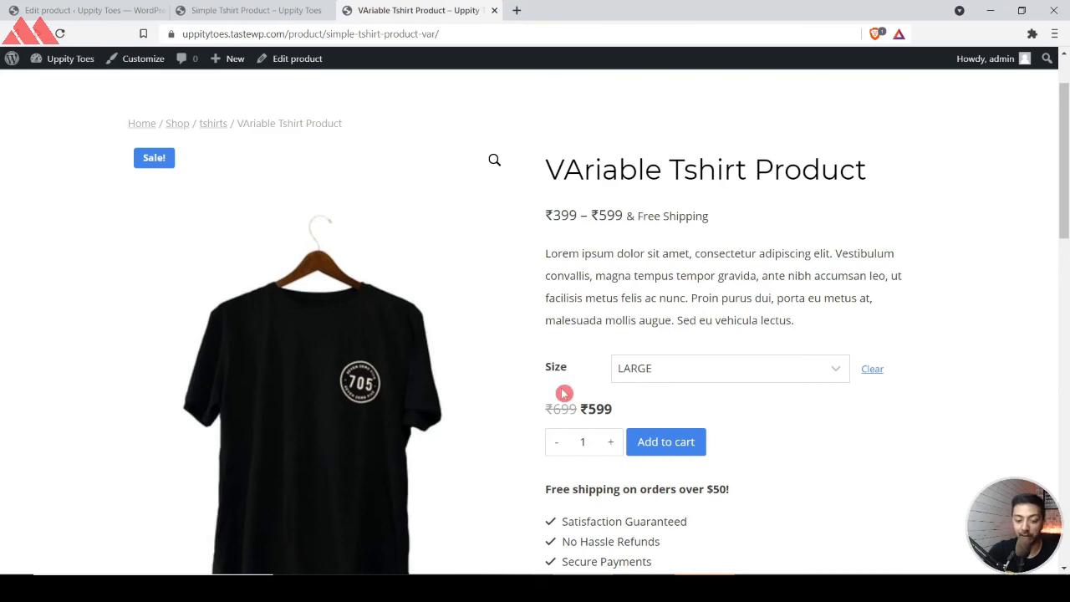